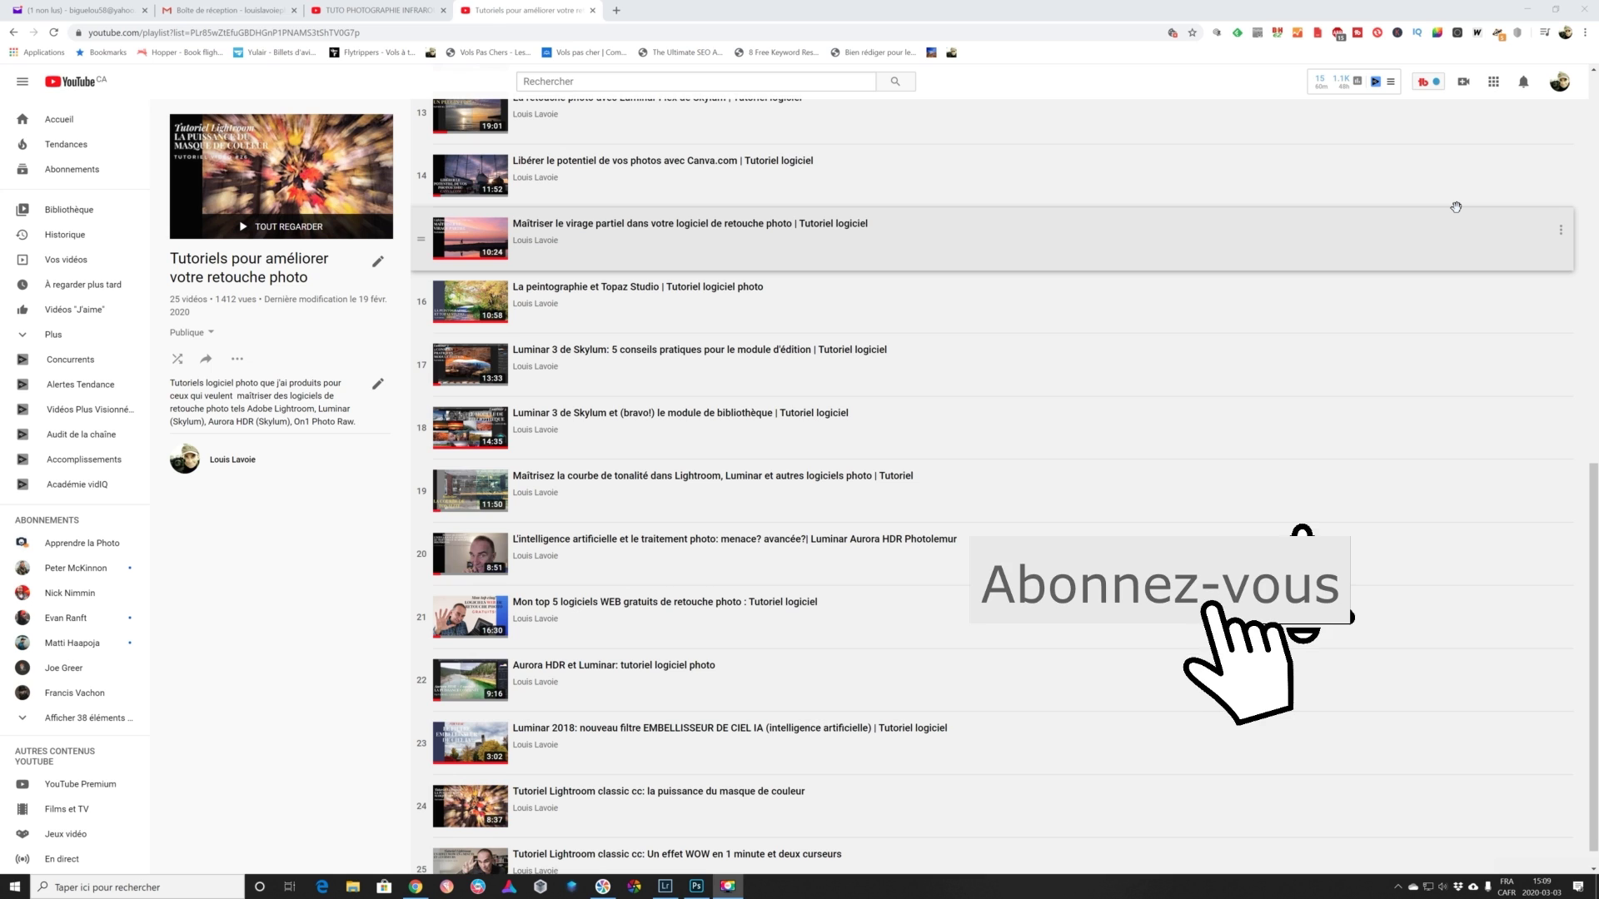
Step: Look back through the playlist of photo-retouching tutorials toward its first videos
scroll(1455, 207, up, 2)
scroll(1456, 206, up, 3)
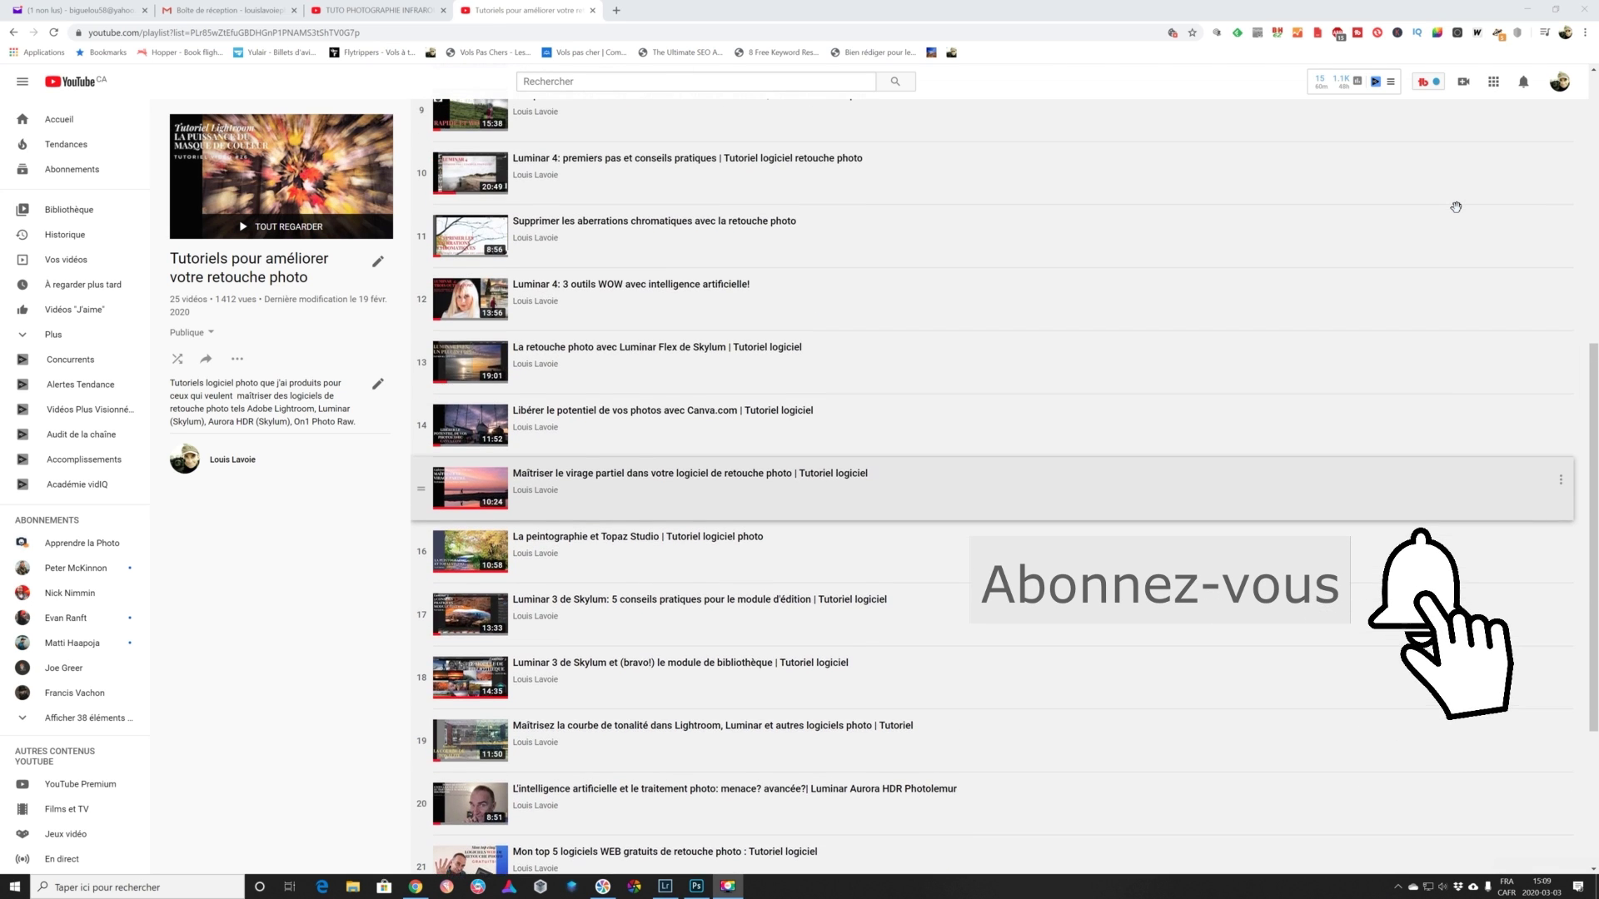
scroll(1455, 207, up, 2)
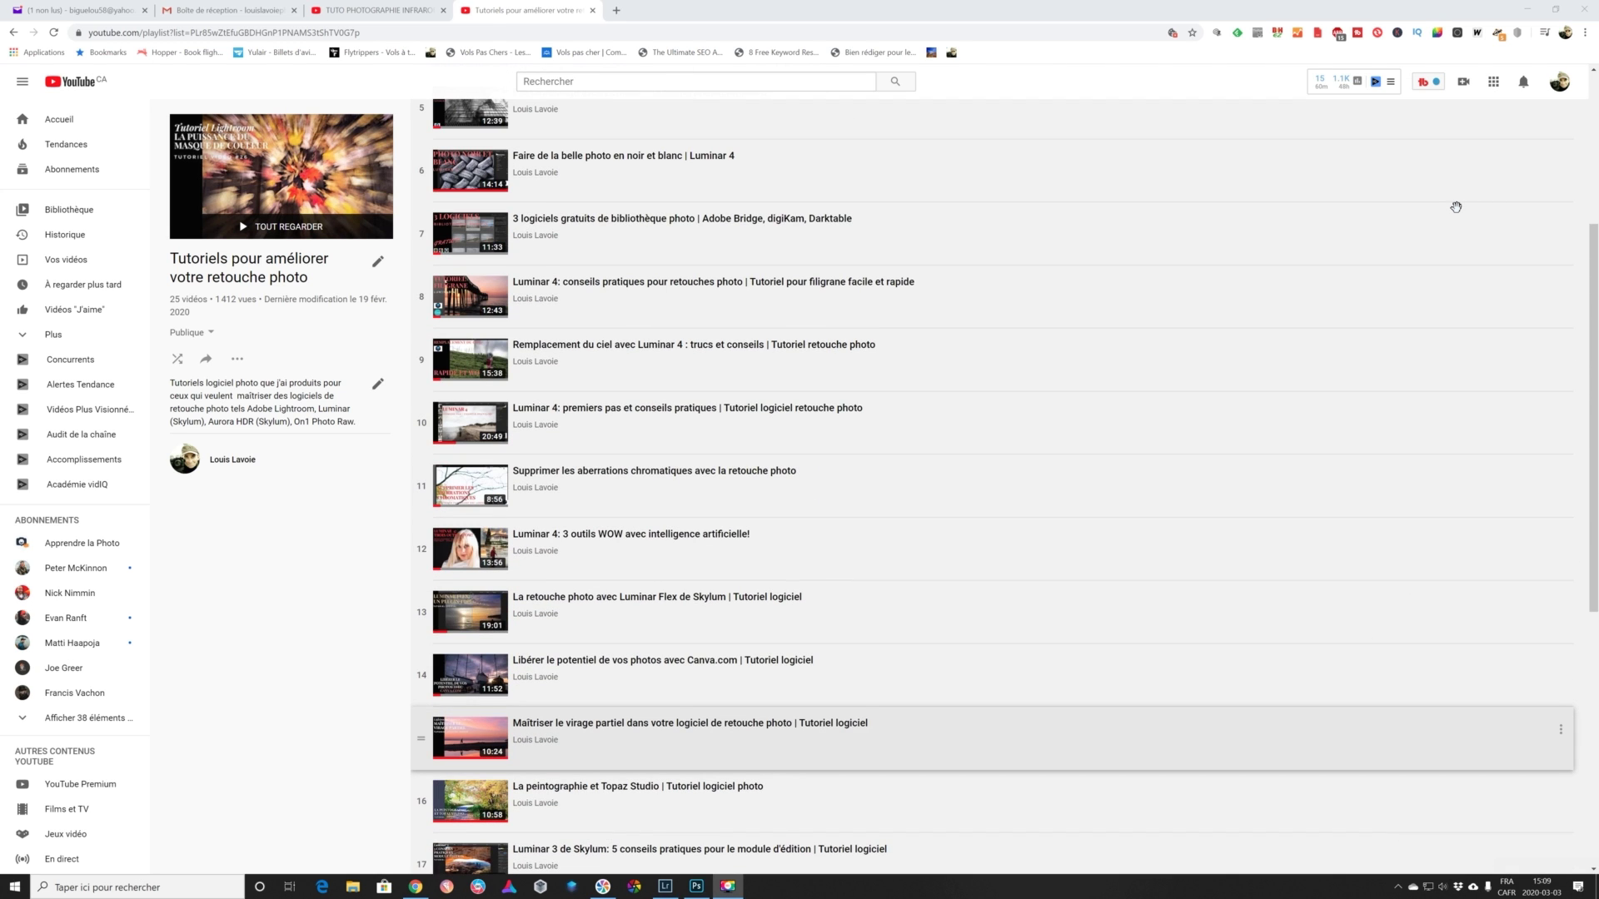
scroll(1456, 206, up, 2)
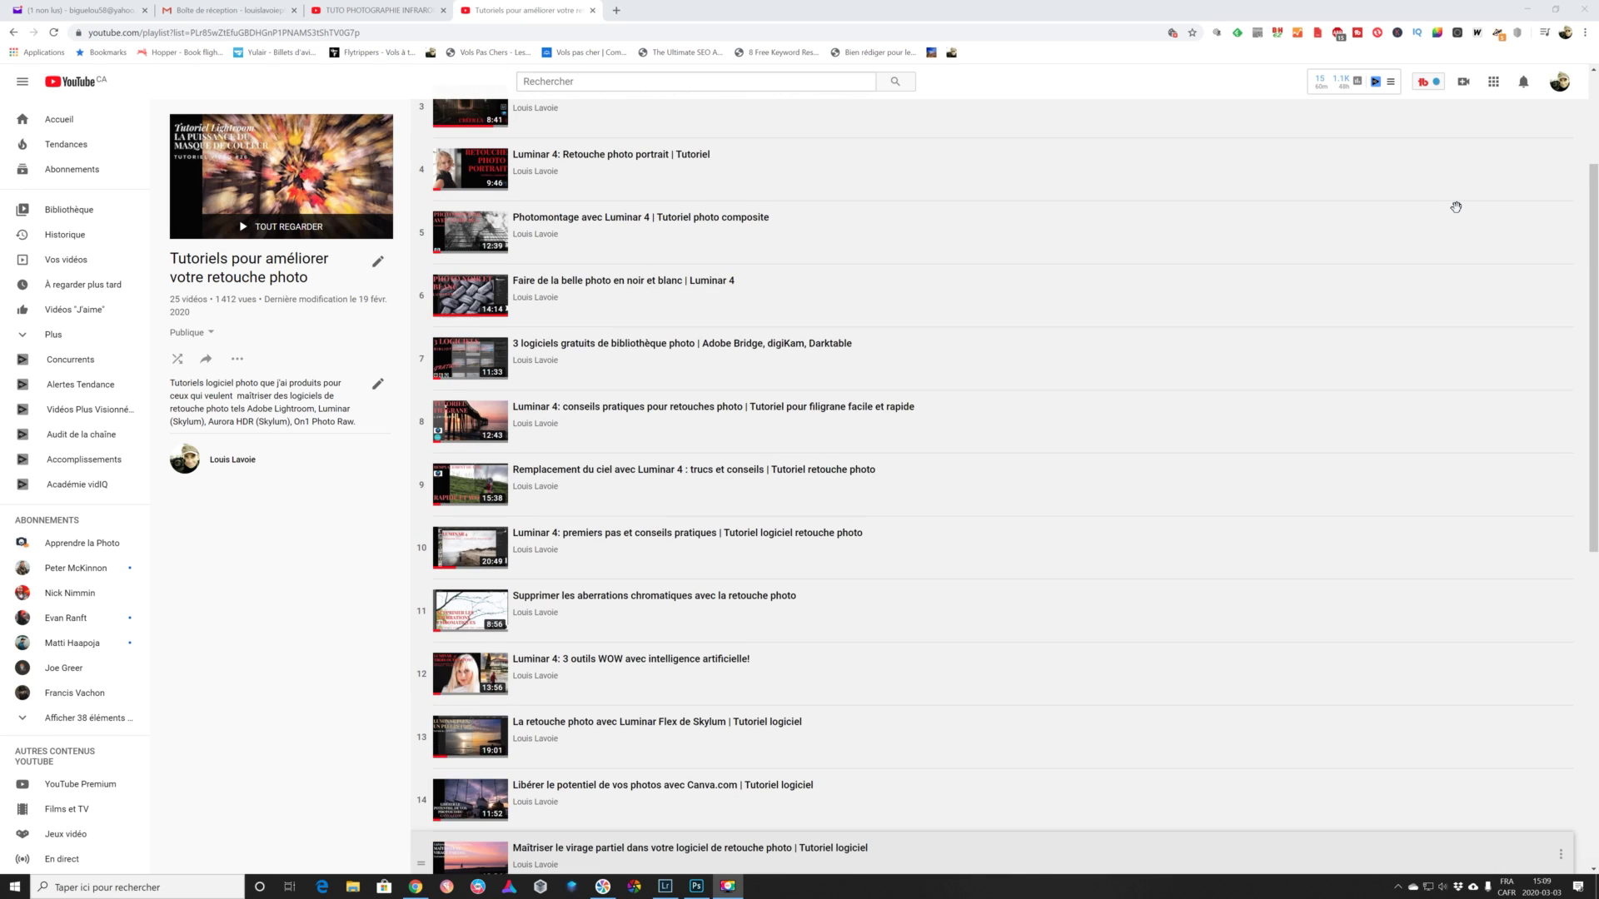
scroll(1456, 206, up, 2)
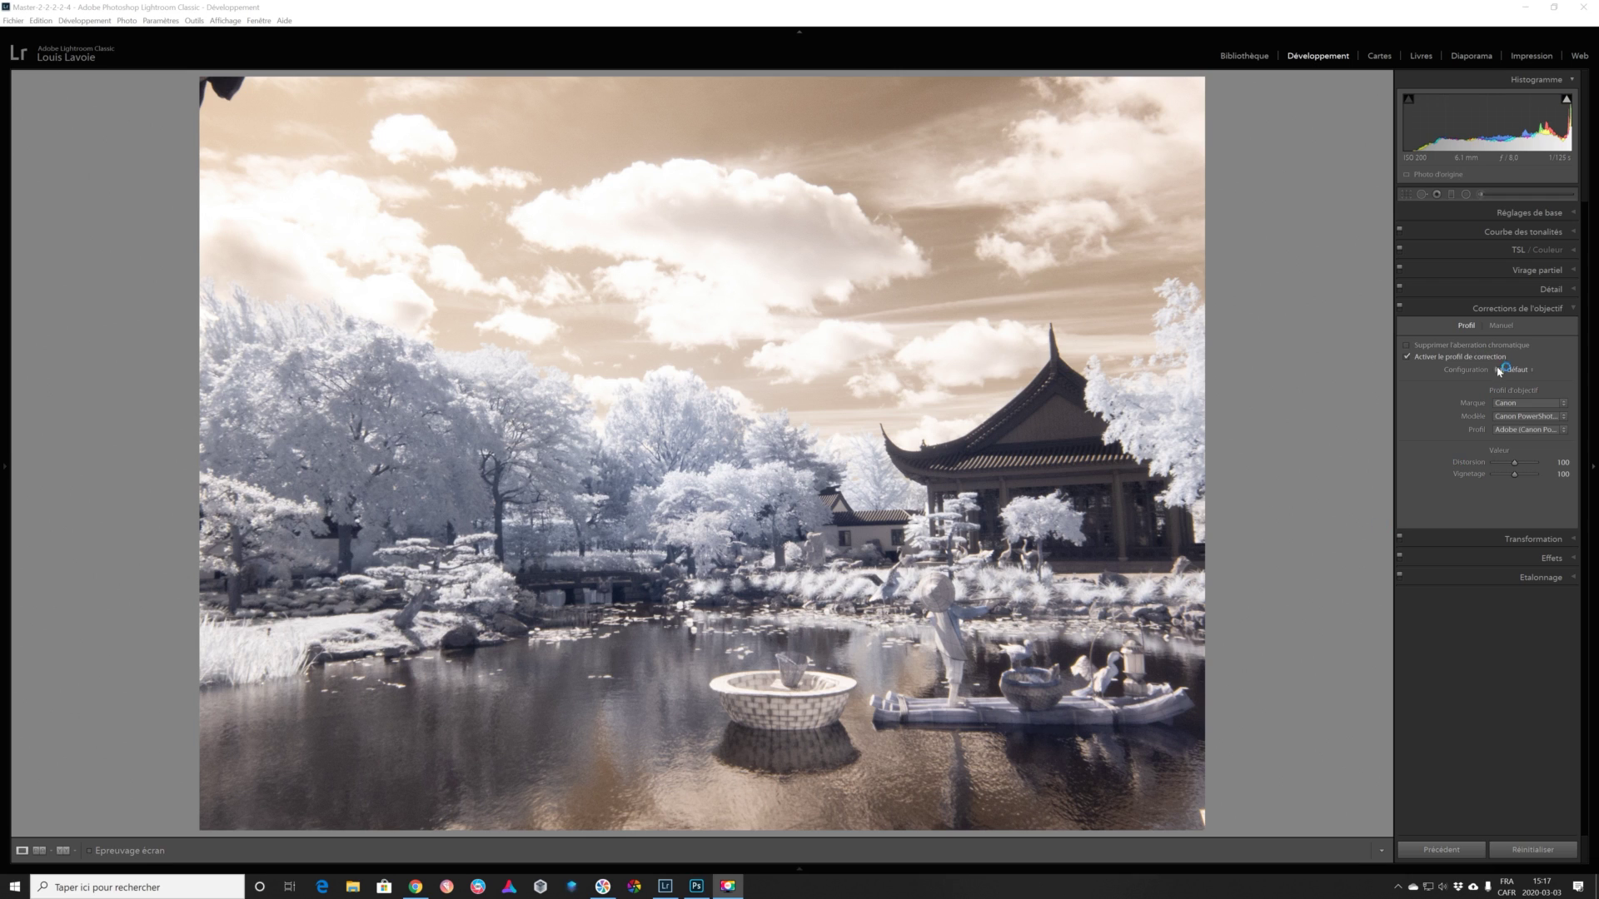
Step: In Lightroom Classic, set the infrared photo's white balance by sampling a neutral grey target on the raft in the pond
click(1576, 214)
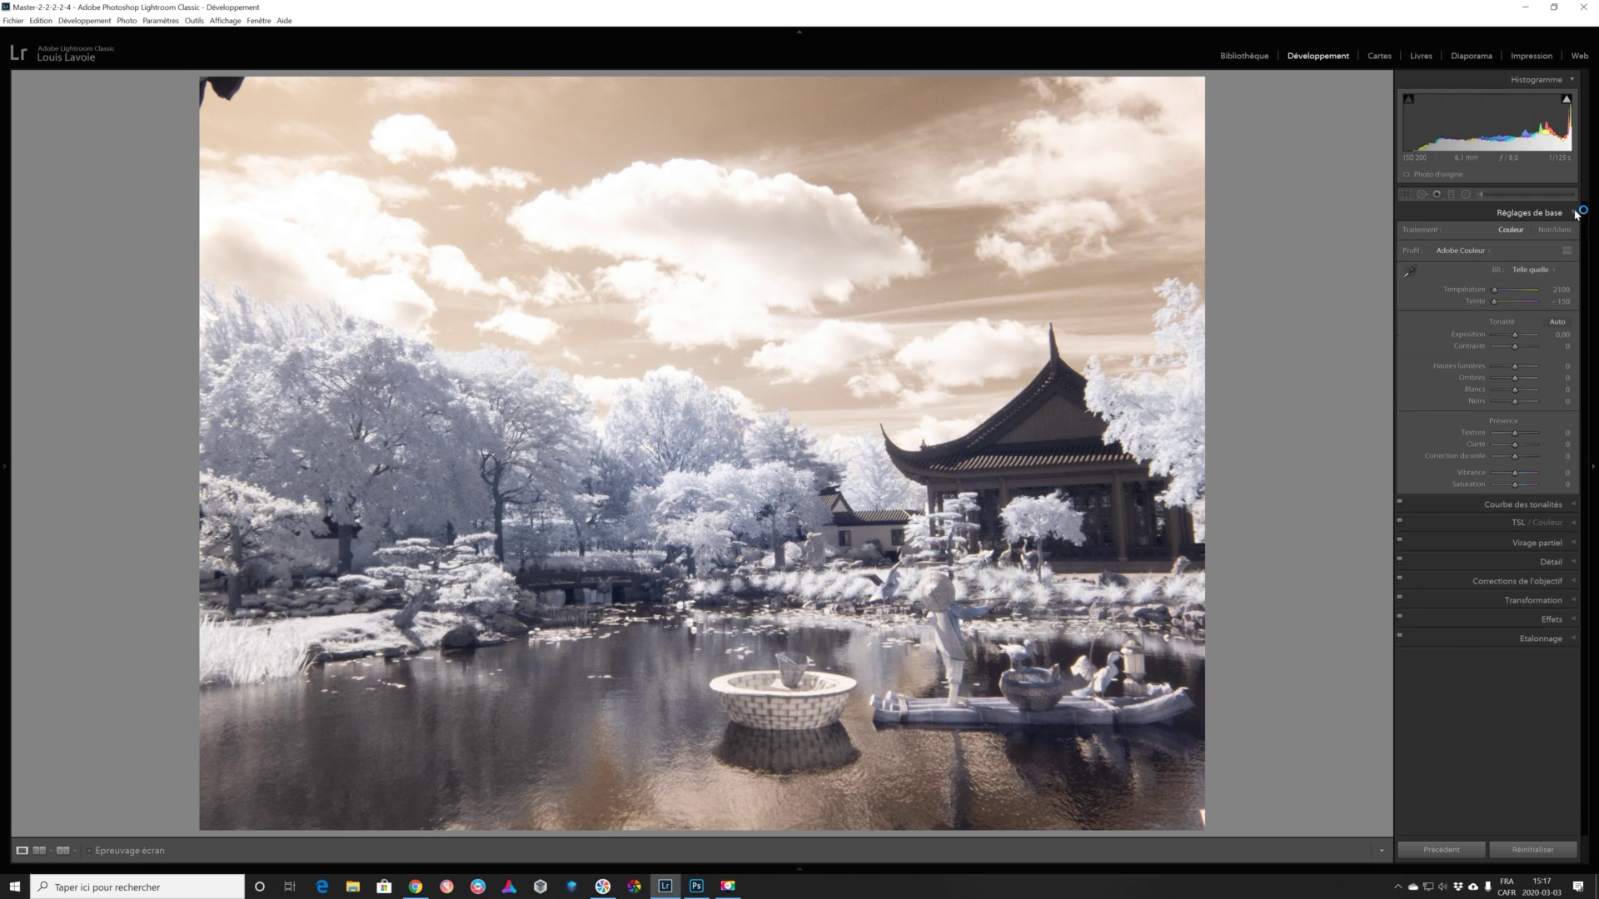
click(1409, 275)
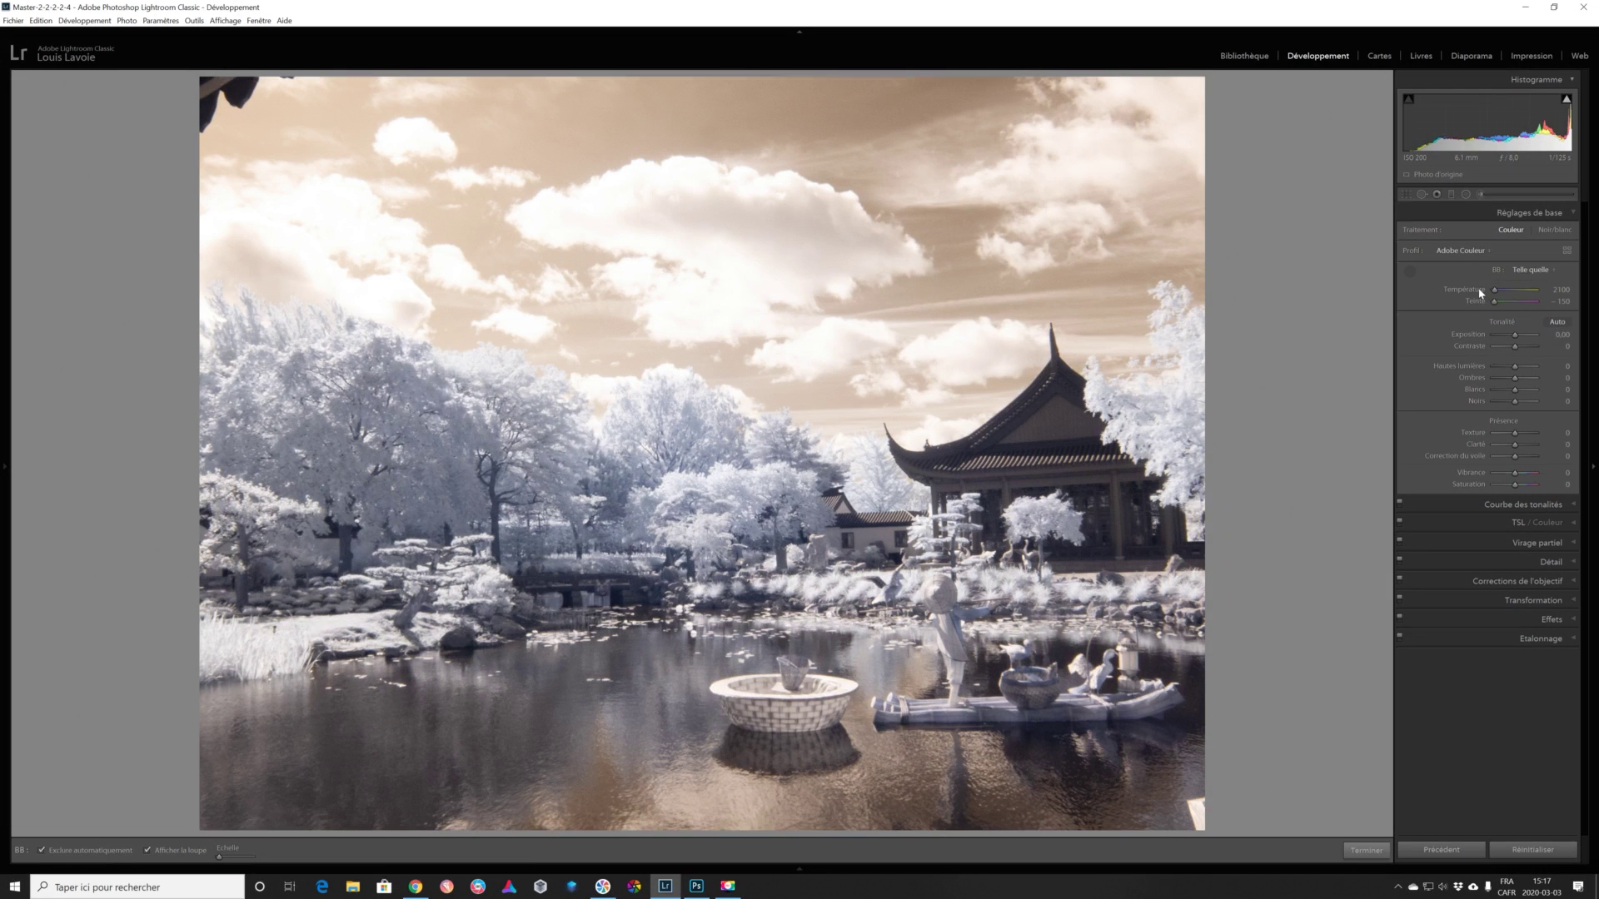
click(1411, 270)
click(1411, 270)
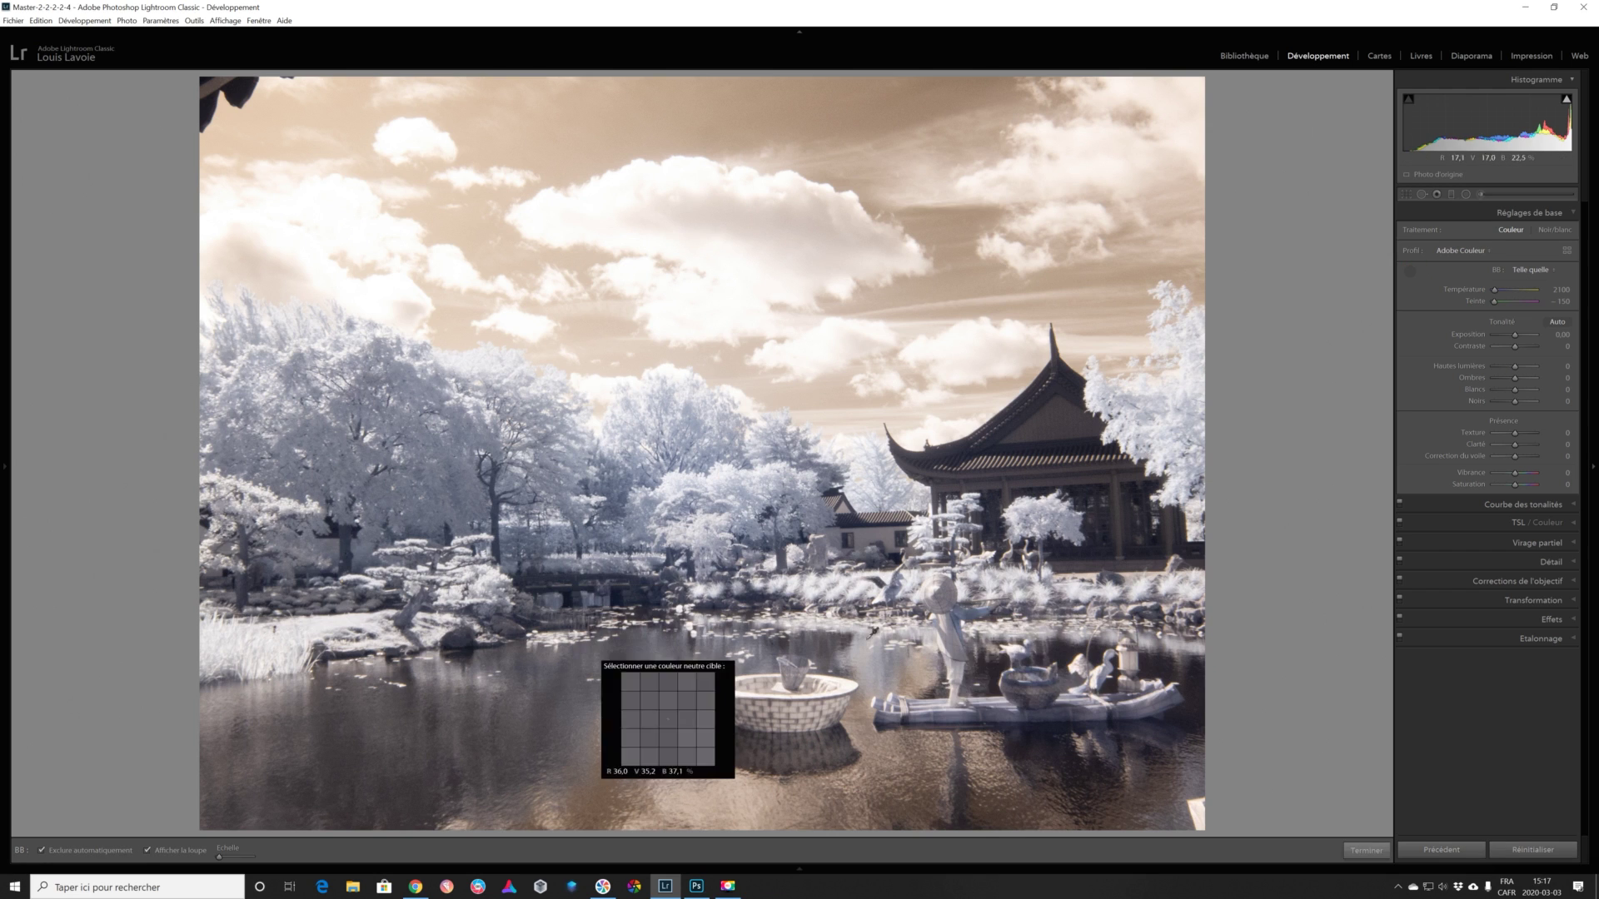
click(989, 709)
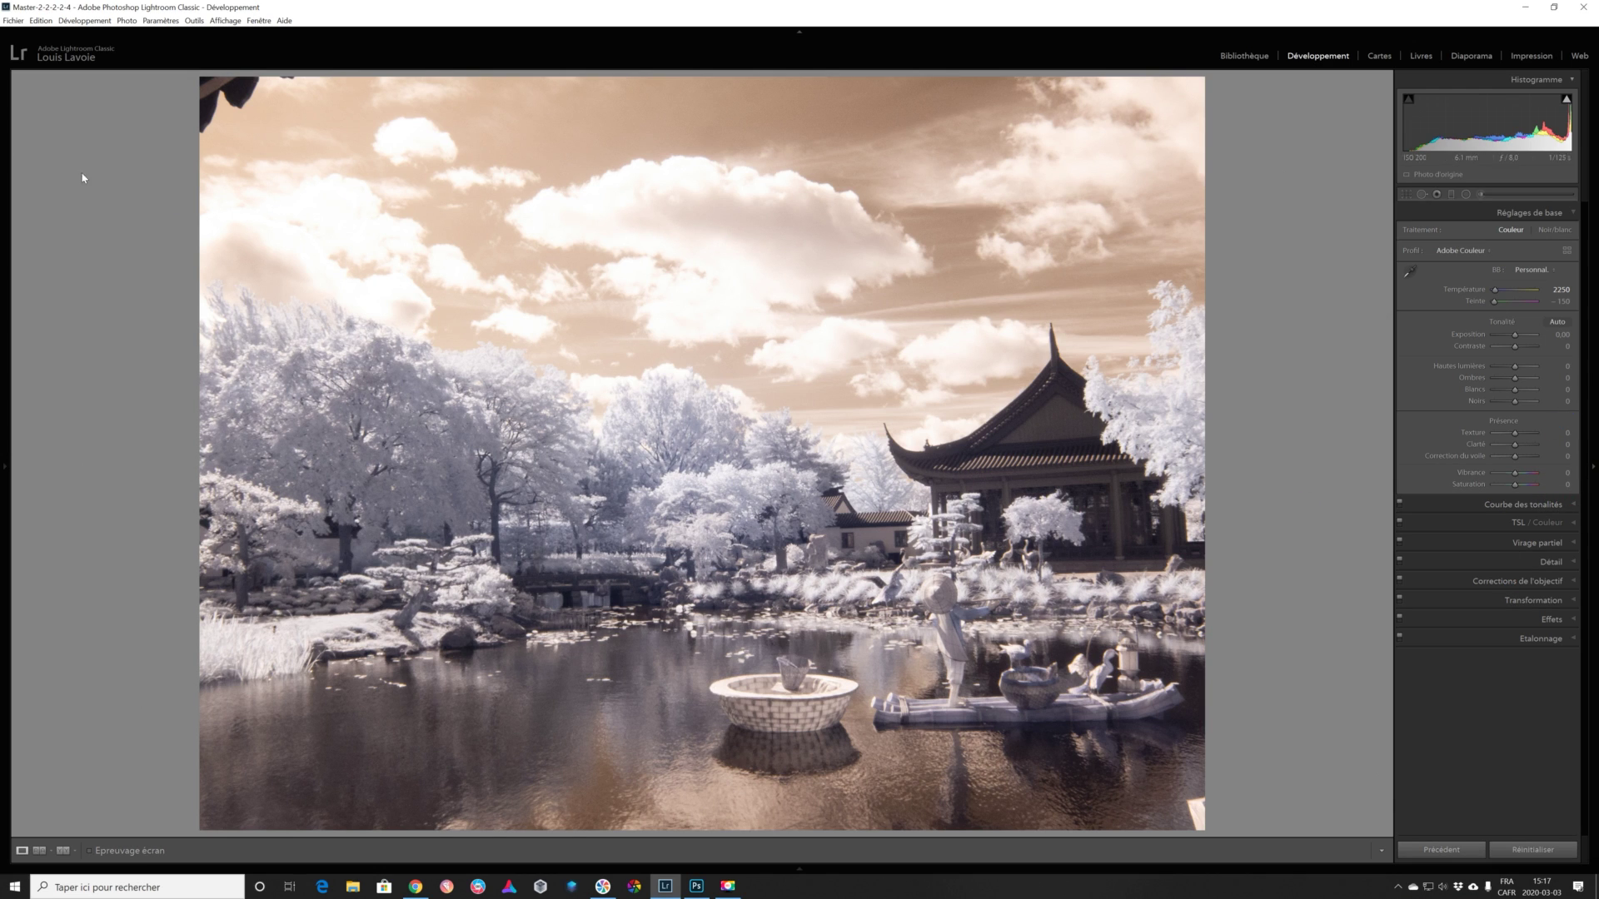
Step: Lower the highlights to -35 and the whites to -19, and shape the RGB tone curve into a gentle S for more contrast
mouse_move(1567, 100)
drag(1514, 368, 1511, 392)
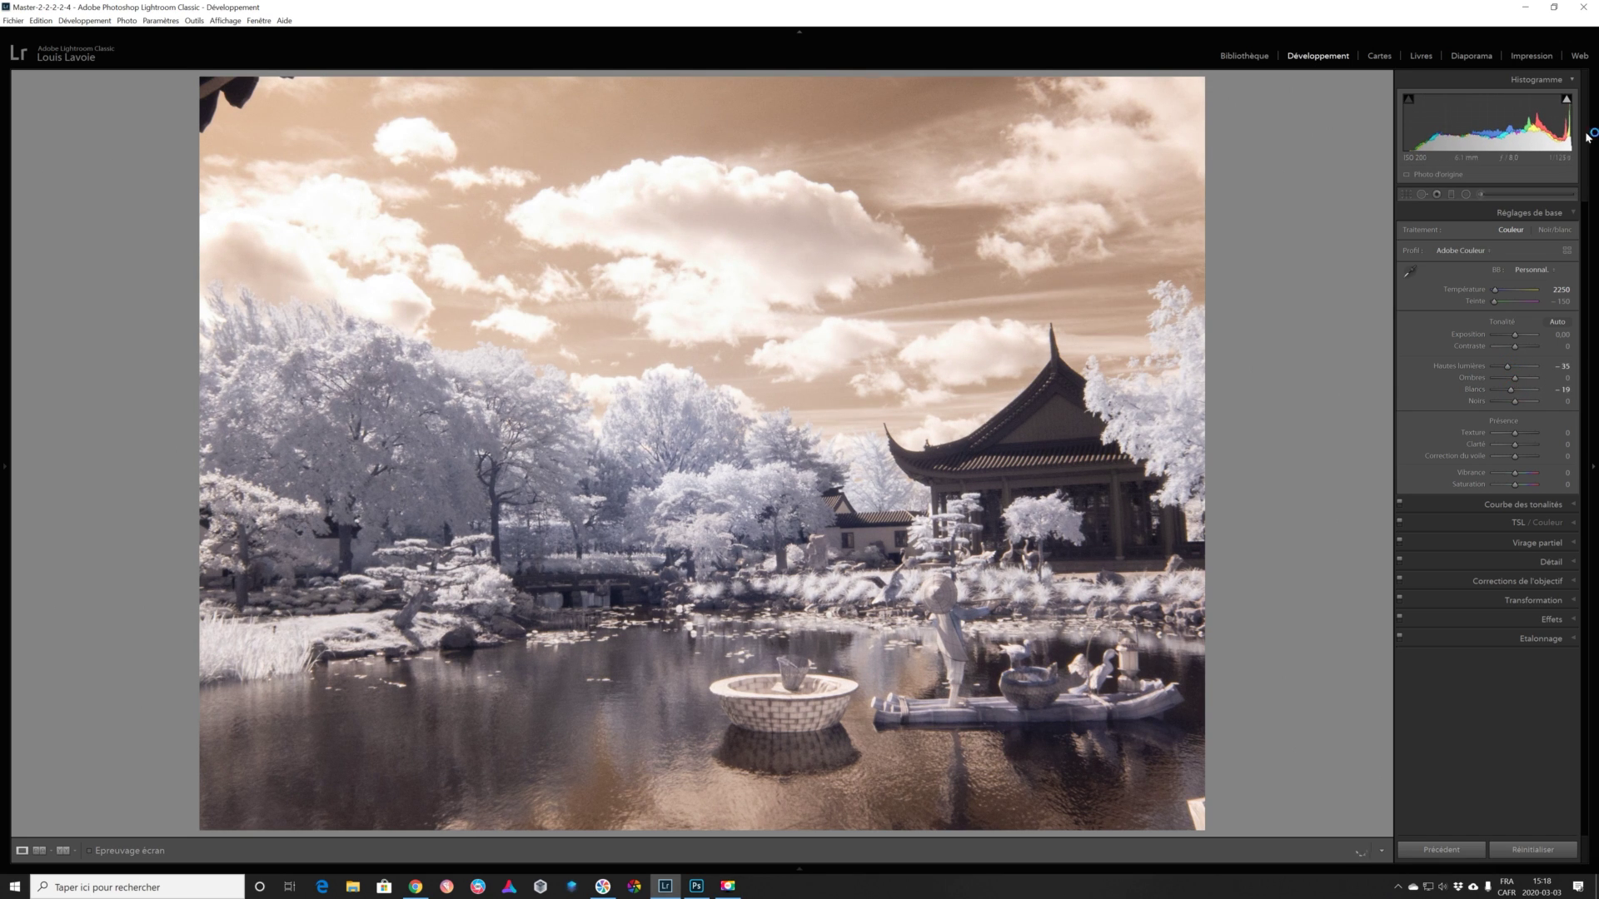
click(1548, 506)
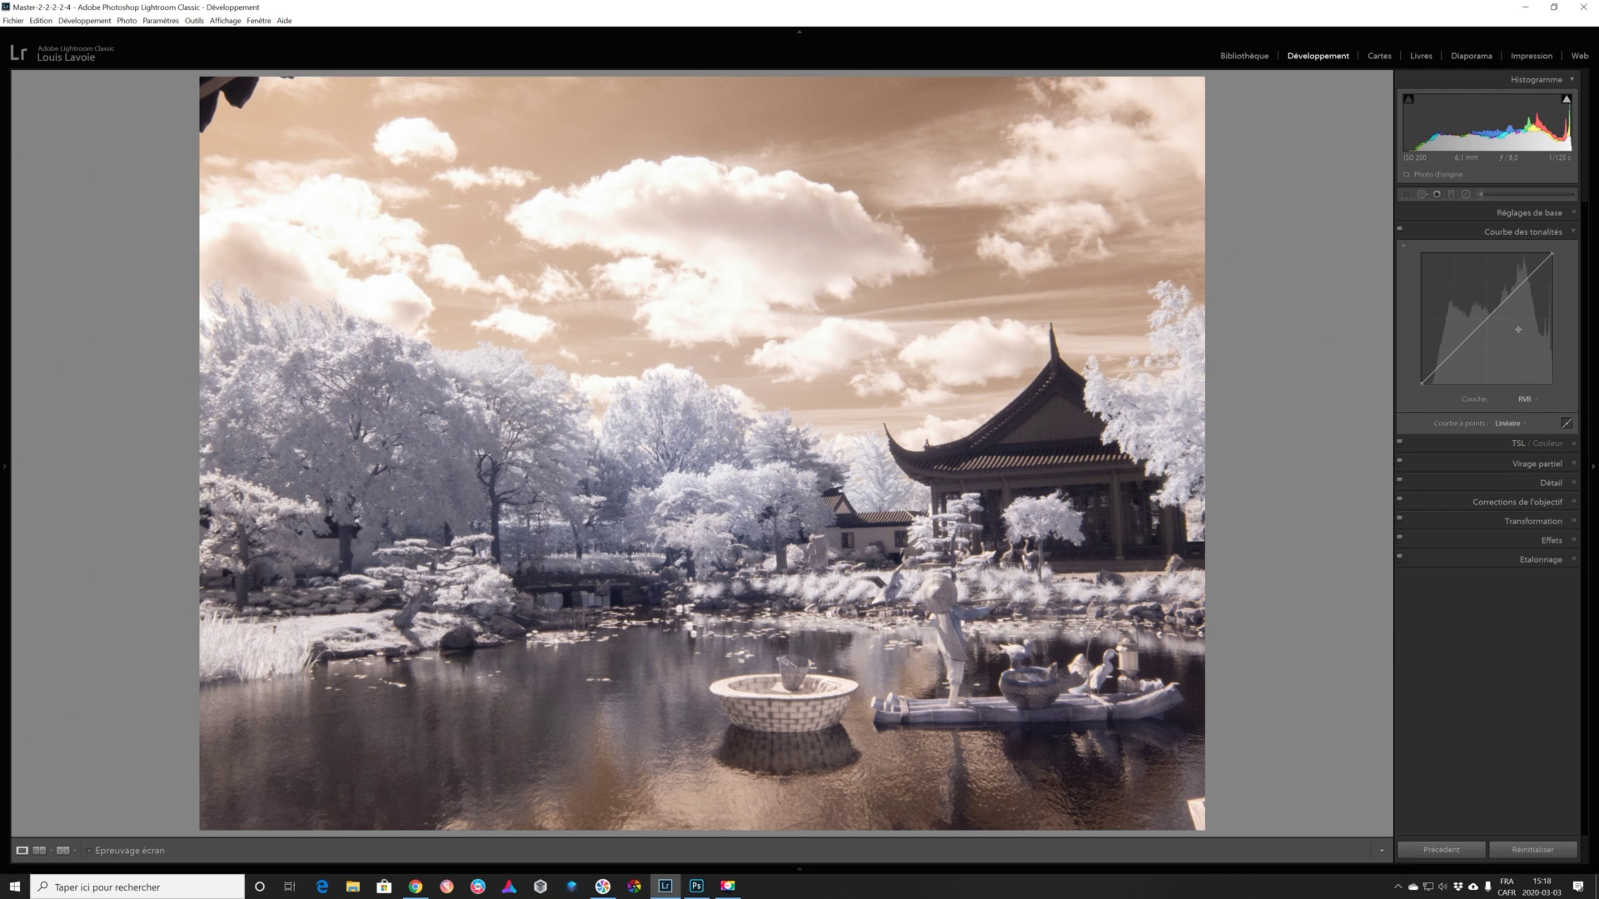
drag(1520, 288, 1517, 282)
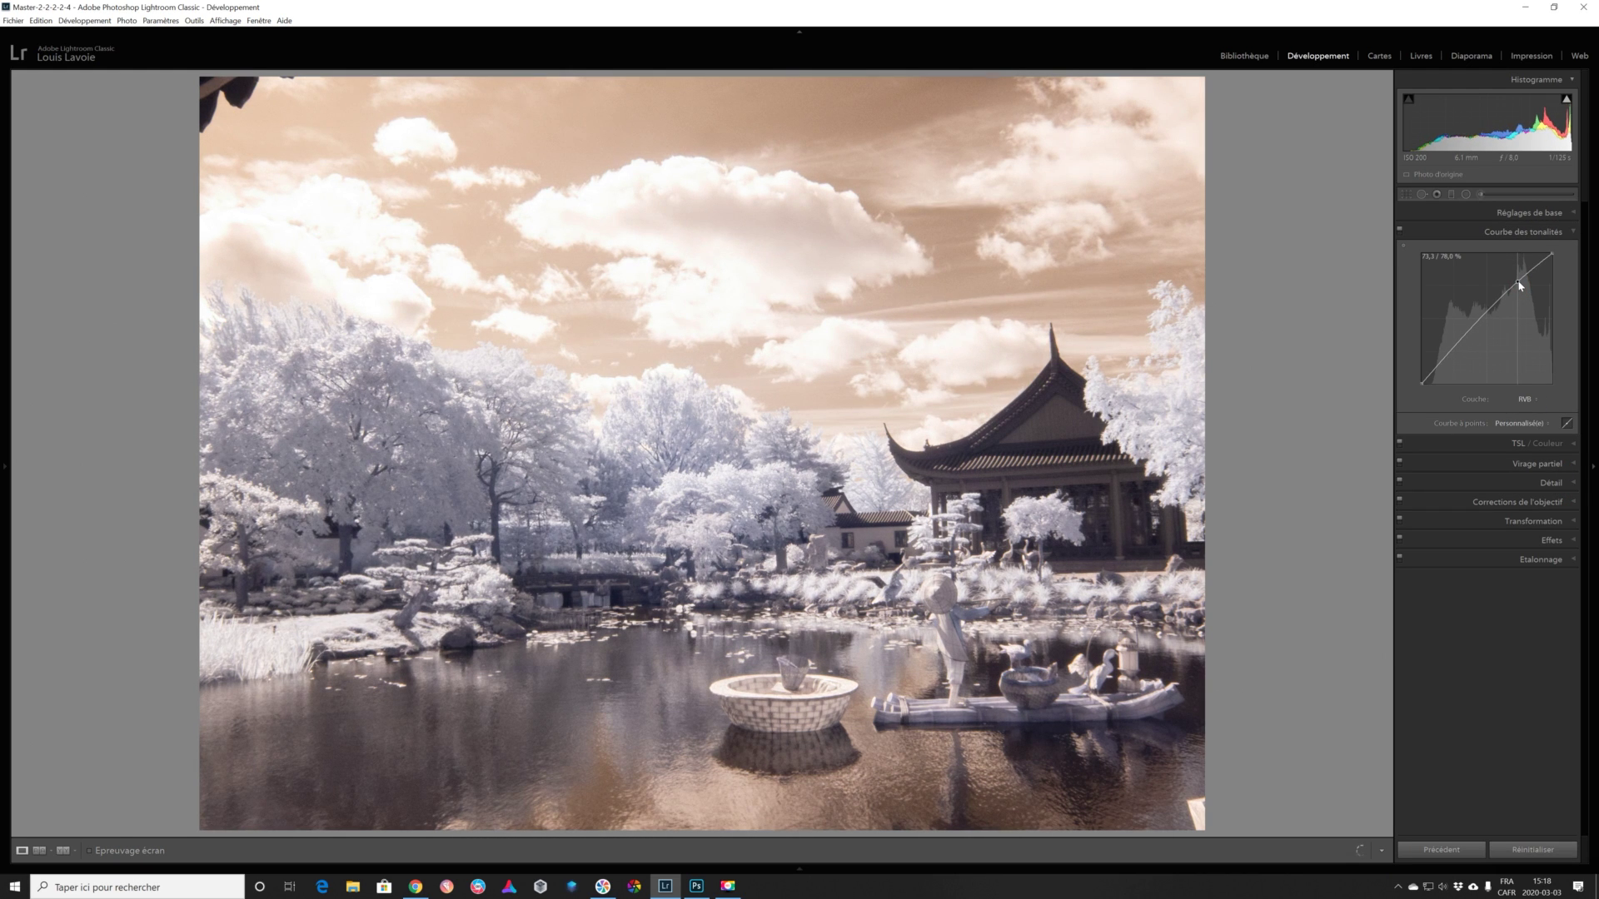
drag(1450, 353, 1451, 360)
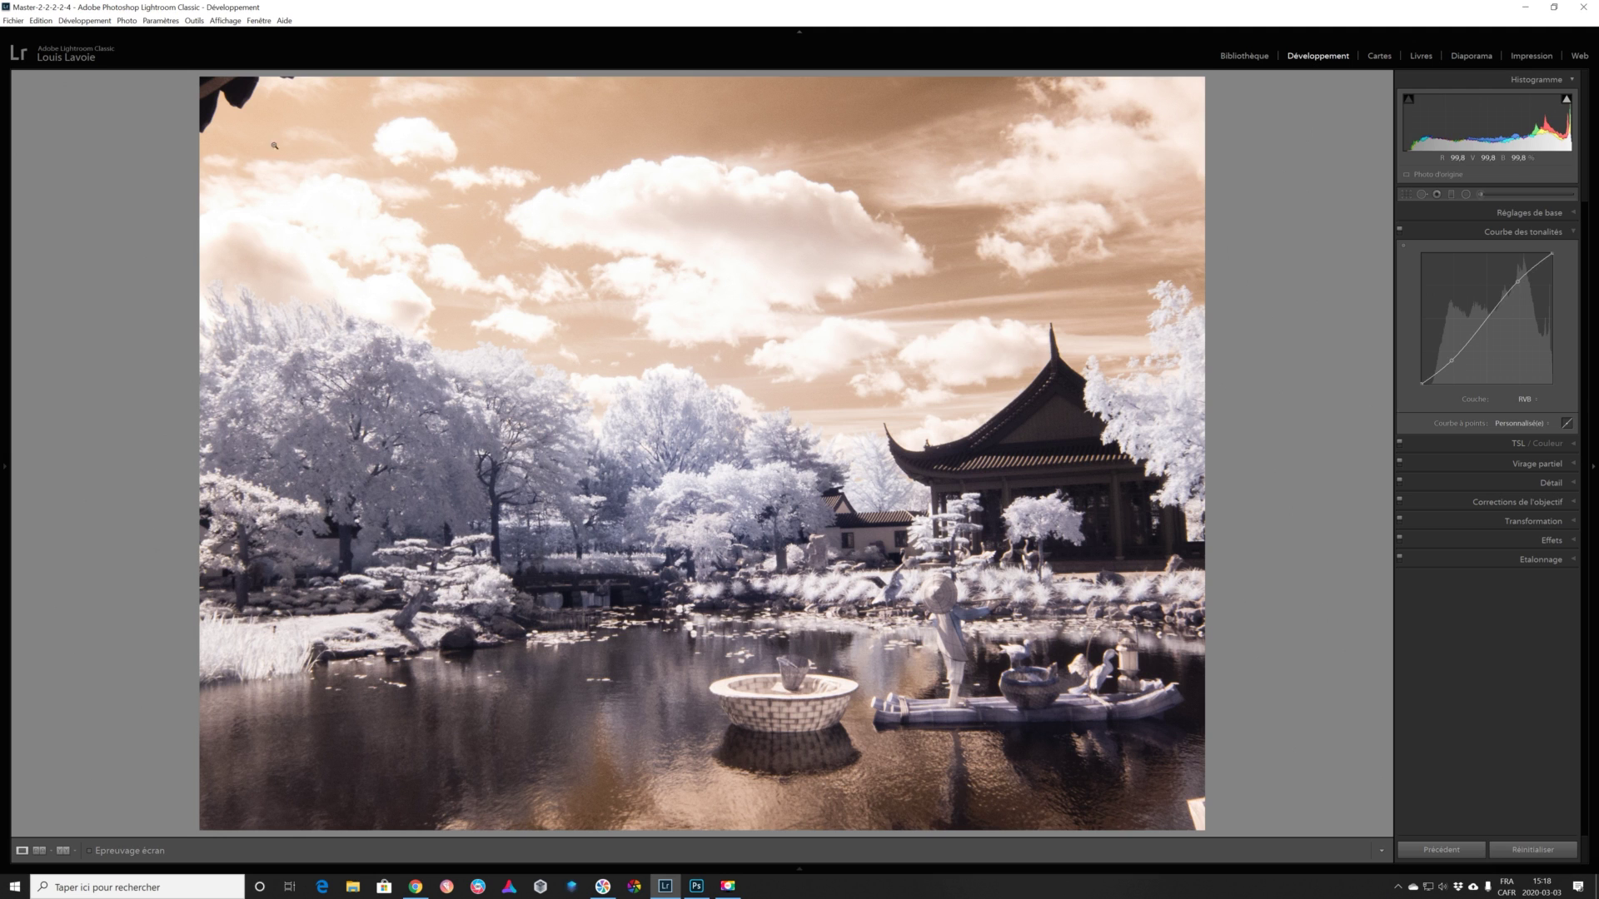
Step: Send the adjusted infrared photo to Photoshop for editing
click(127, 20)
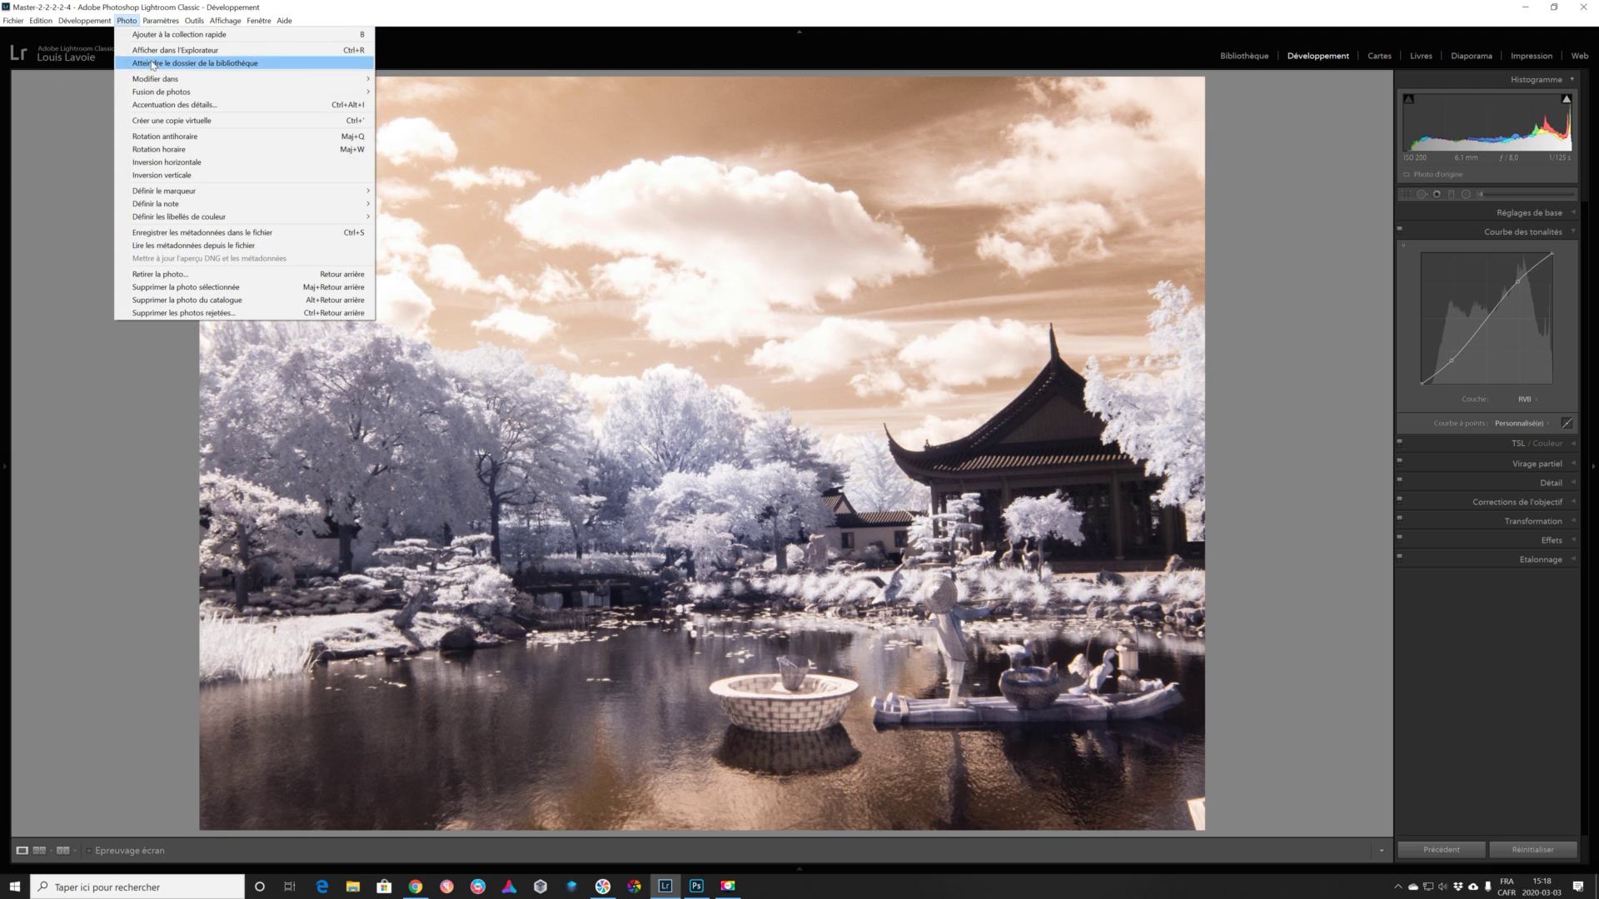
mouse_move(166, 78)
click(433, 80)
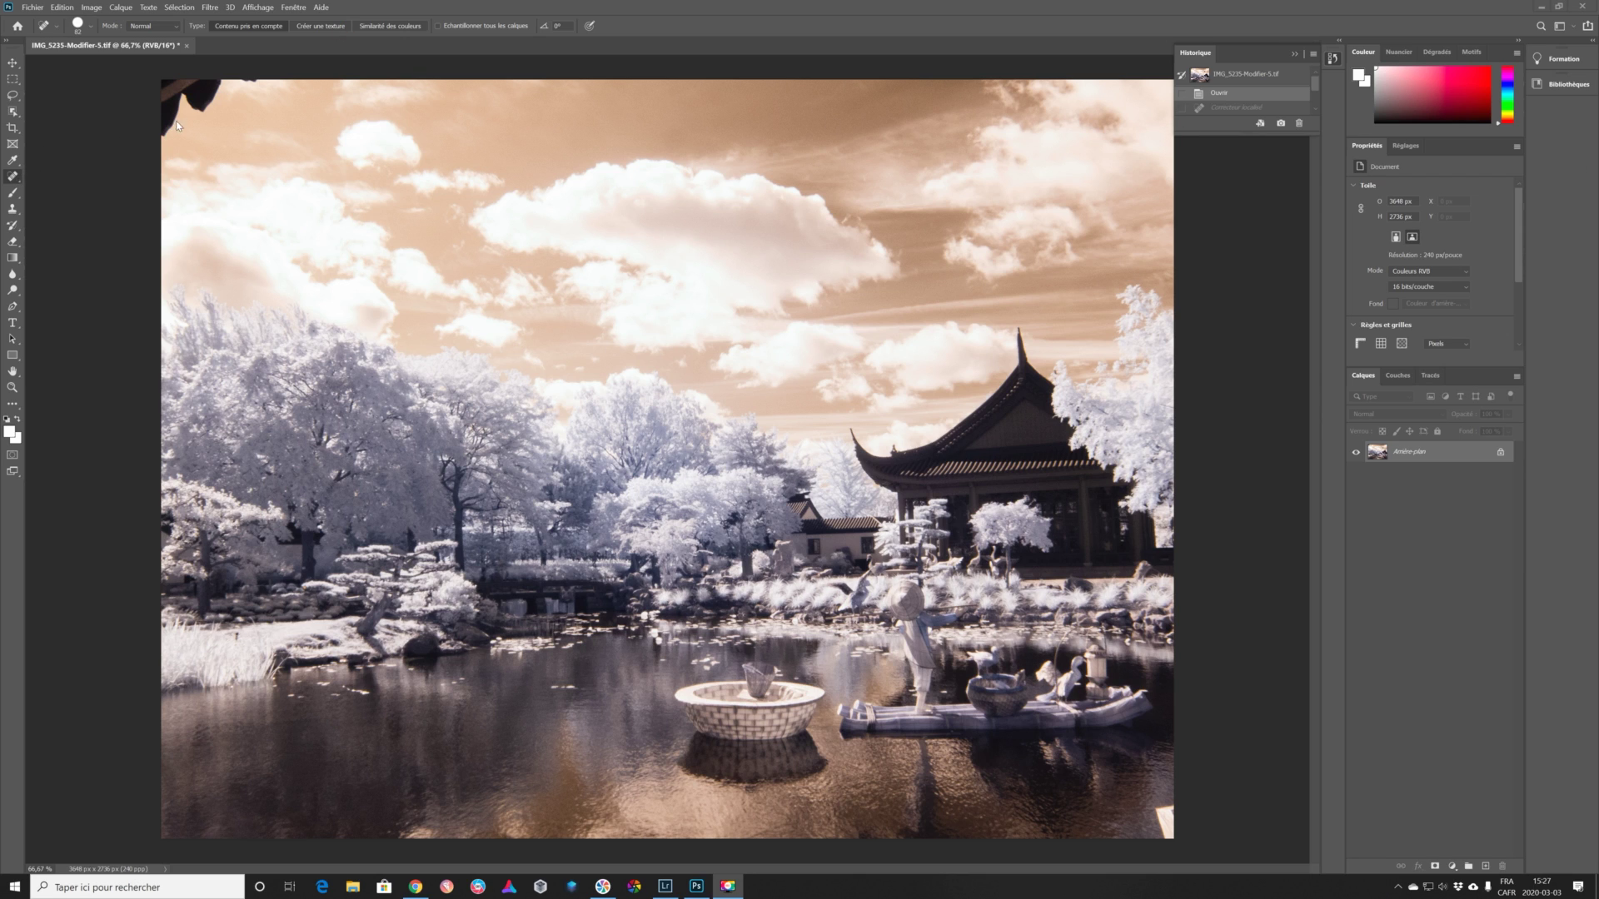
Step: Remove the dark roof tip in the sky corner and the bright patch in the lower water corner with the Spot Healing Brush
click(200, 87)
mouse_move(204, 85)
mouse_down()
mouse_move(255, 81)
mouse_move(215, 84)
mouse_move(202, 106)
mouse_move(173, 85)
mouse_move(180, 100)
mouse_up()
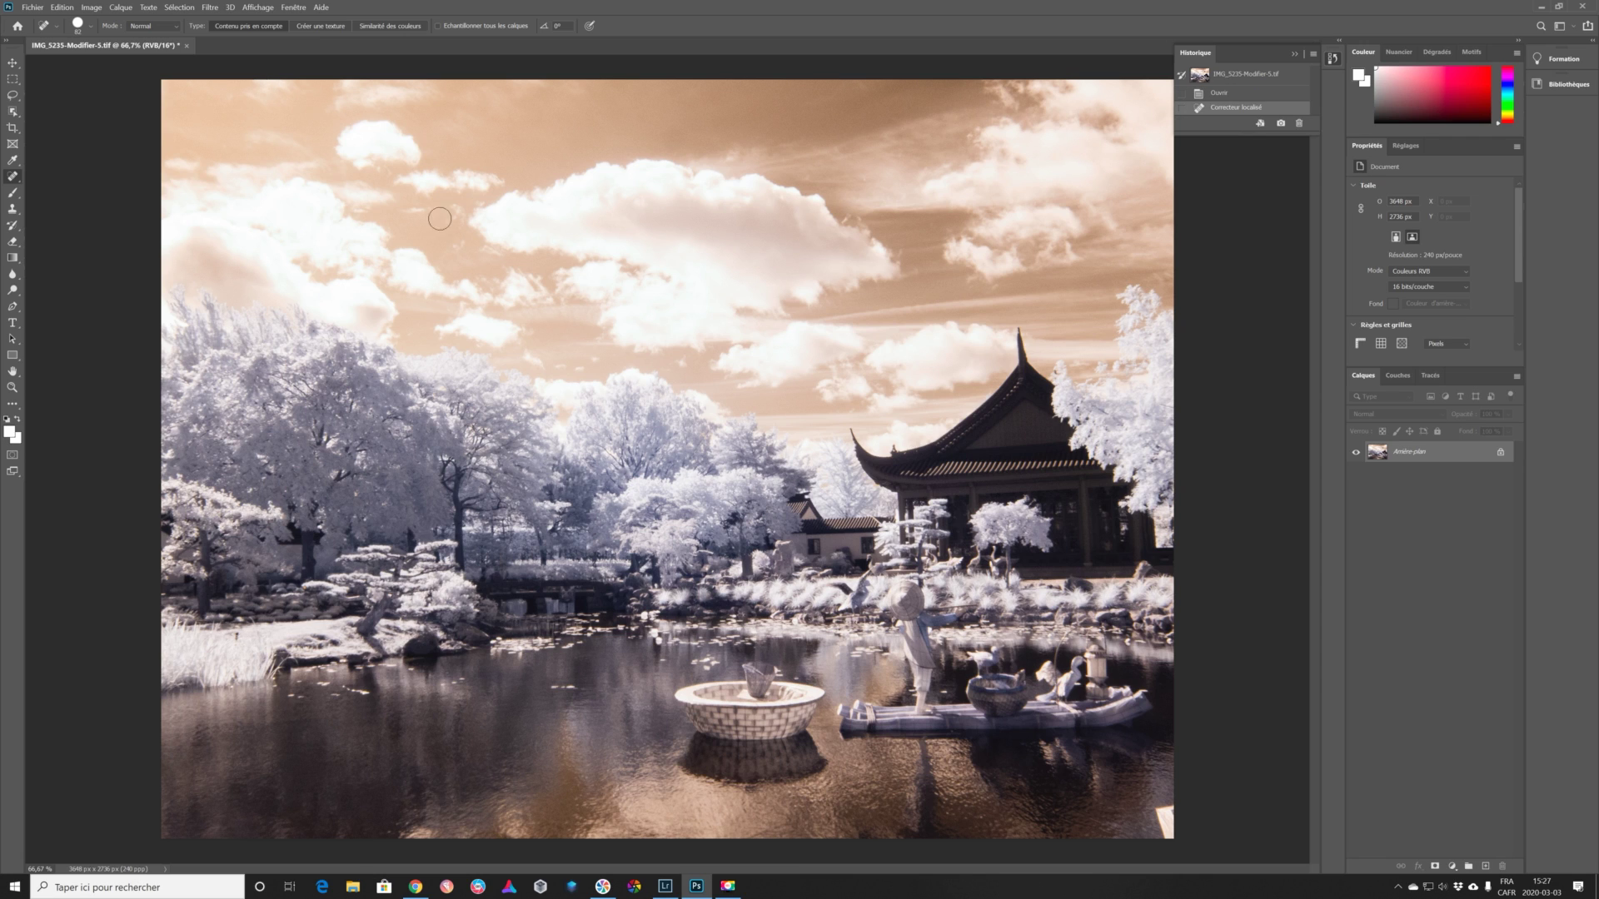
drag(1164, 804, 1169, 834)
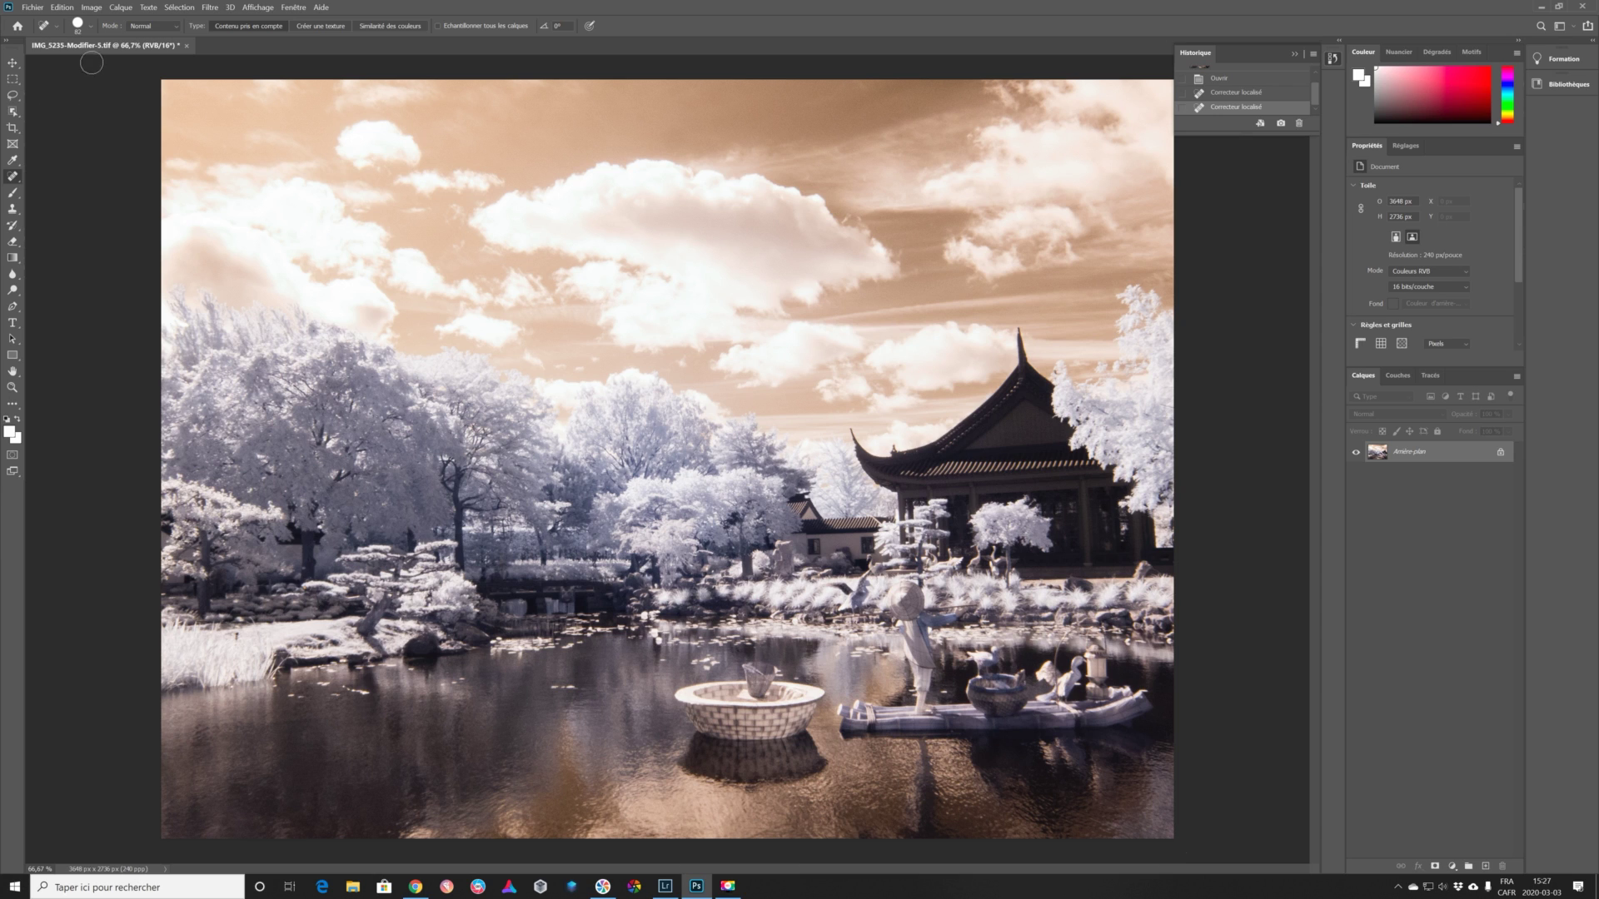
Step: Start a Channel Mixer adjustment and set the red output channel to 0% red and 100% blue
click(92, 8)
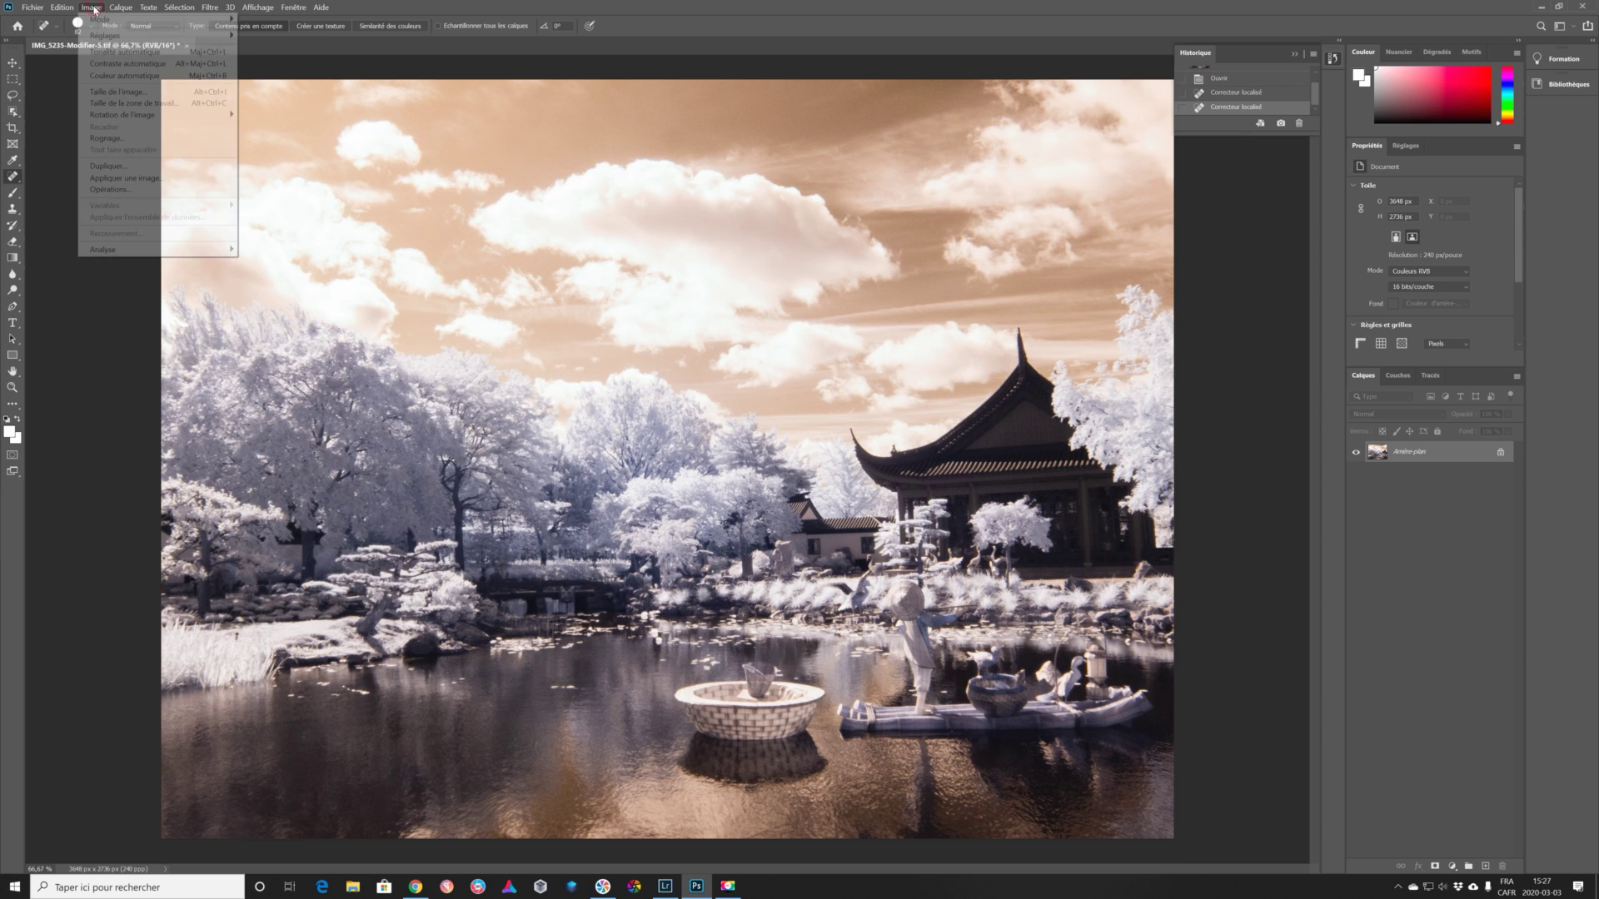
mouse_move(168, 39)
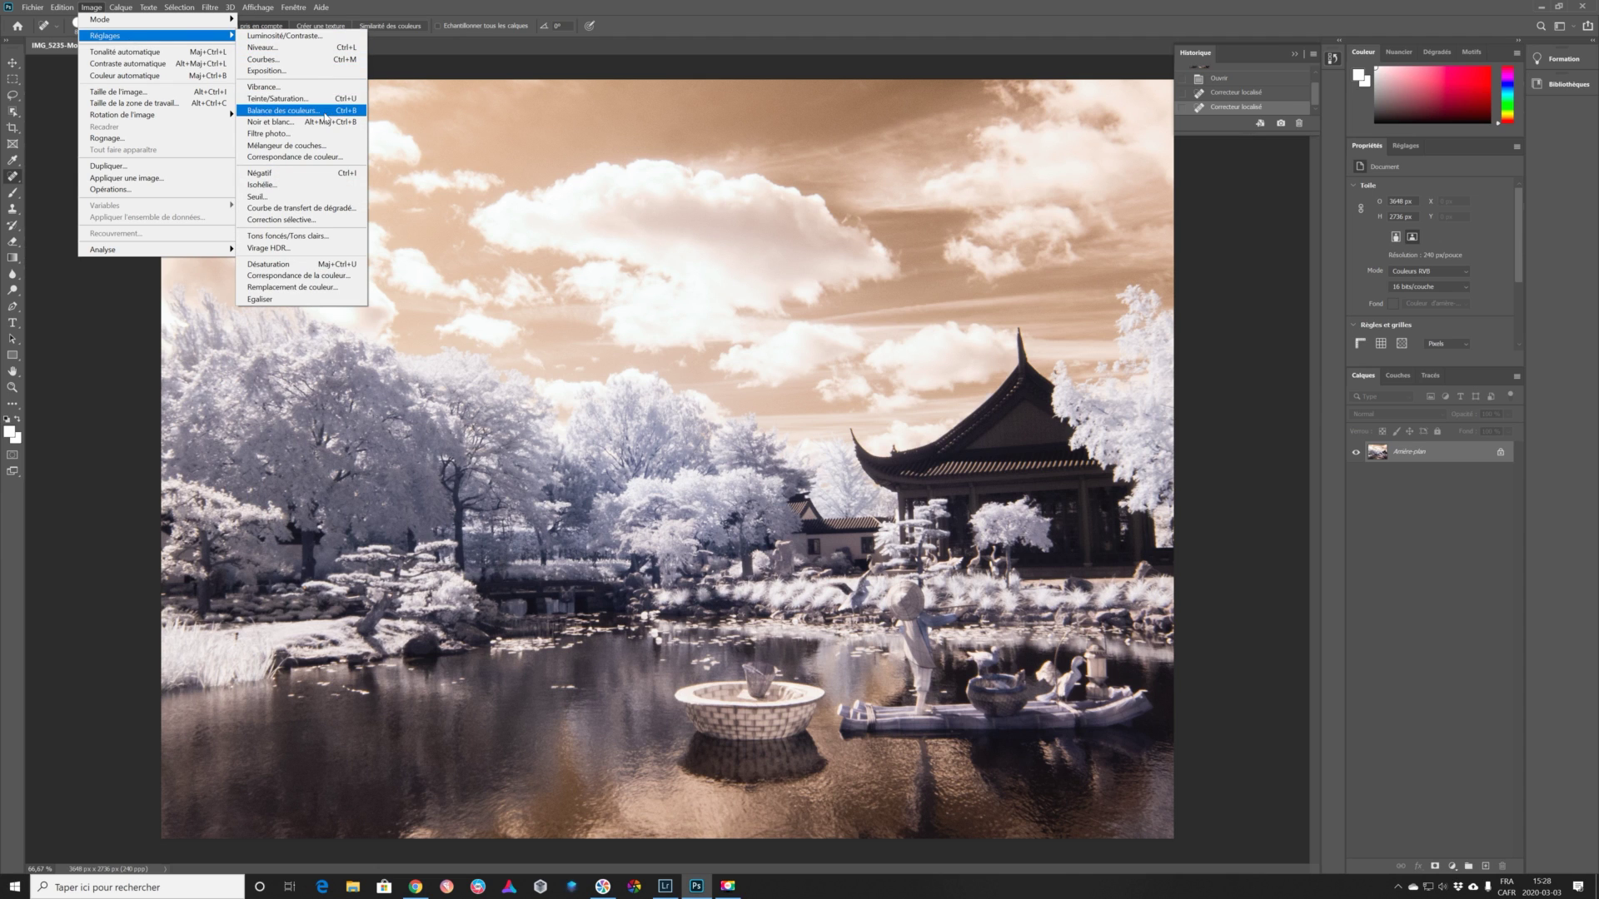
click(325, 146)
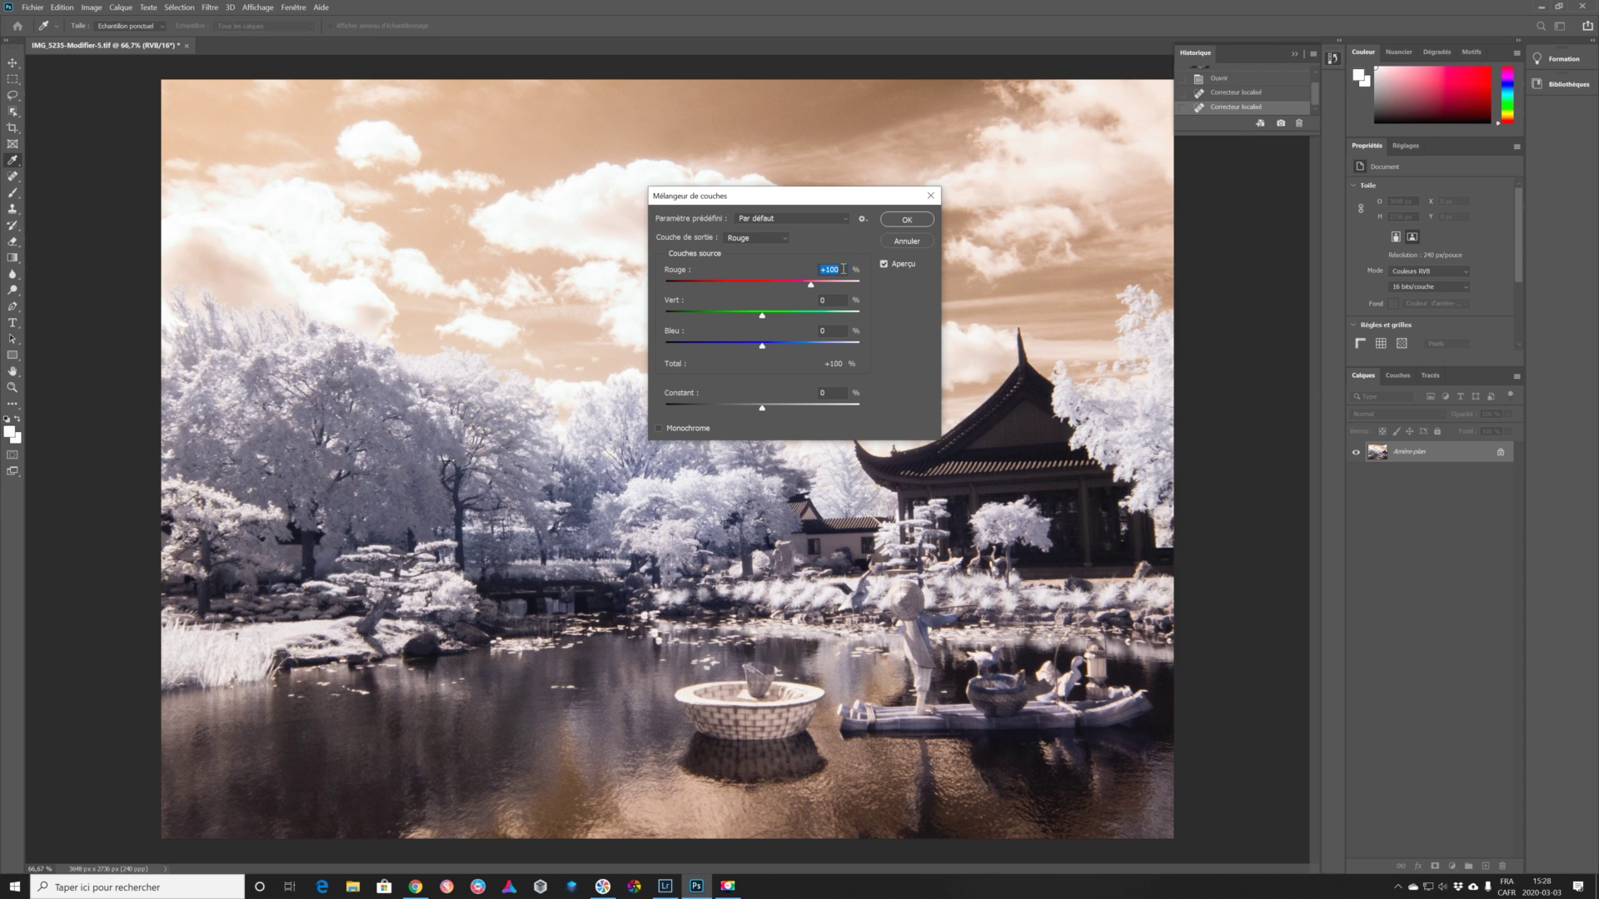
text(0)
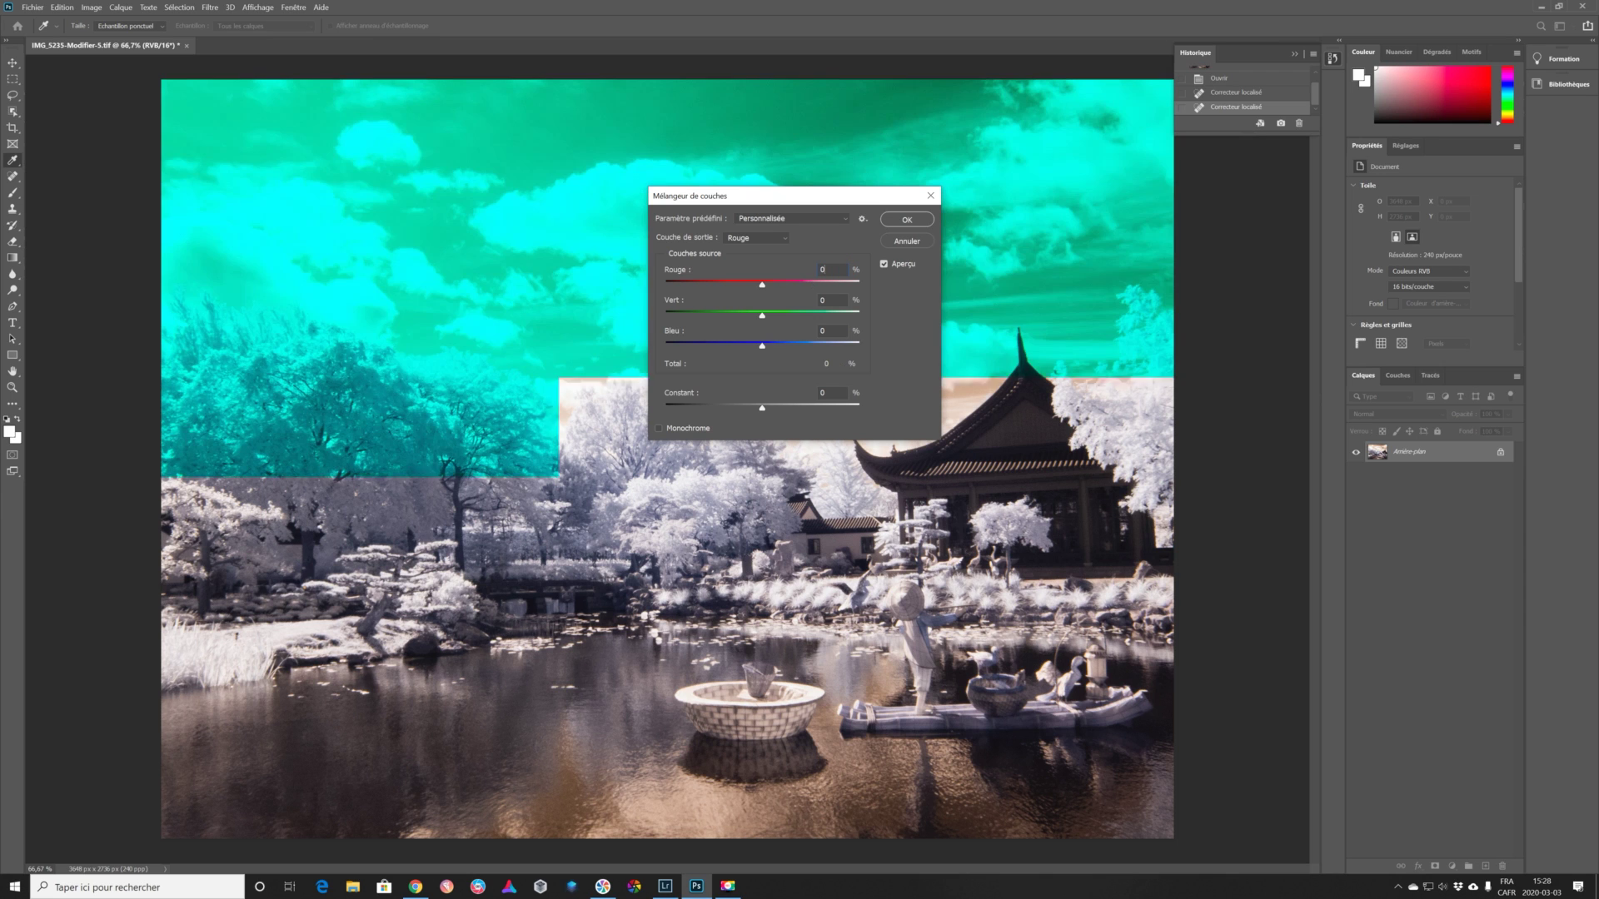
drag(829, 333, 807, 333)
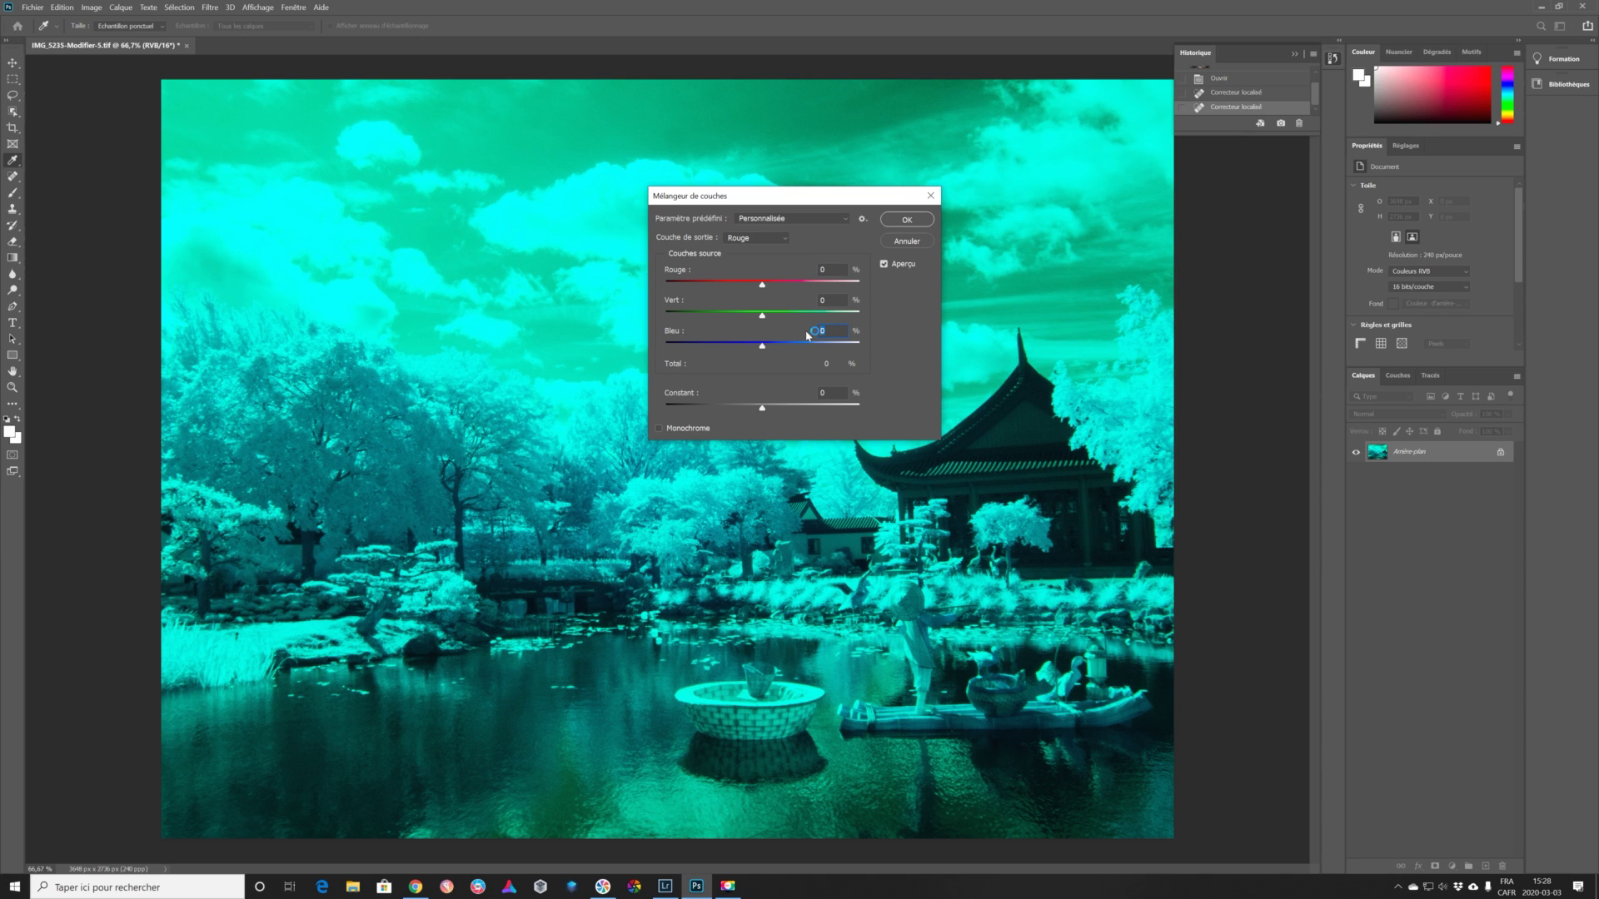
text(100)
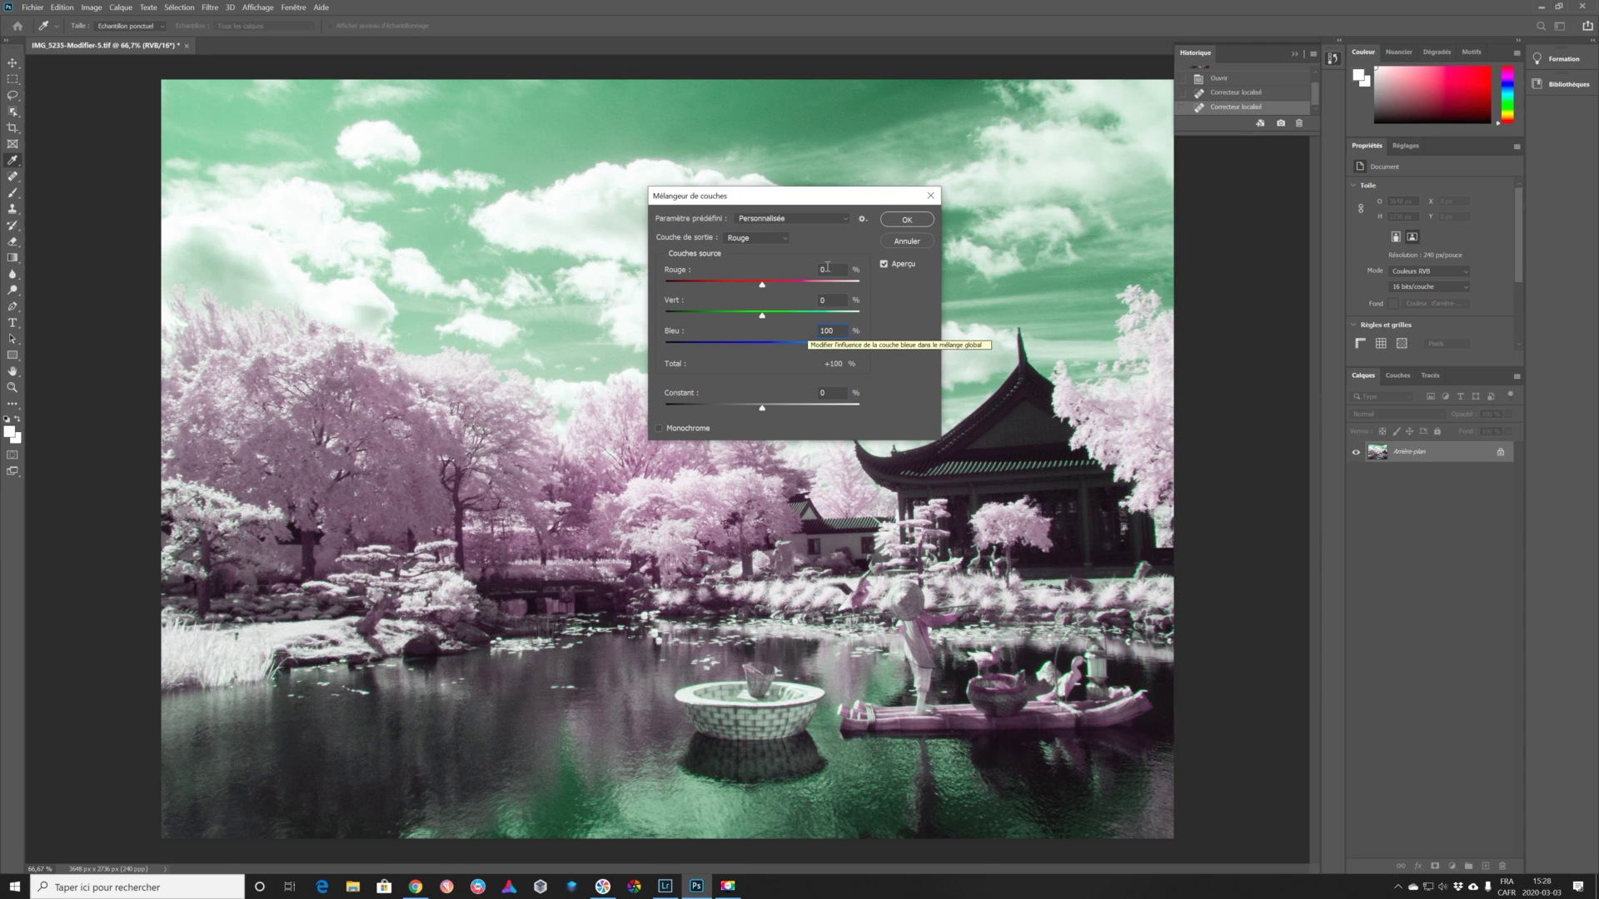
Step: Set the blue output channel to 100% red and 0% blue, and apply the channel swap
click(782, 239)
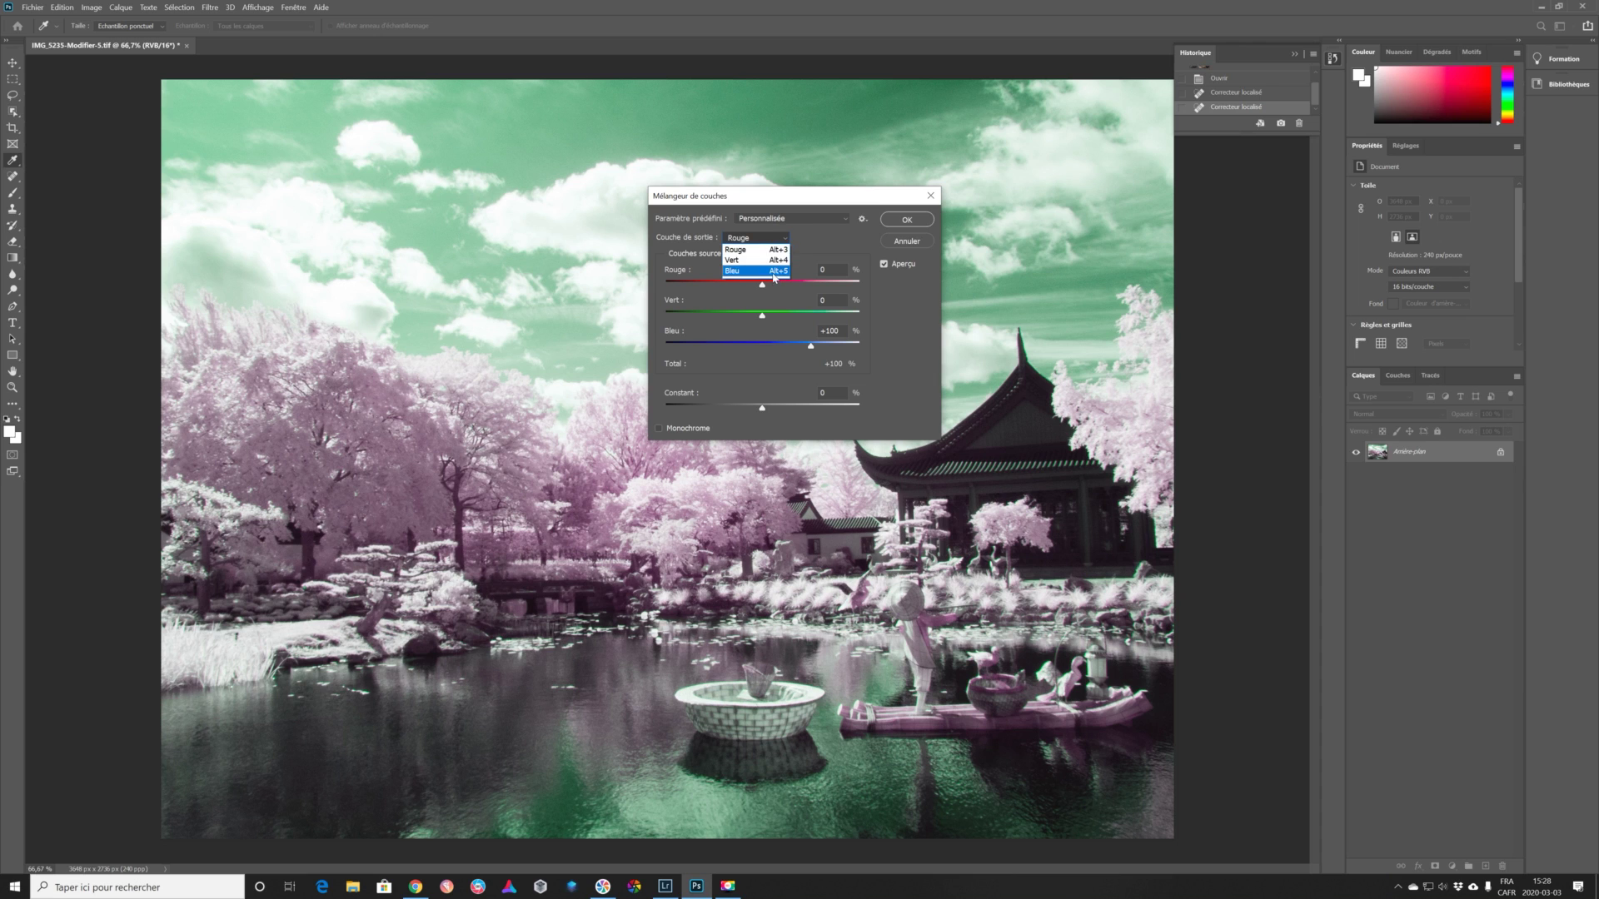
click(773, 272)
click(814, 269)
text(100)
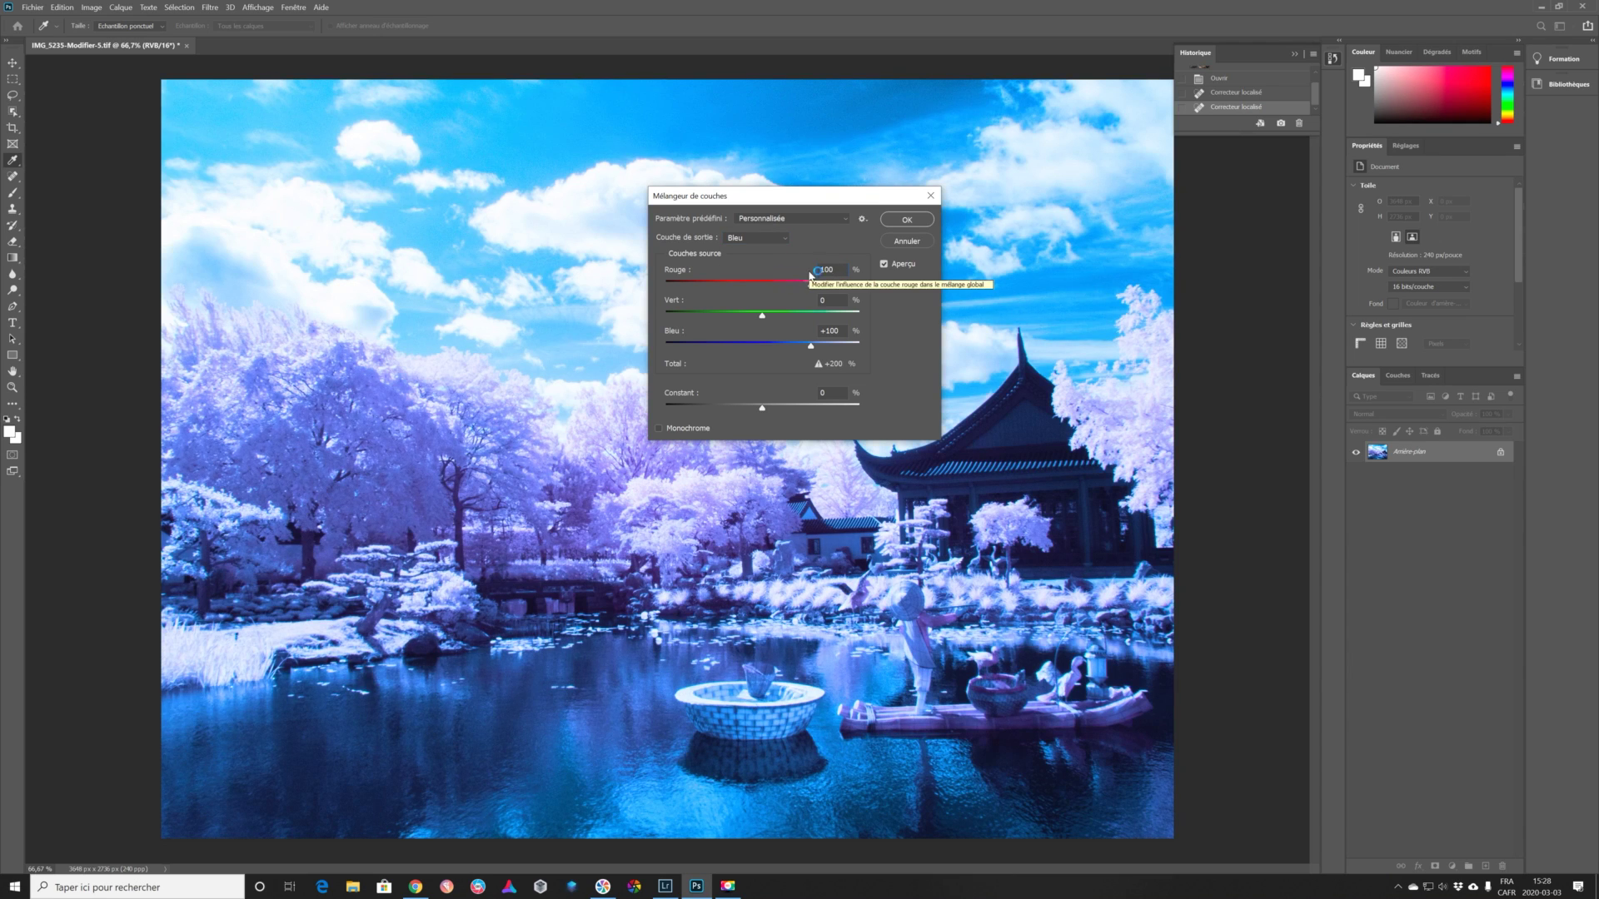
click(825, 331)
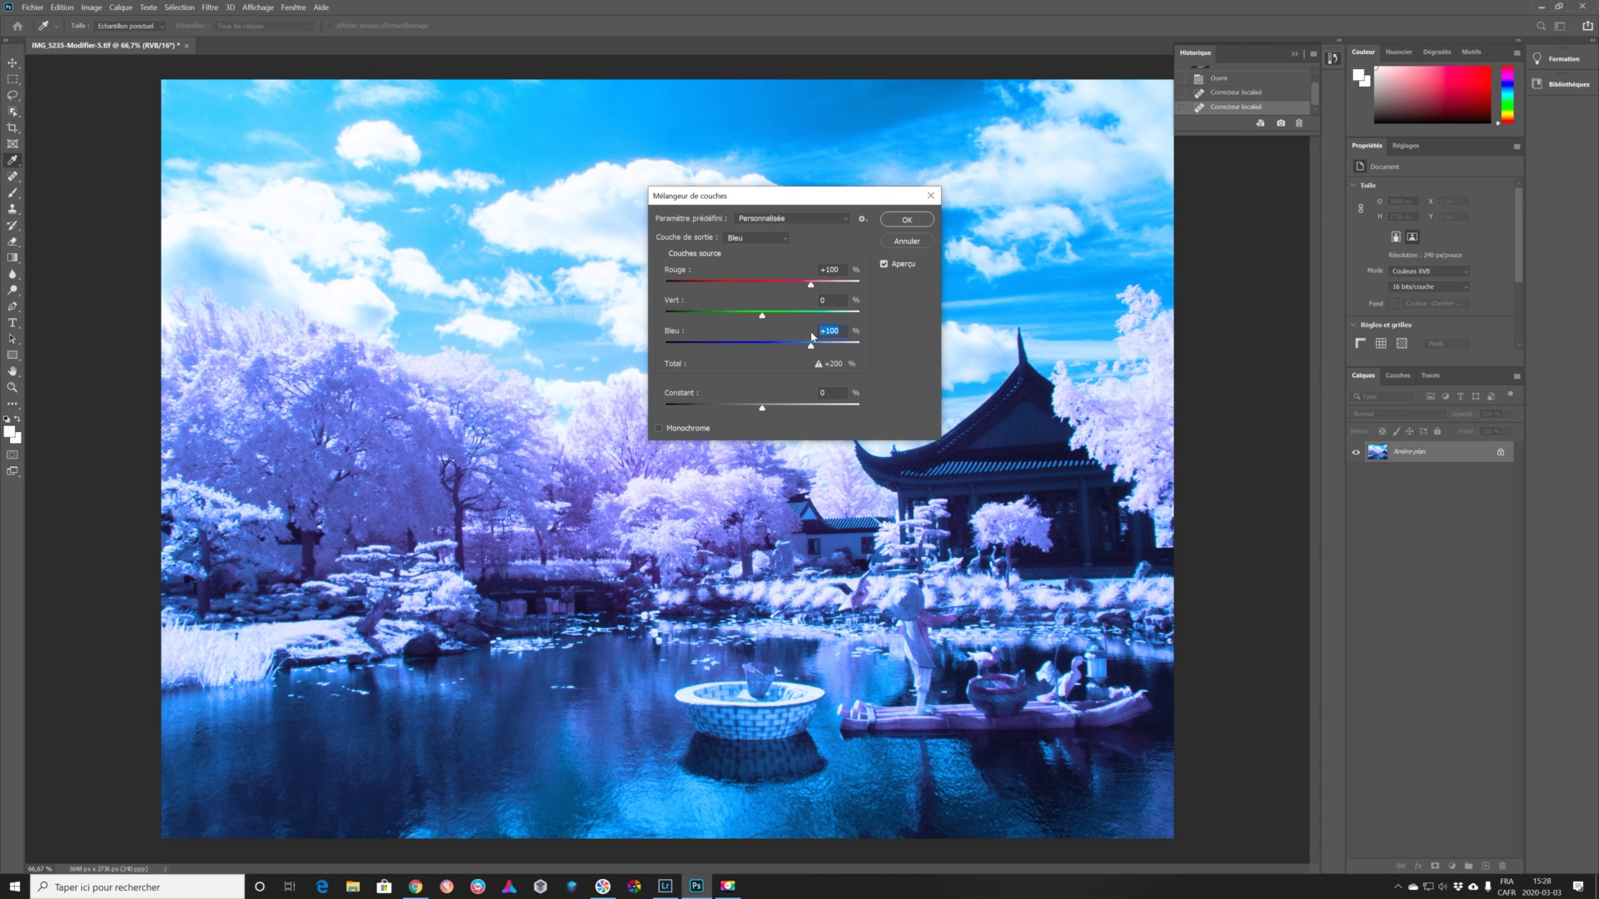
text(0)
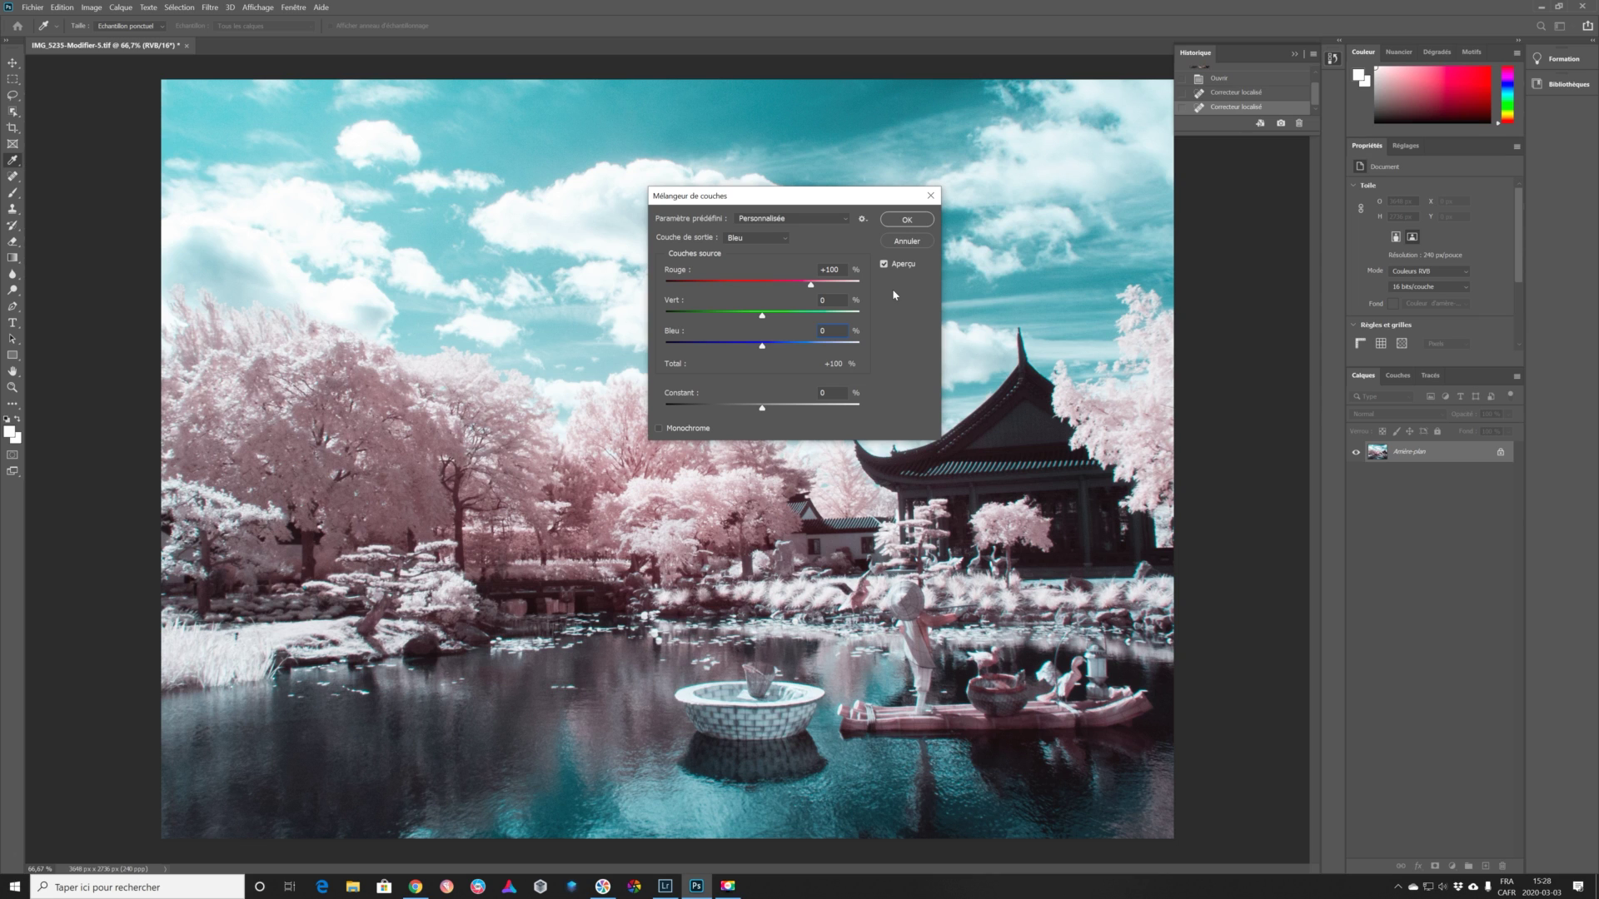
click(911, 220)
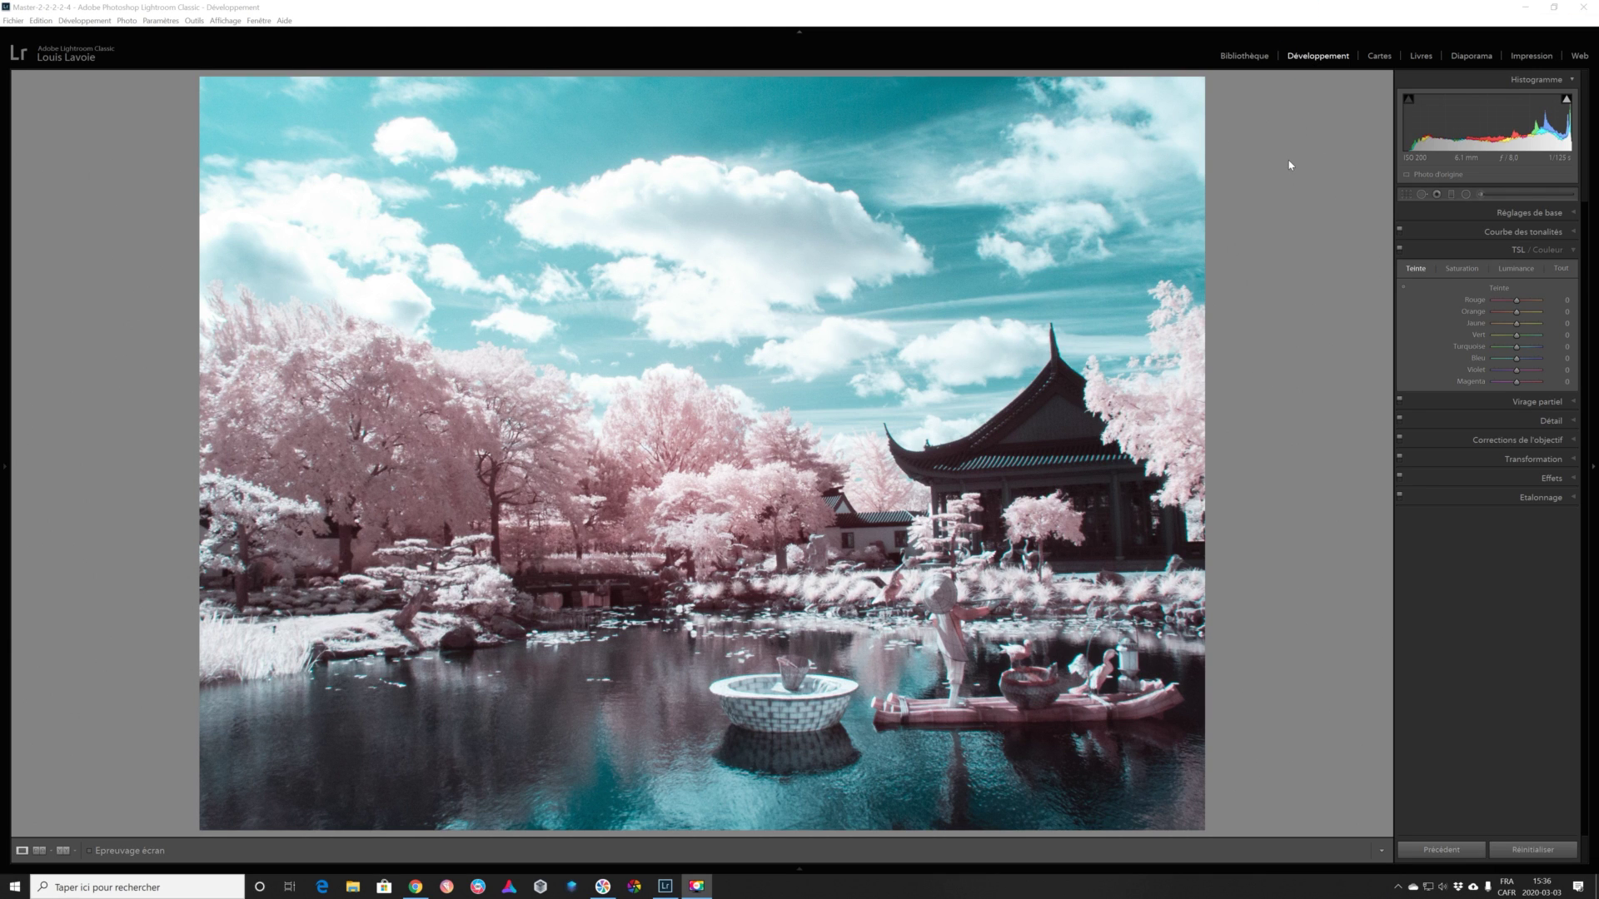
Step: Back in Lightroom Classic, set the saturation of red, orange, violet and magenta to -100
click(1473, 272)
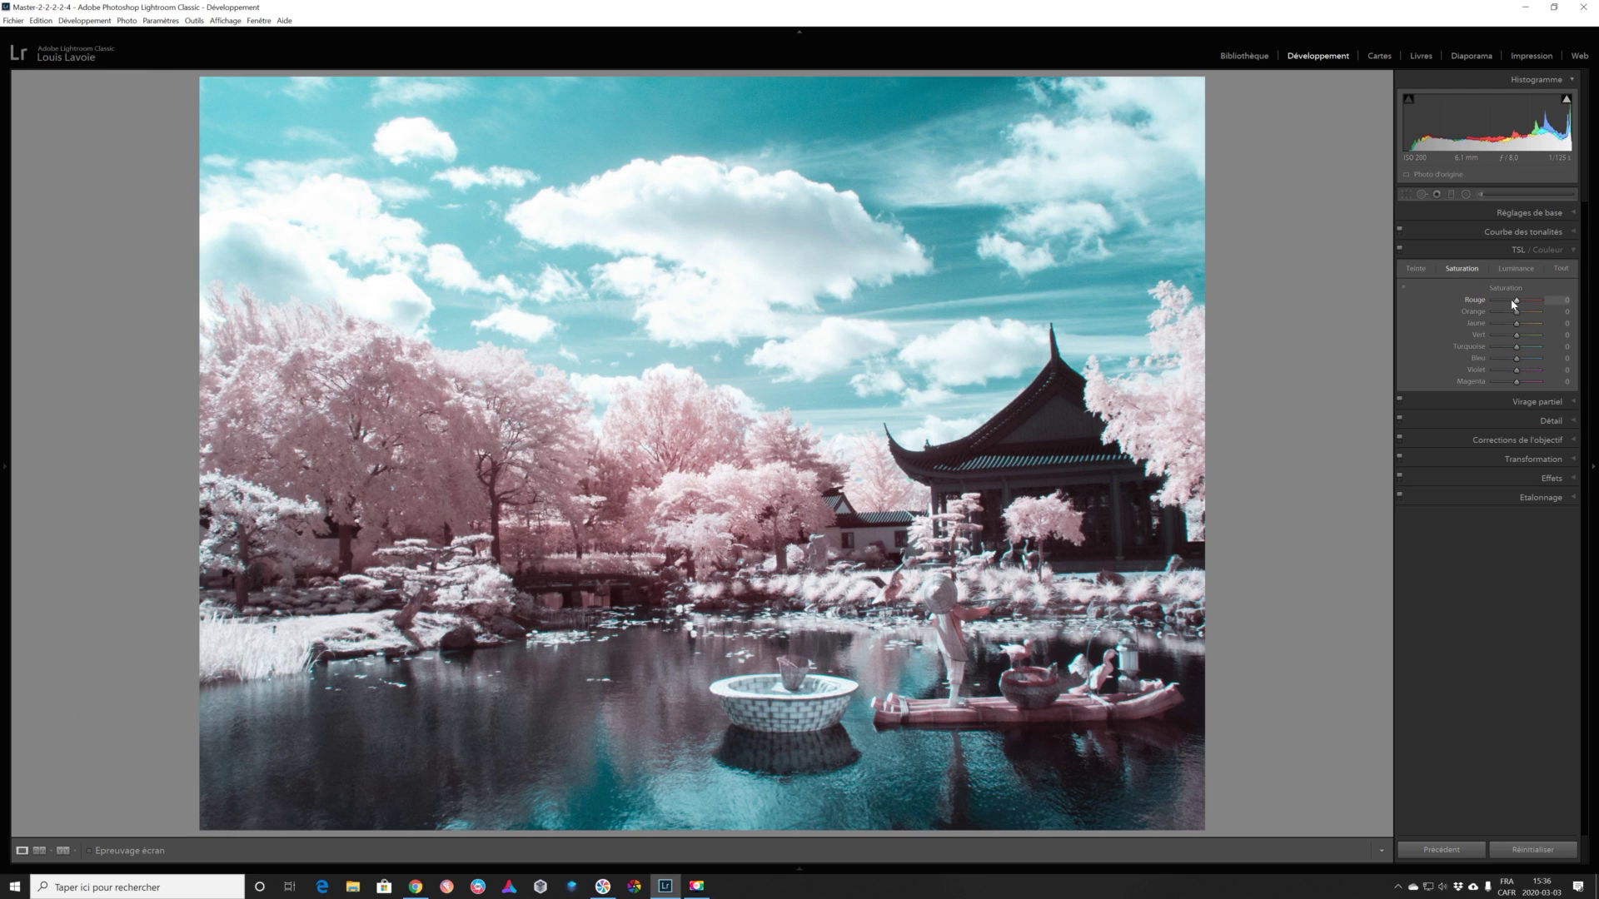
drag(1516, 300, 1504, 305)
drag(1516, 311, 1485, 312)
drag(1519, 385, 1489, 374)
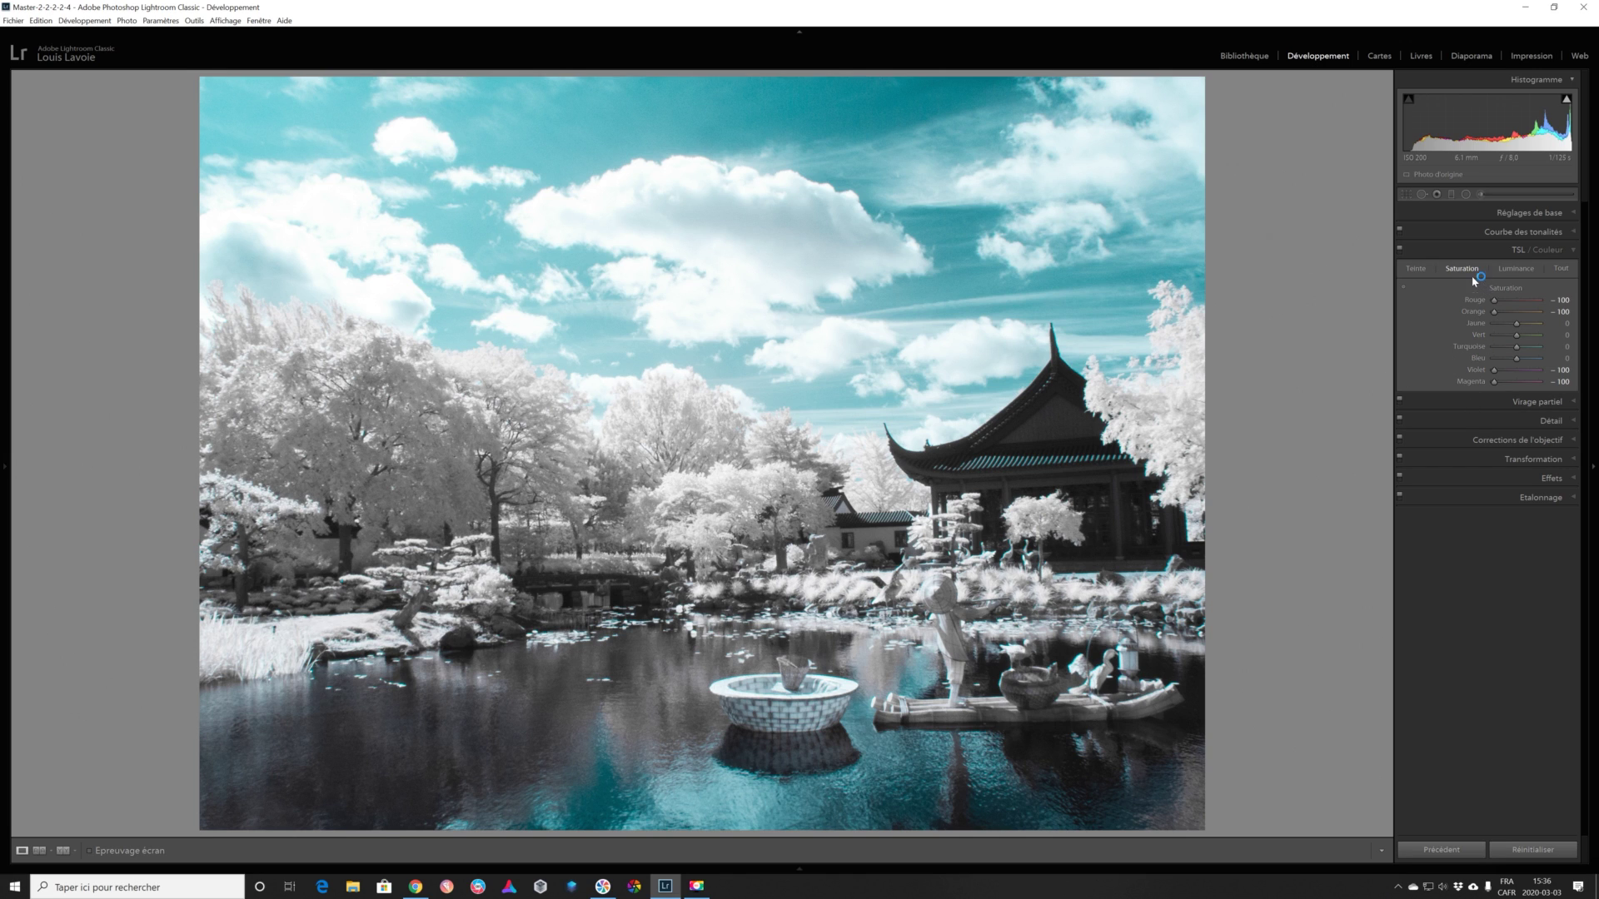
Step: Shift the hue of the turquoise tones to +100 and of the blue tones to +83
click(1417, 268)
click(1516, 346)
click(1516, 348)
click(1516, 348)
drag(1516, 350, 1531, 355)
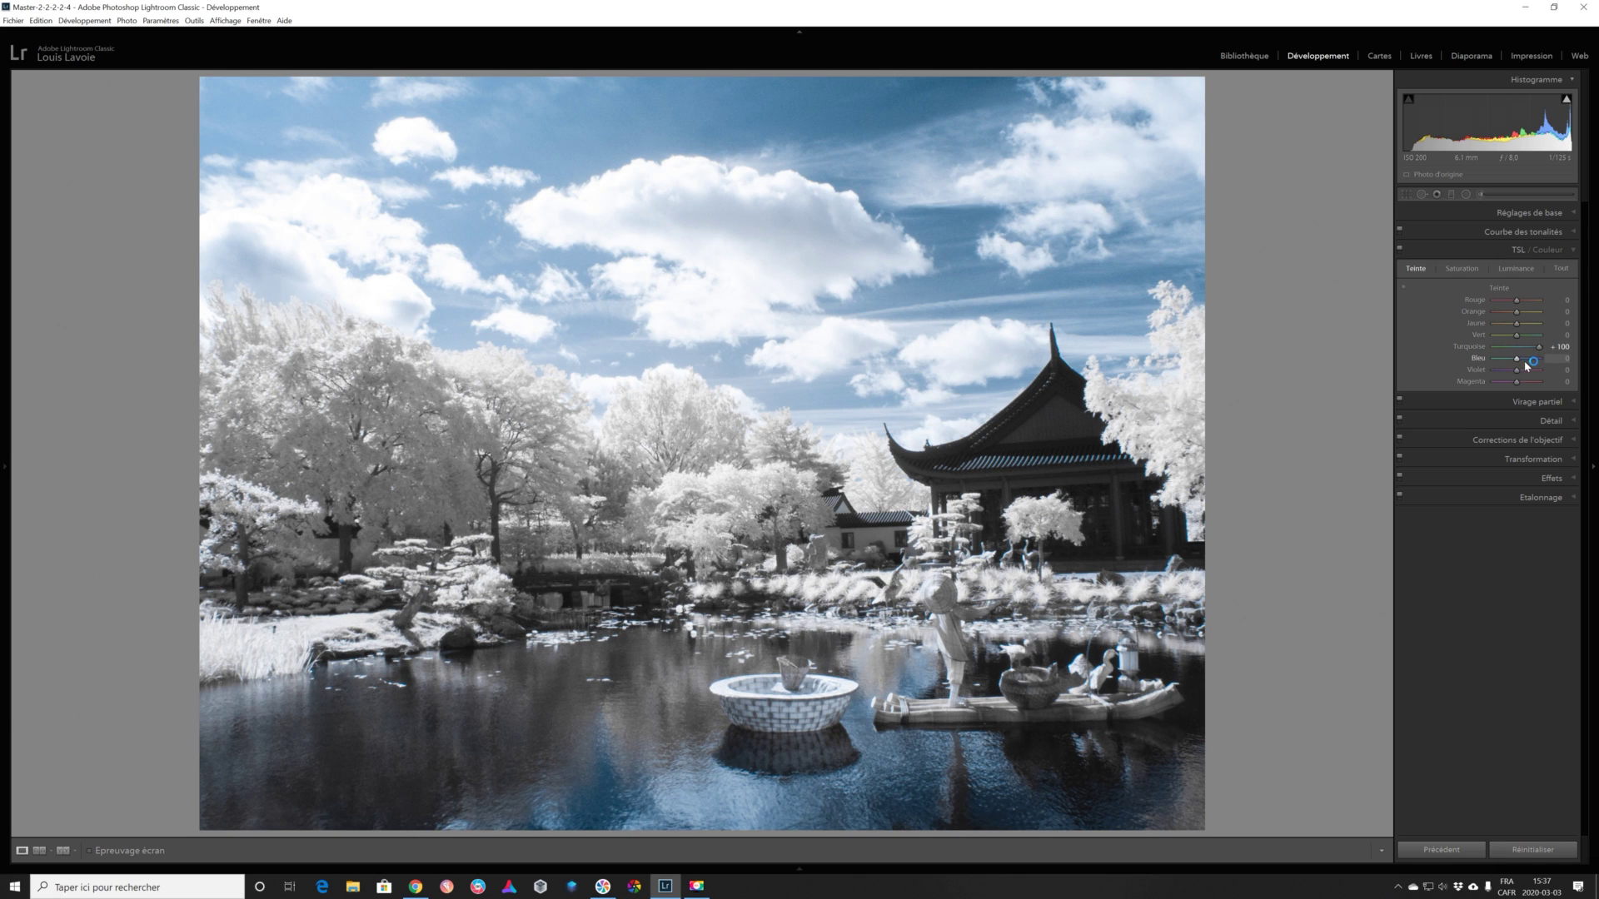
drag(1518, 362, 1537, 362)
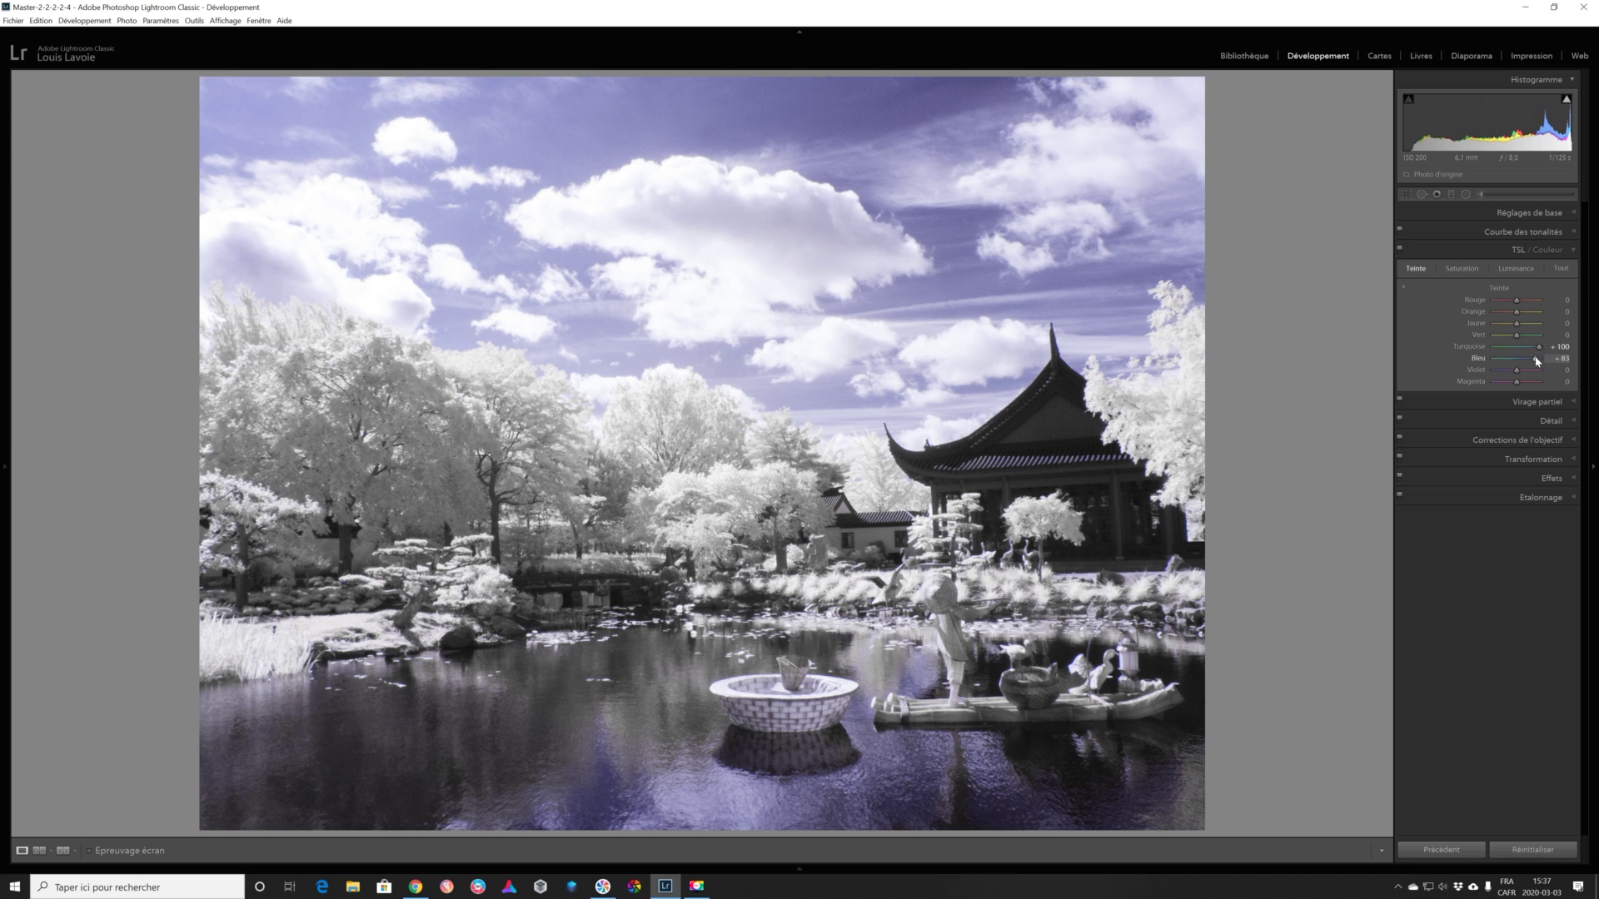
Step: Raise the saturation of turquoise to +31 and blue to +67, and reduce the luminance of the blue tones
click(1463, 269)
drag(1516, 359, 1535, 360)
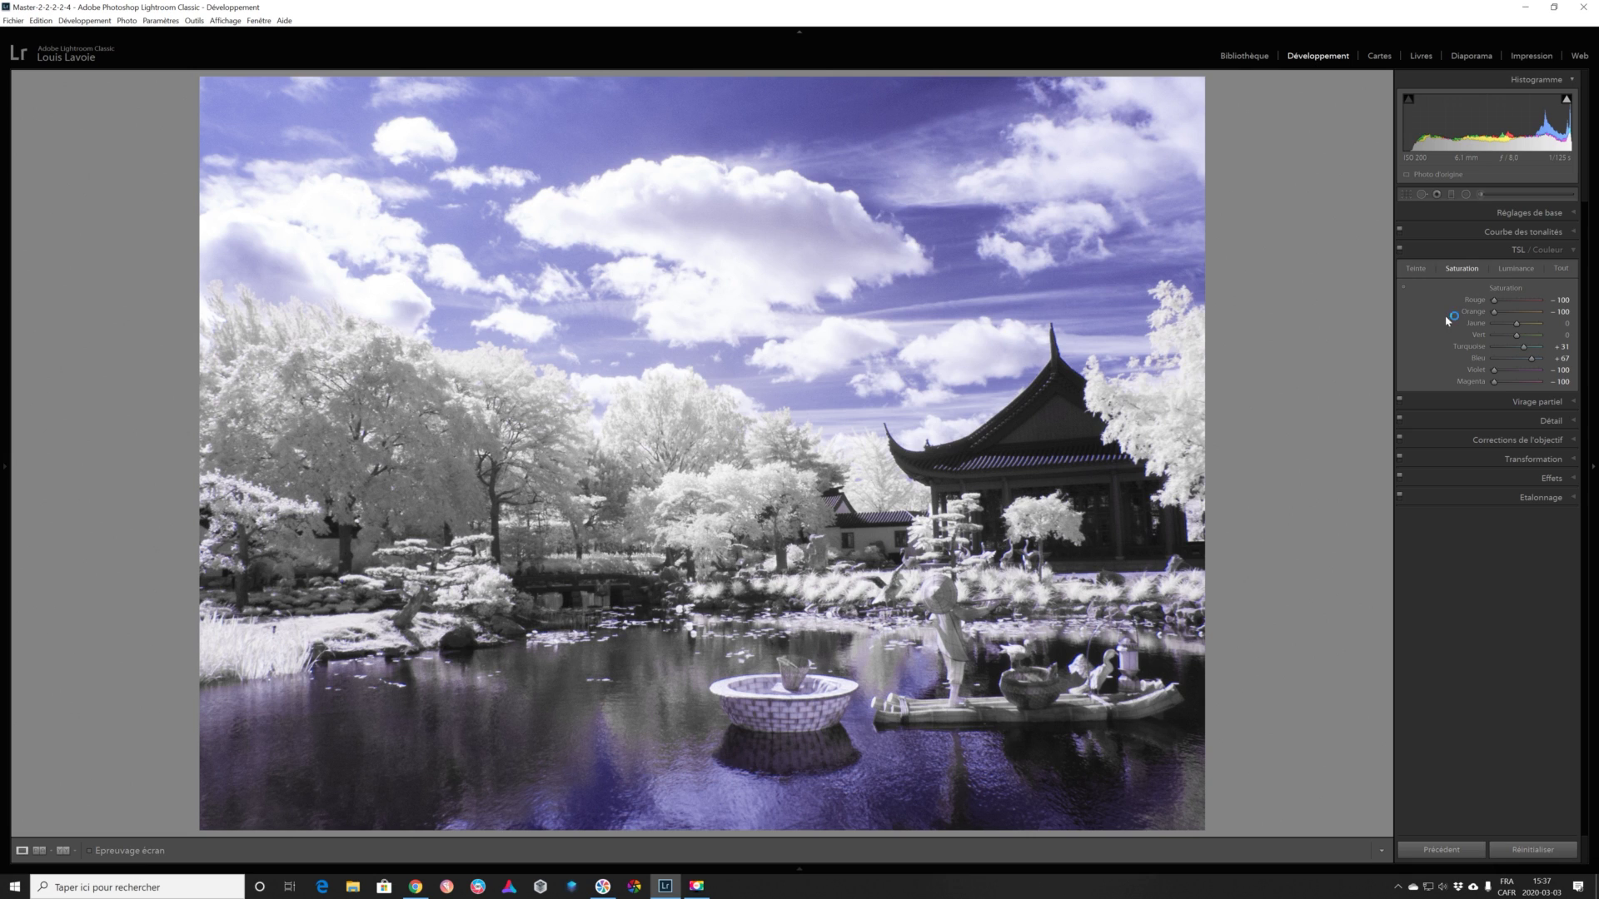
click(1516, 269)
mouse_move(1521, 359)
mouse_down()
mouse_move(1512, 348)
mouse_move(1510, 363)
mouse_up()
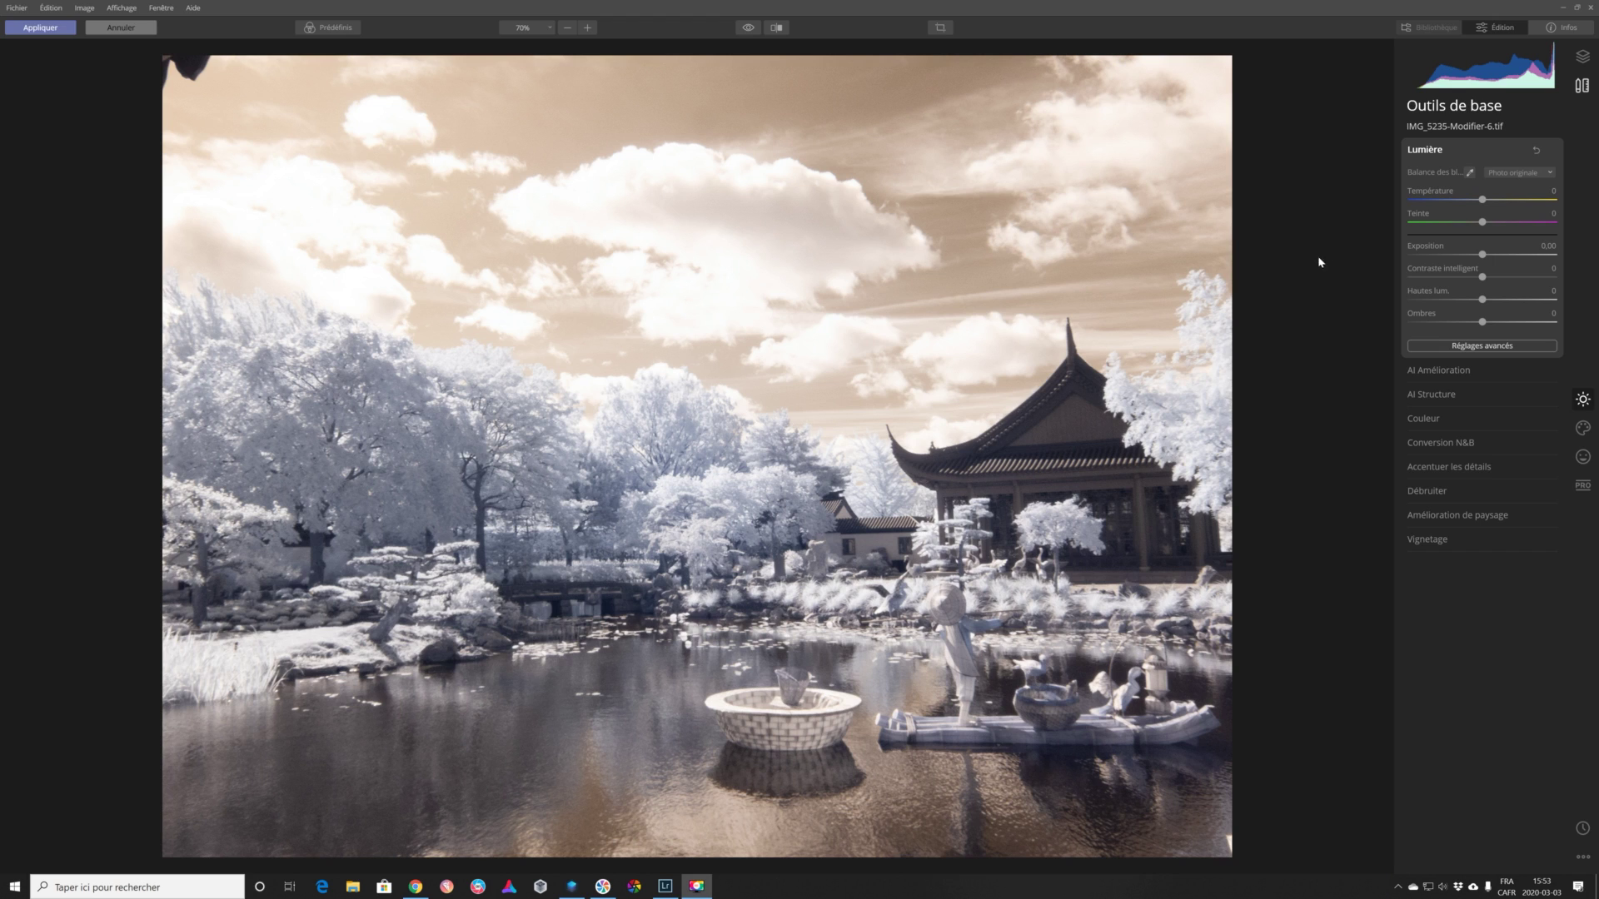
Step: In Luminar, set the original infrared photo's white balance by sampling a neutral target on the basin carried by the raft
click(1470, 173)
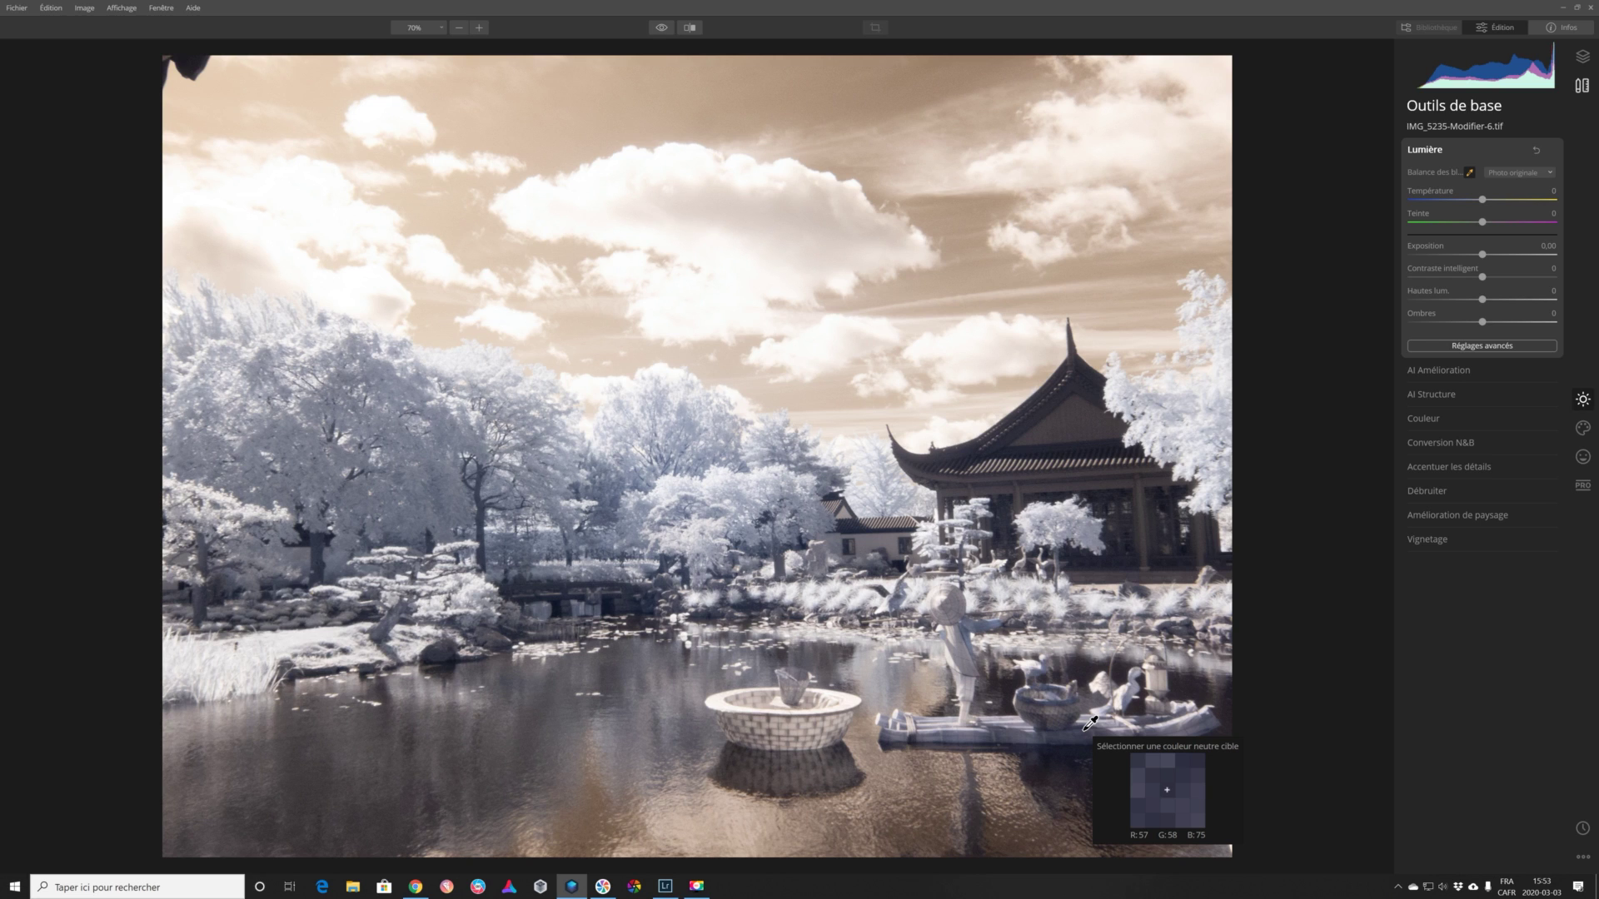
click(1034, 693)
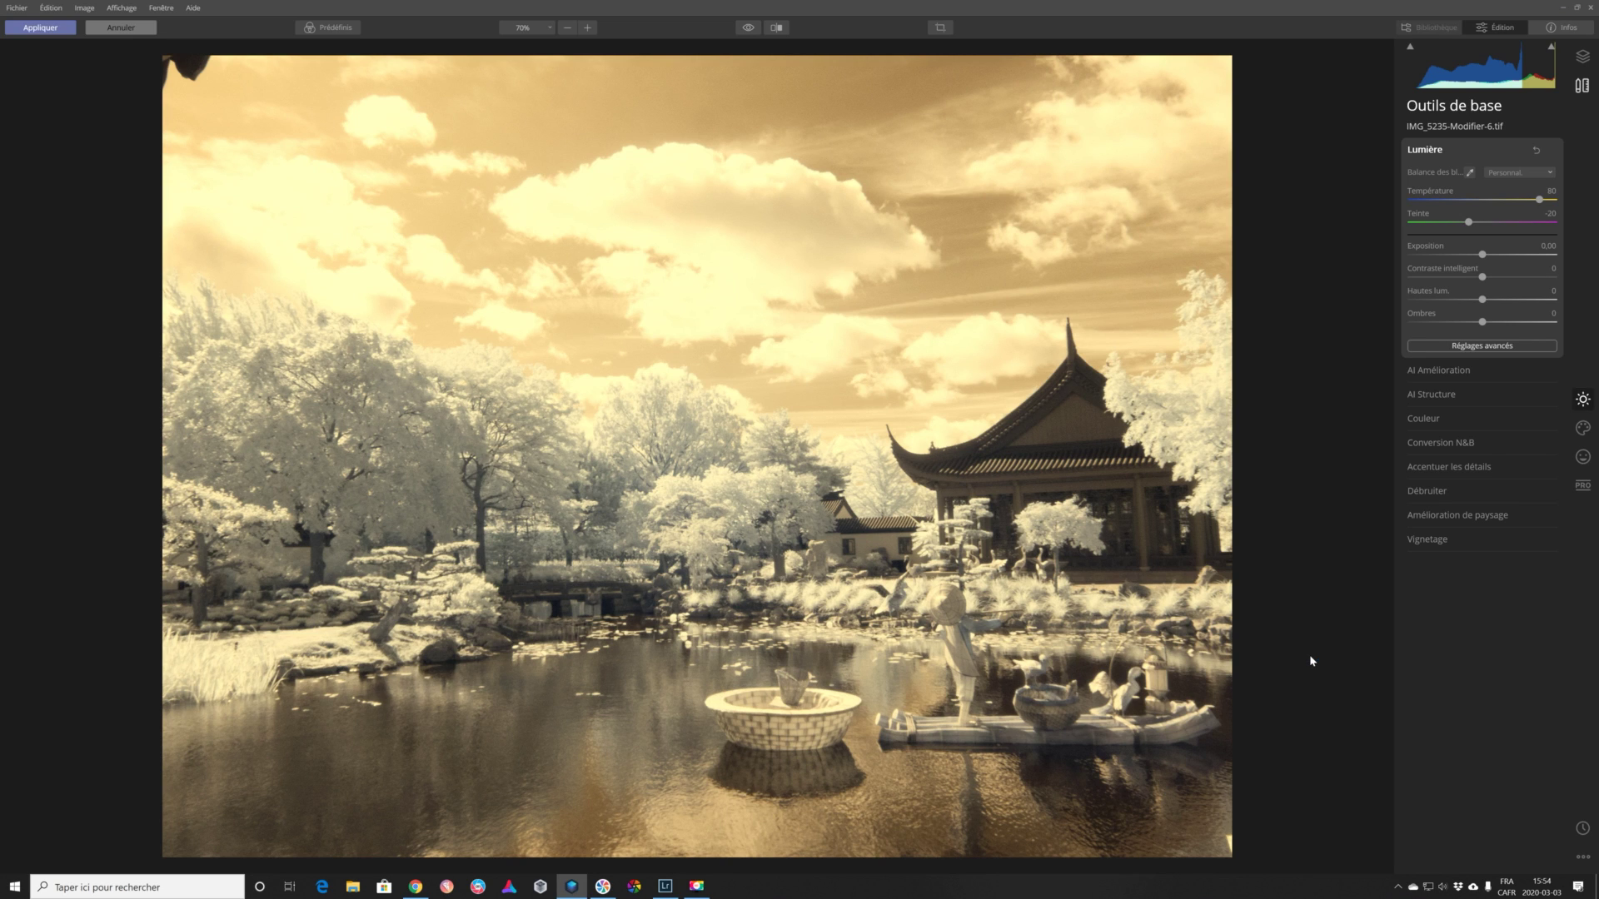
Step: Toggle the clipping warning and set the highlights to -19, the whites to -9 and the smart contrast to 15
key(ctrl+shift+j)
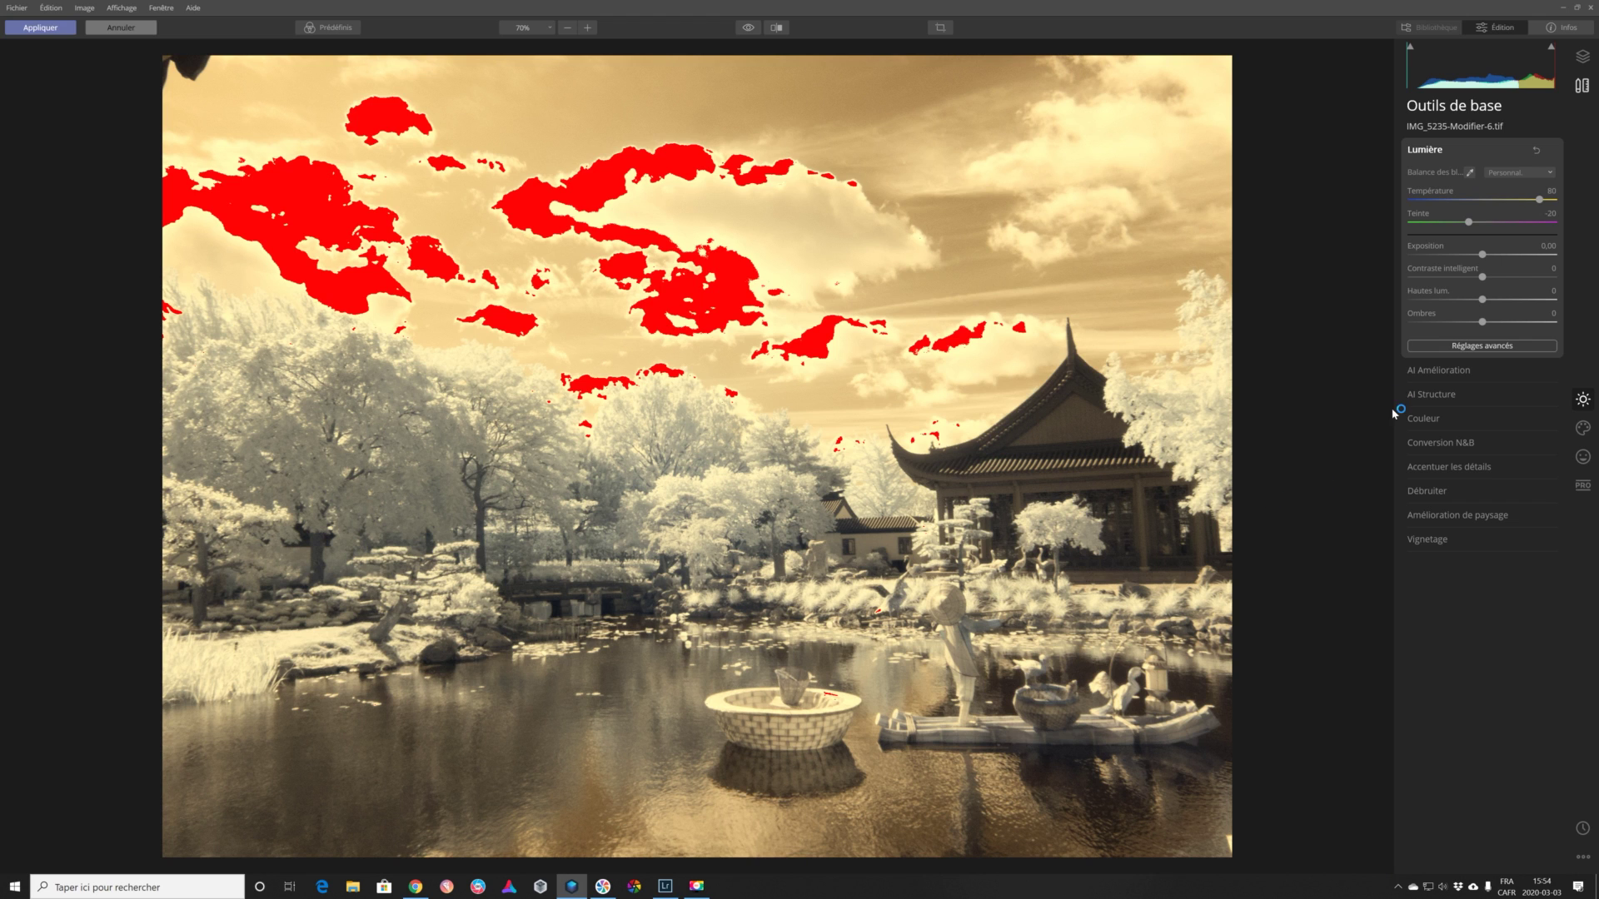
drag(1483, 300, 1469, 301)
click(1490, 346)
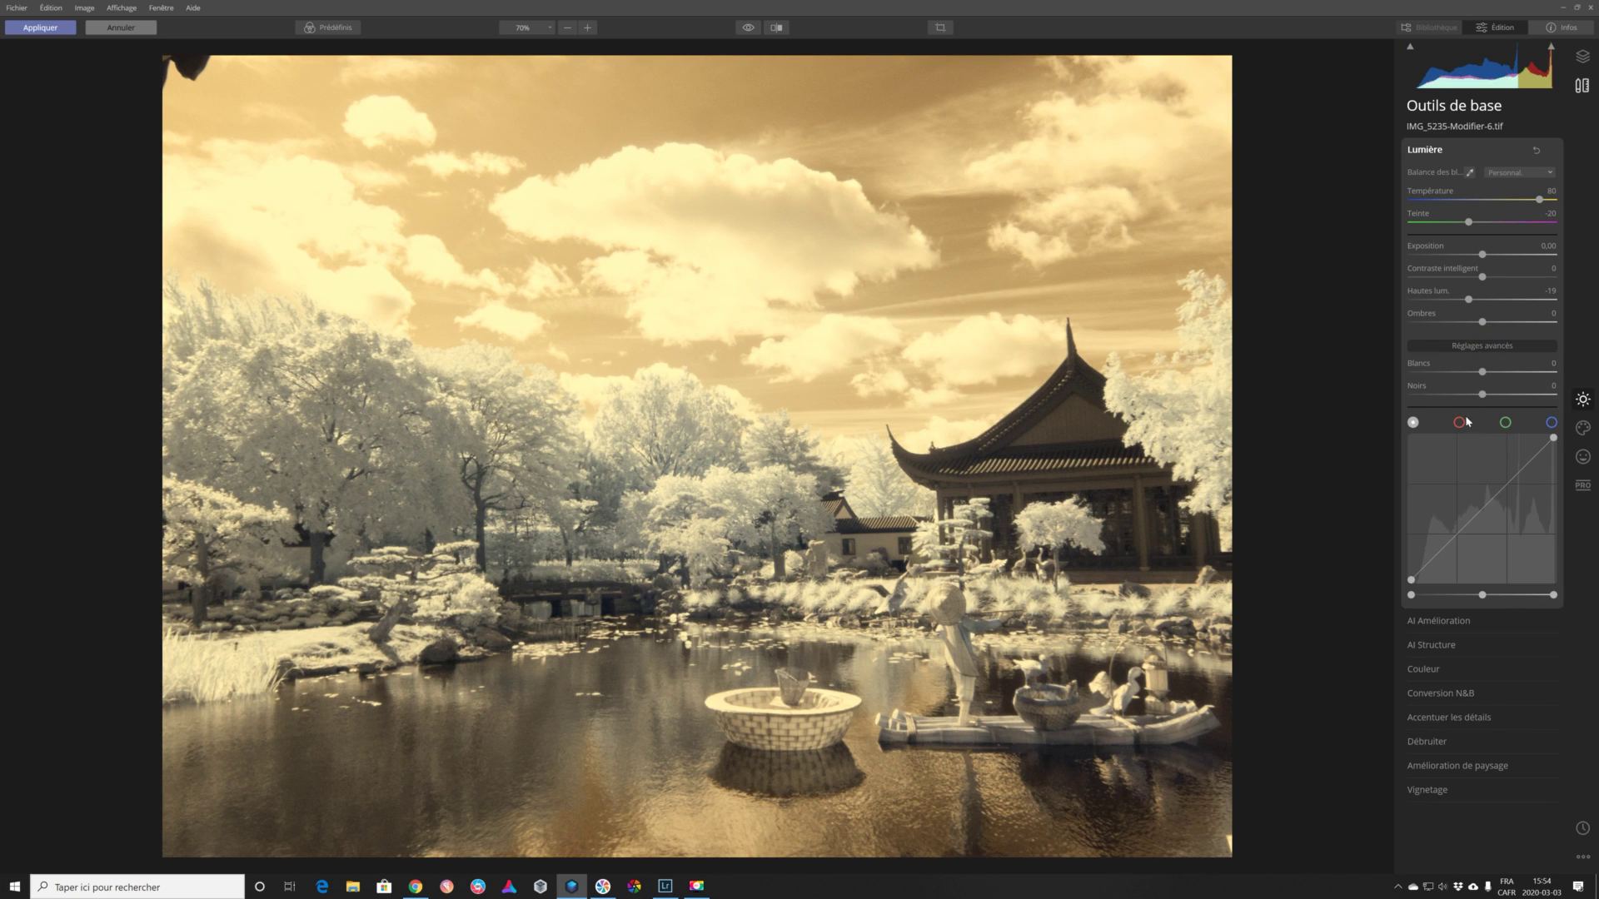
drag(1482, 372, 1475, 374)
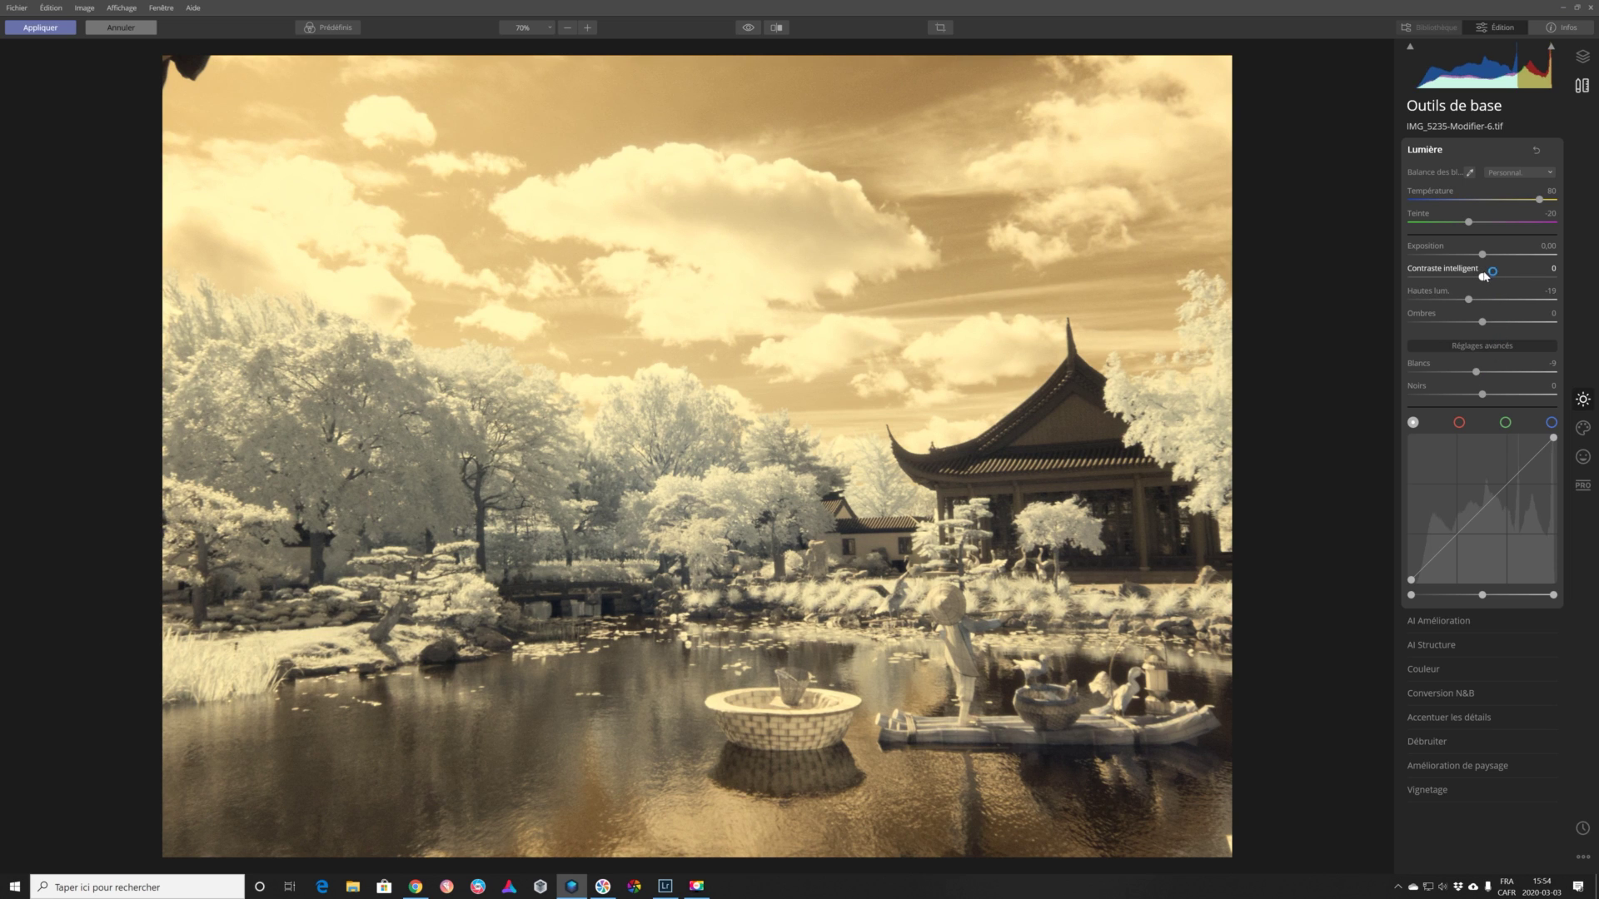
drag(1479, 275, 1491, 274)
Step: Shape the tone curve into a gentle S by raising the light tones and lowering the dark tones
click(1515, 479)
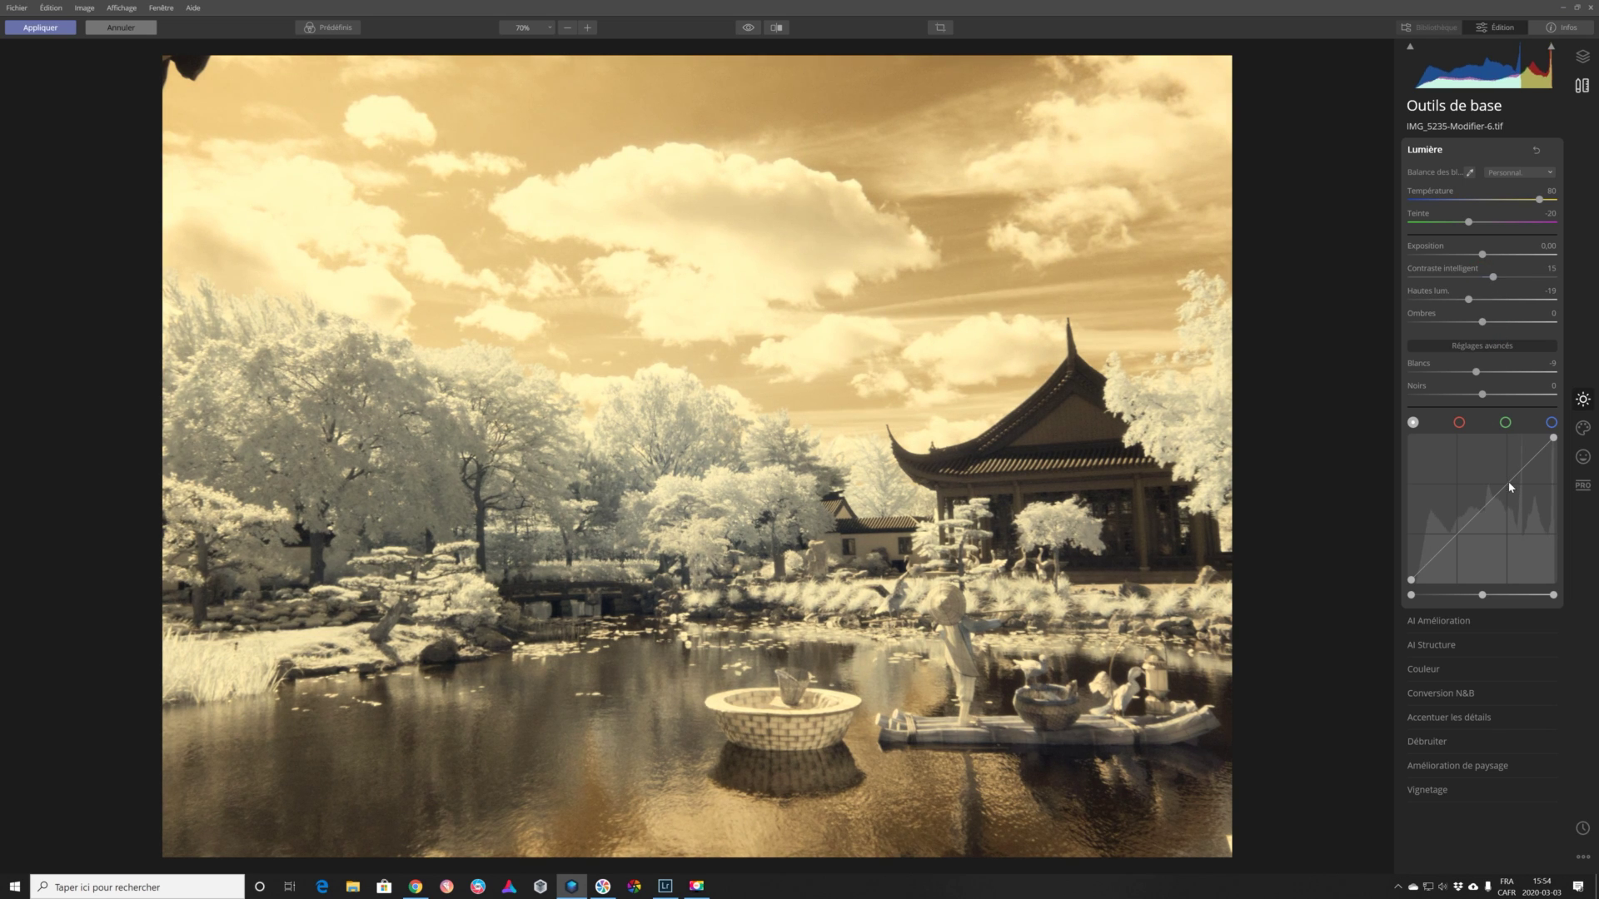
drag(1509, 482, 1499, 477)
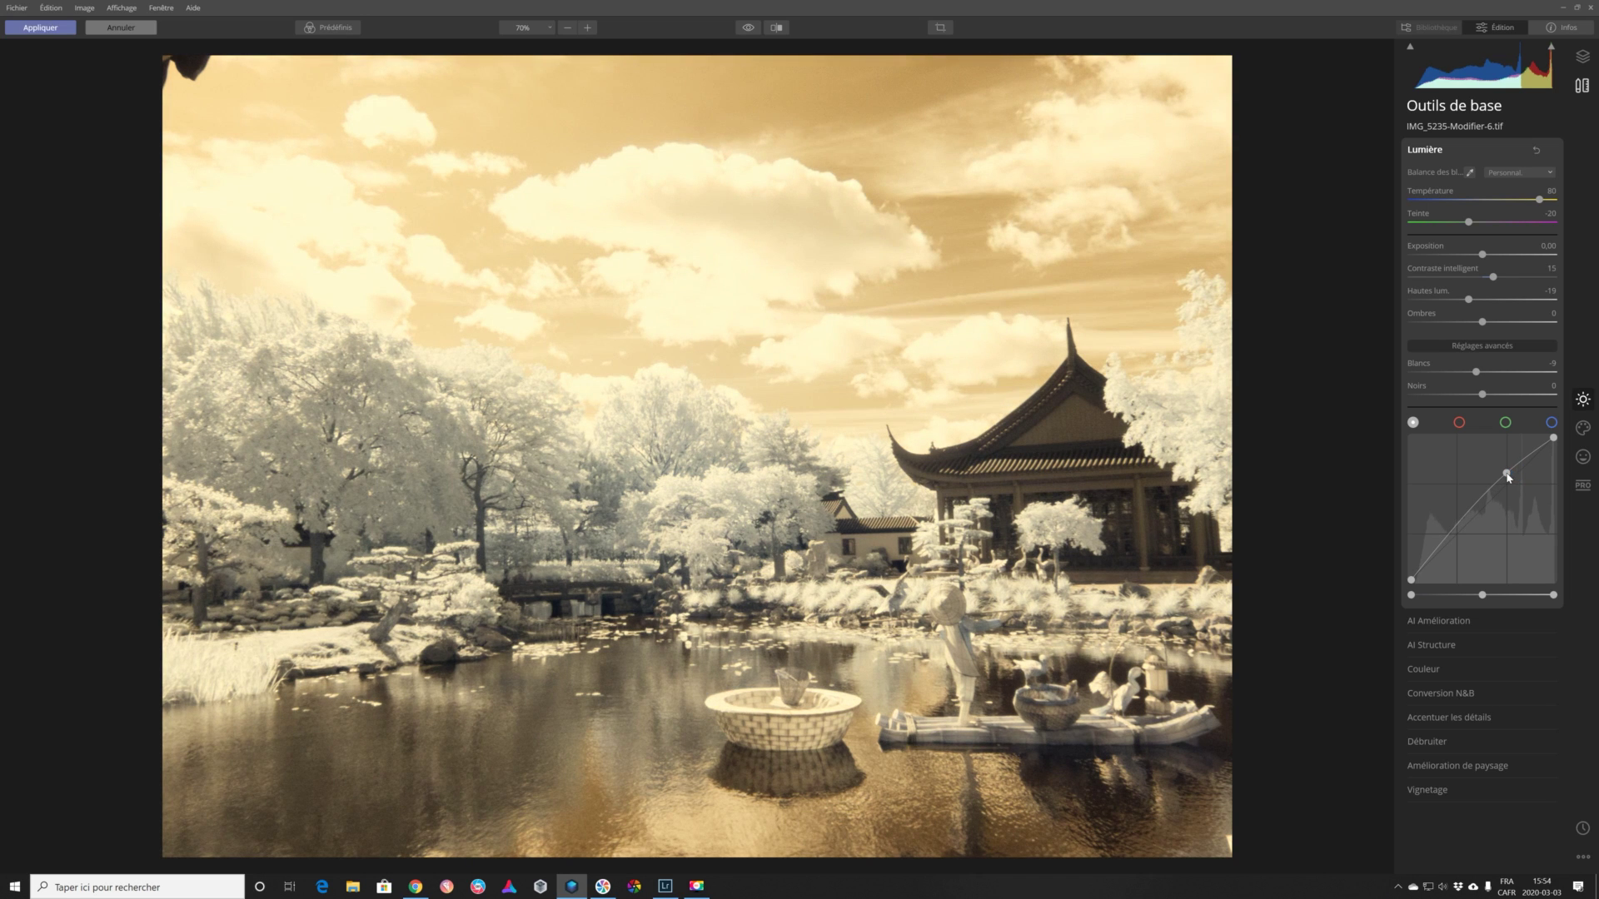
drag(1453, 532, 1458, 548)
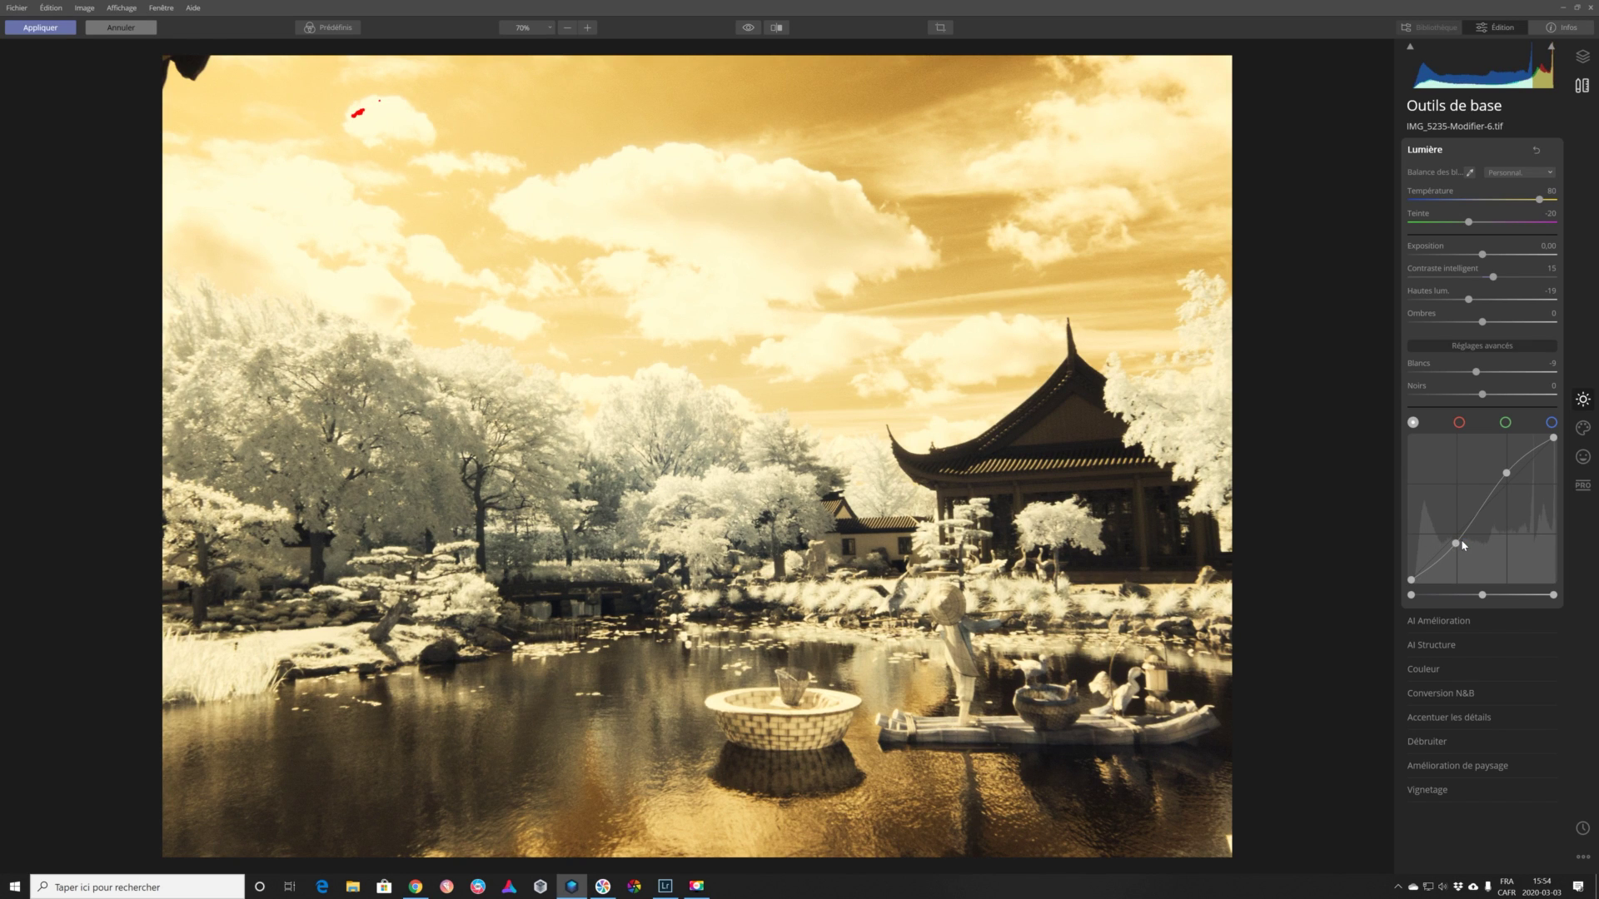
Step: Raise AI Accent slightly and set the AI Structure amount to 10
click(1499, 623)
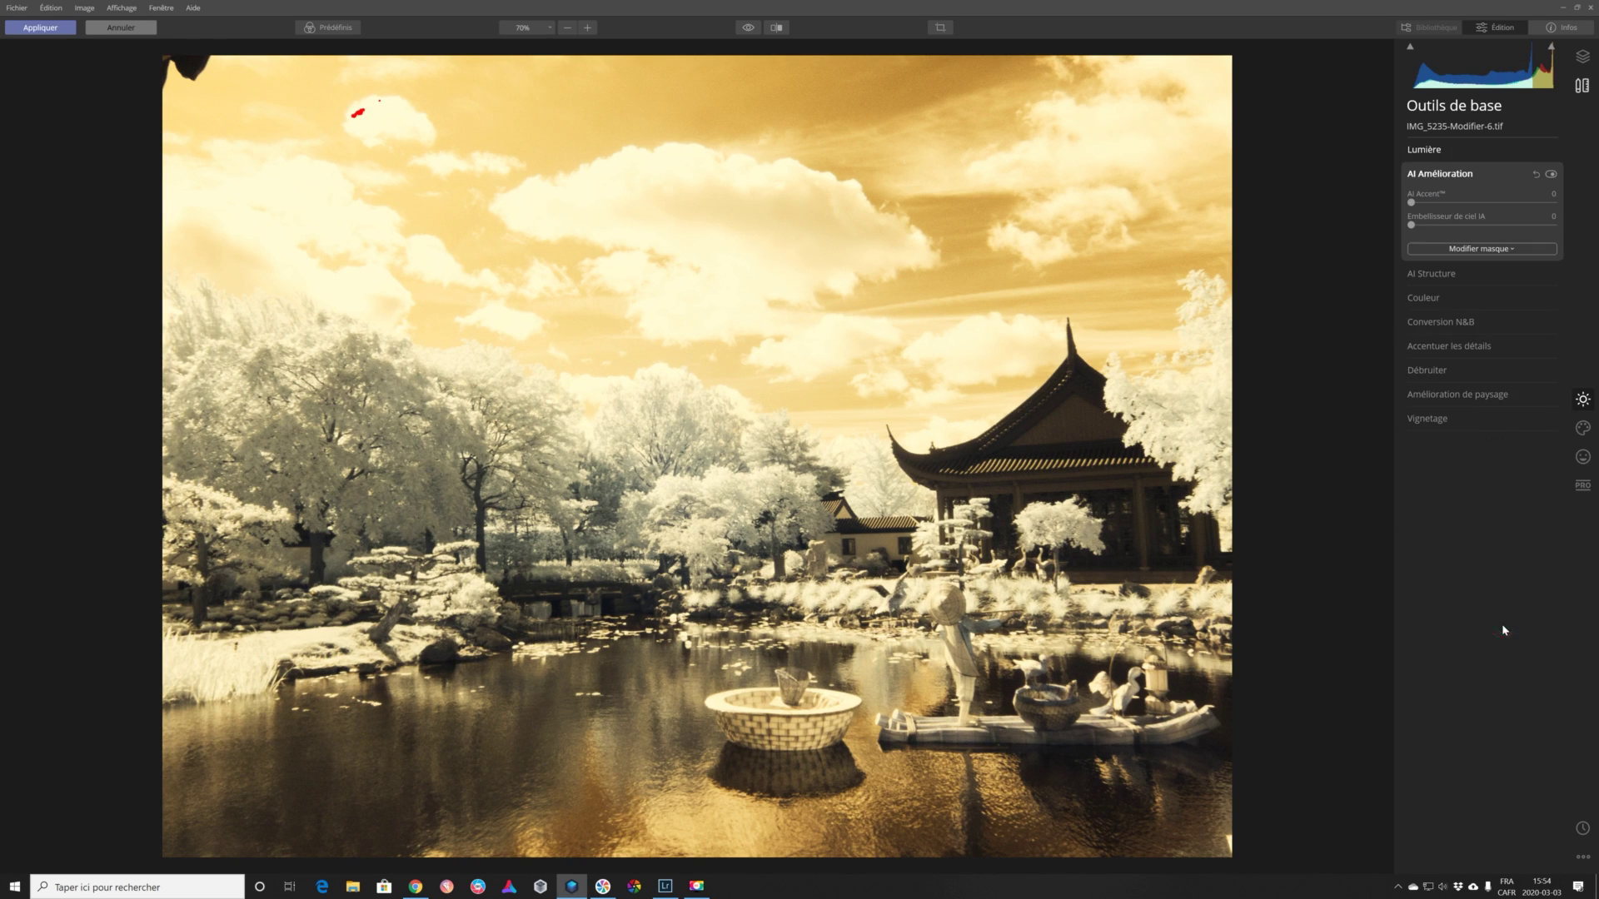
drag(1405, 197, 1426, 204)
key(j)
click(1483, 248)
click(1492, 273)
drag(1483, 229, 1490, 230)
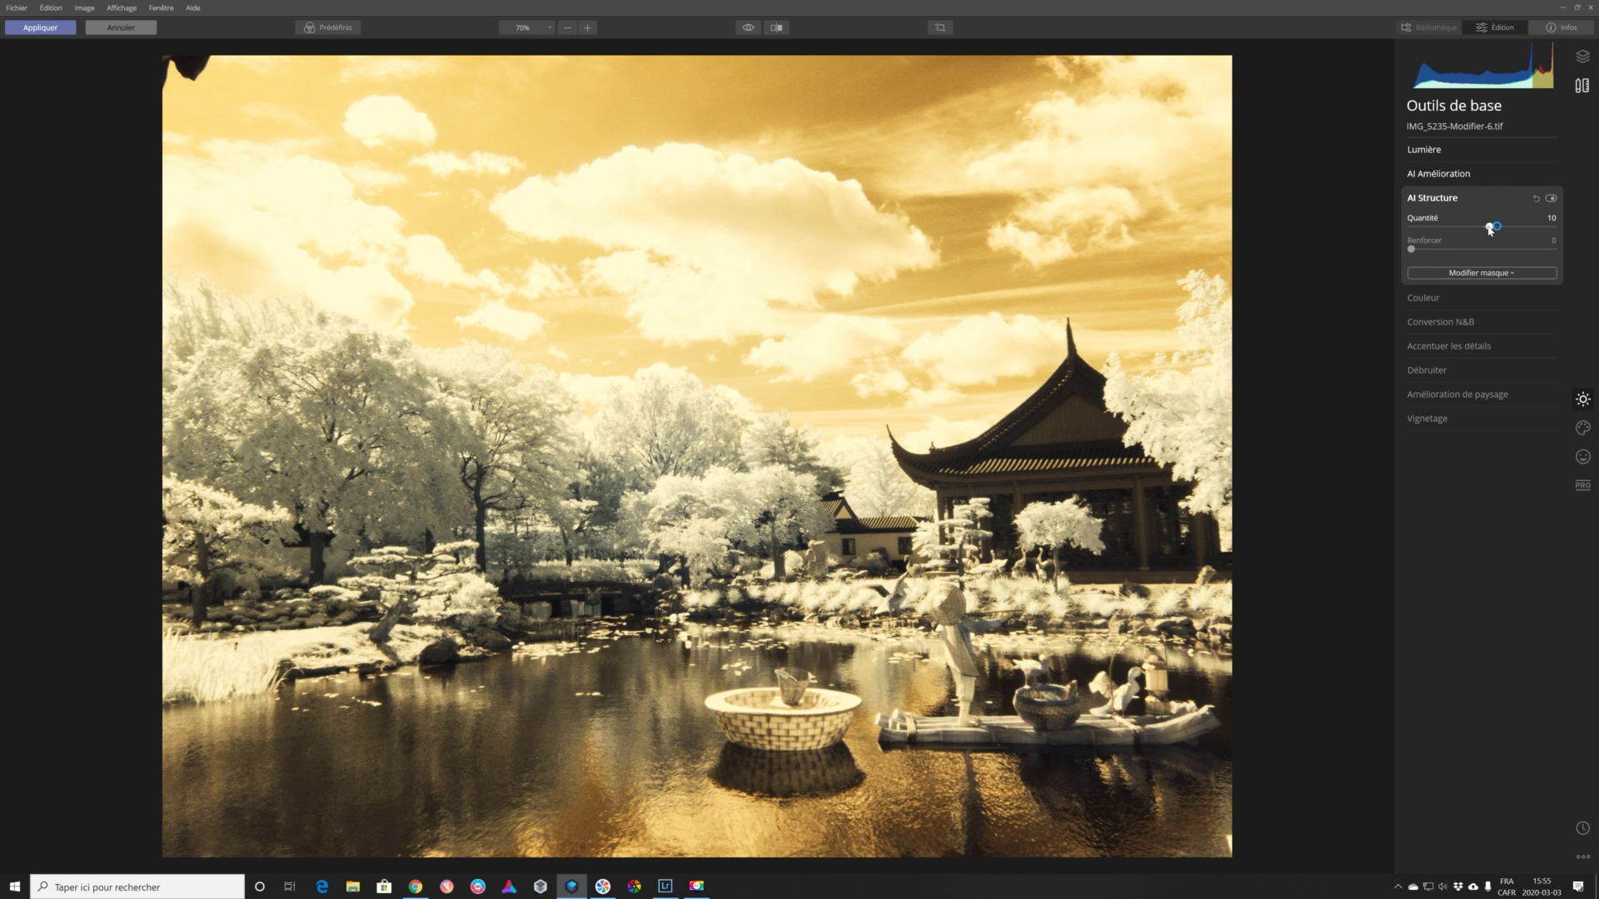
Step: Set the saturation of the yellow tones to -100 and their luminance to -29
click(1561, 299)
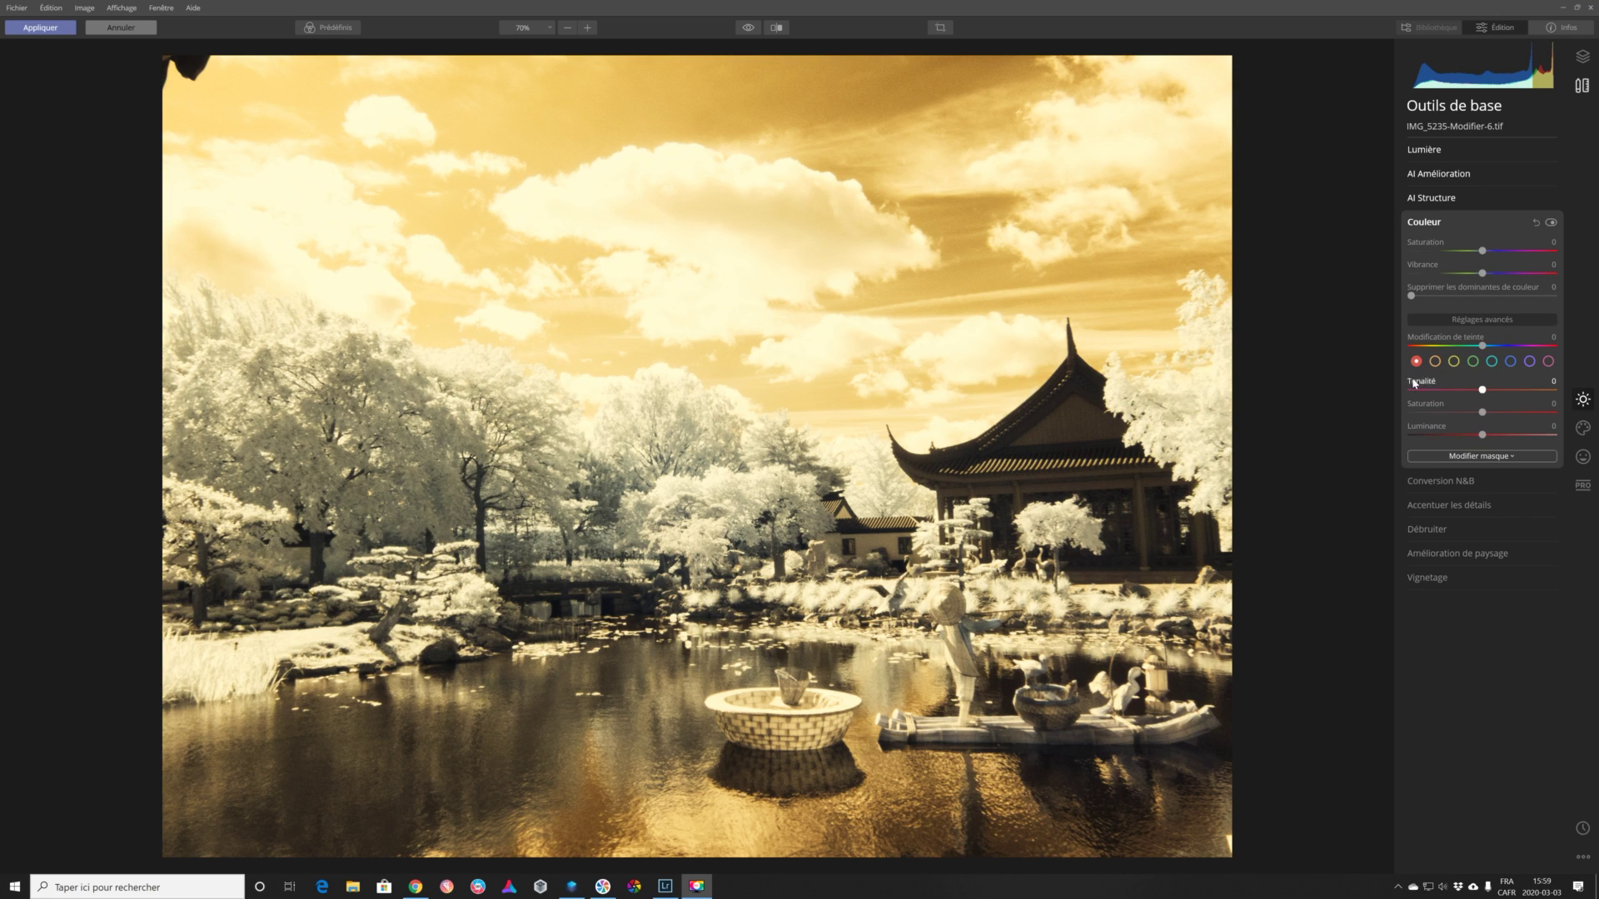
click(1453, 360)
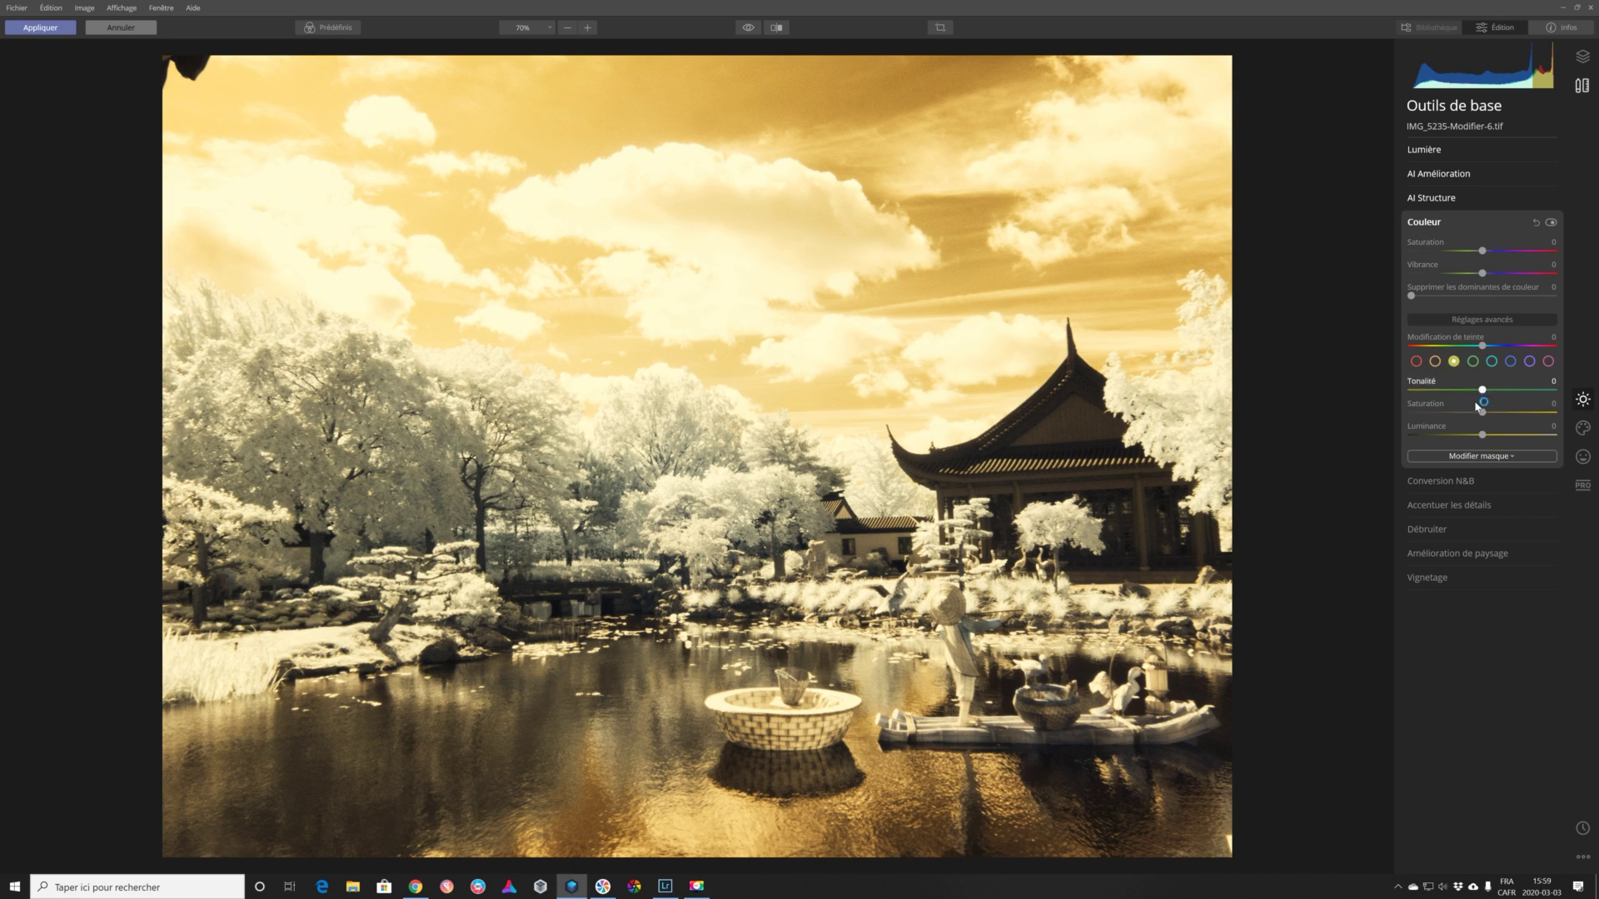
drag(1482, 414, 1410, 413)
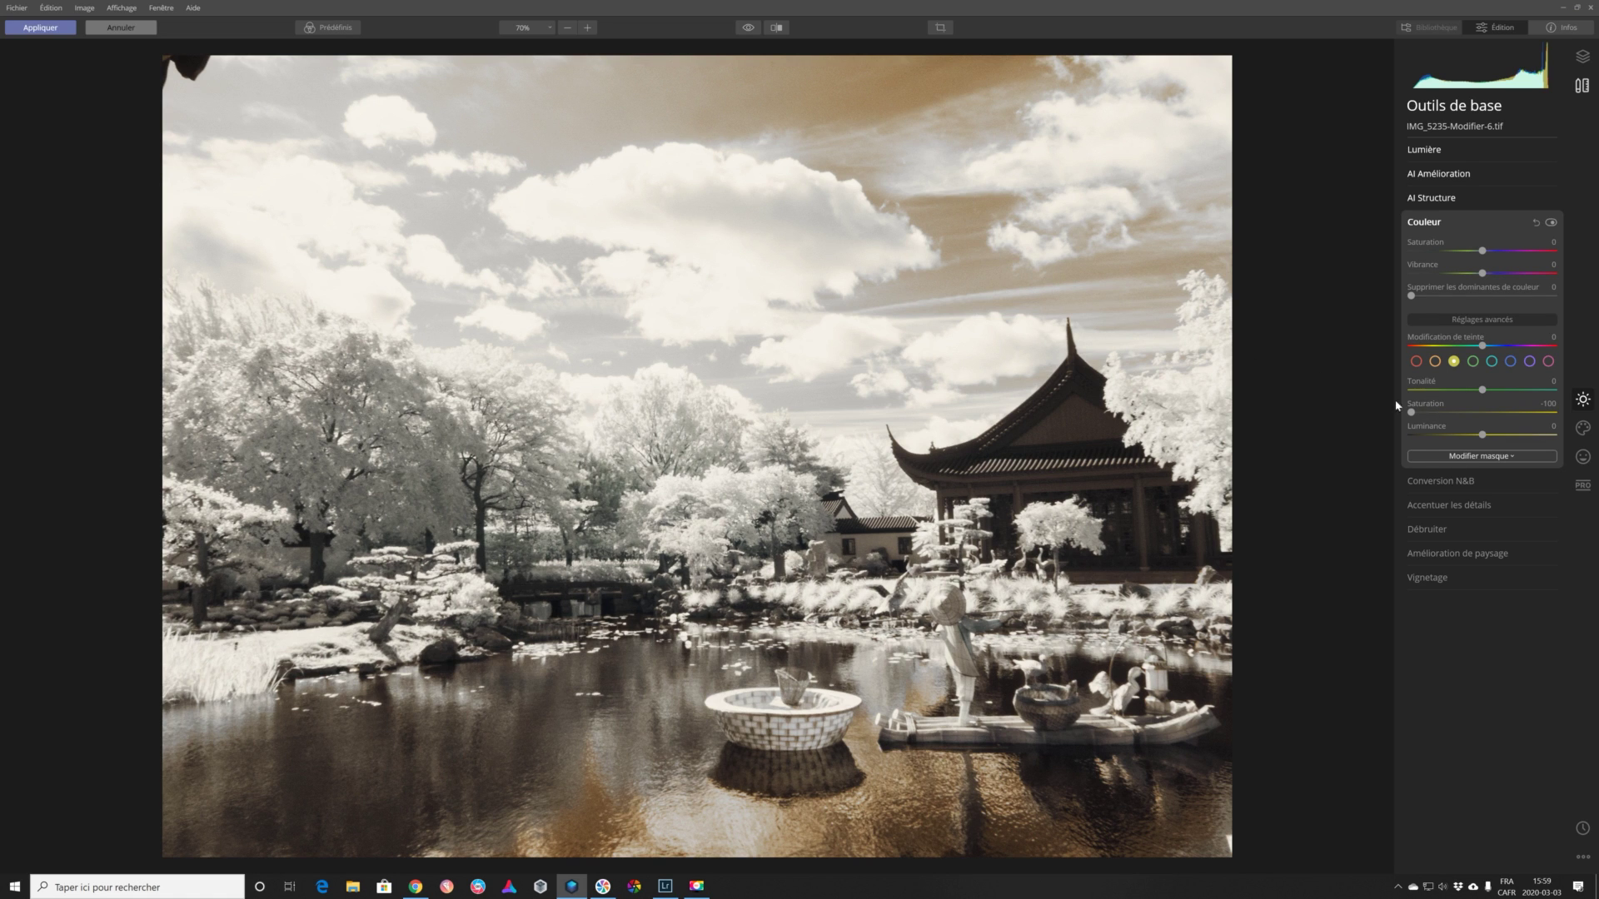
drag(1482, 436, 1461, 439)
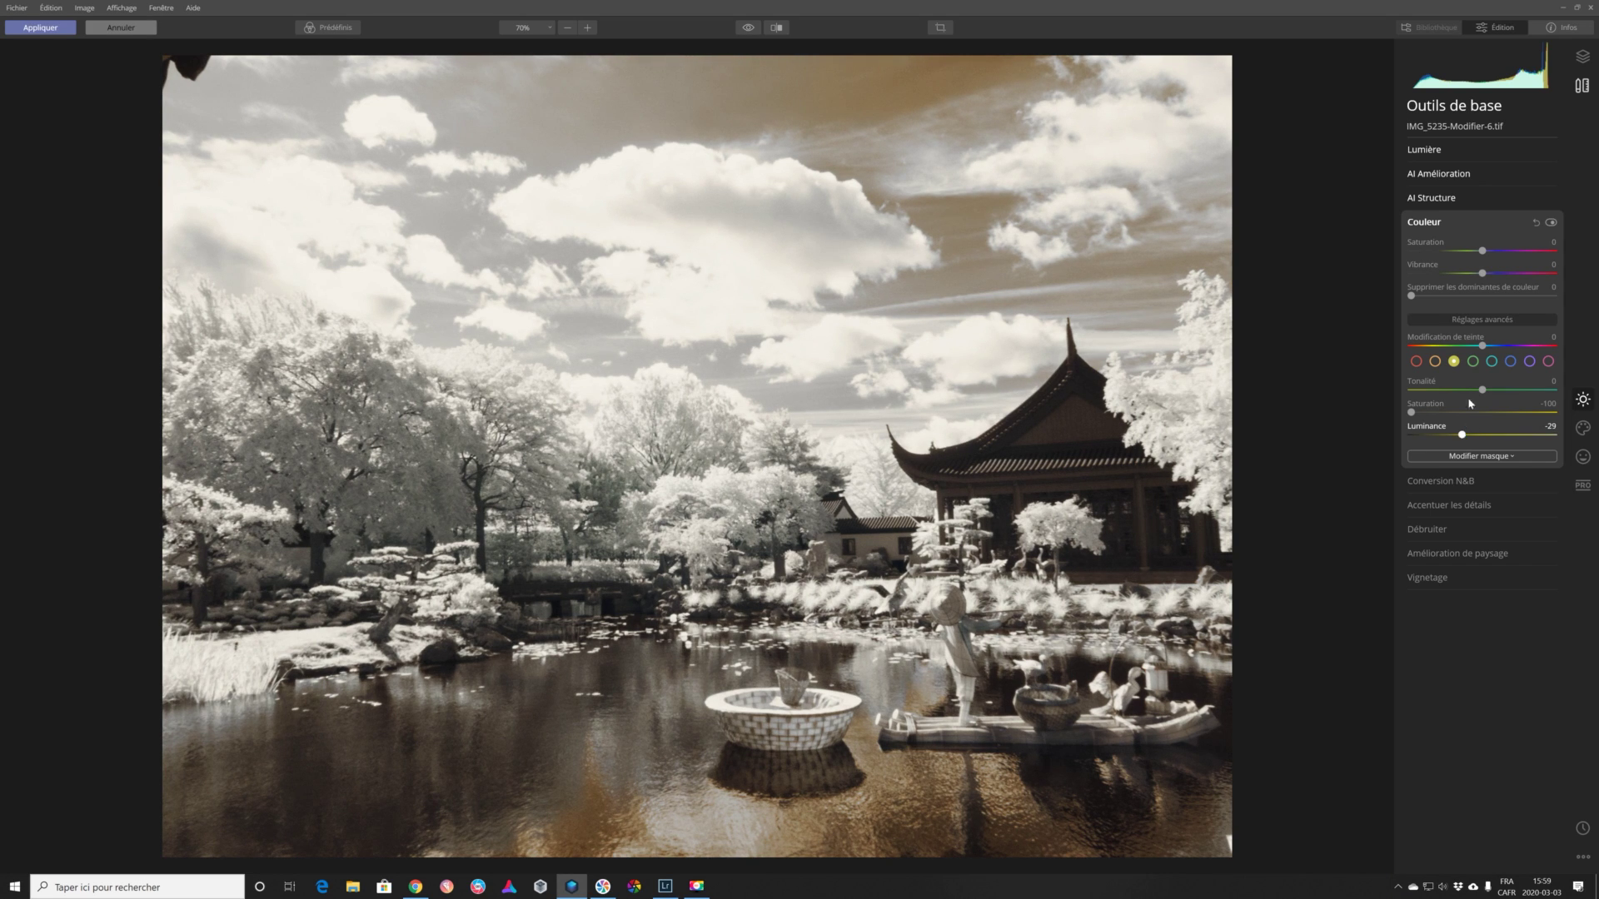
Step: Set the saturation of the orange tones to -100 and lower their luminance
click(1435, 363)
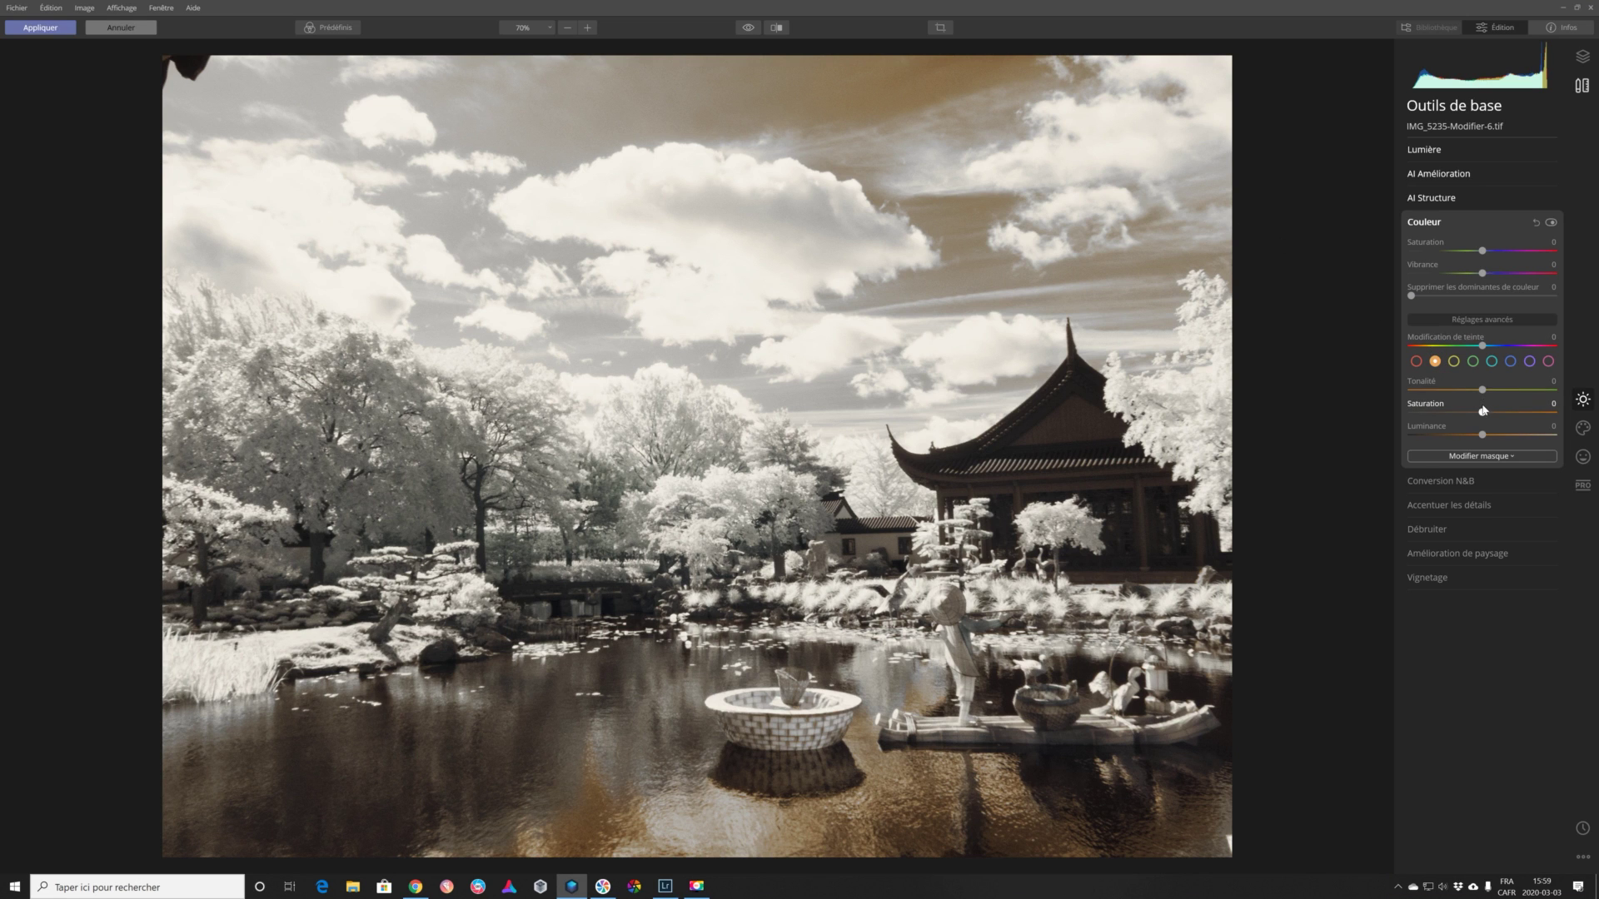
drag(1481, 412, 1376, 416)
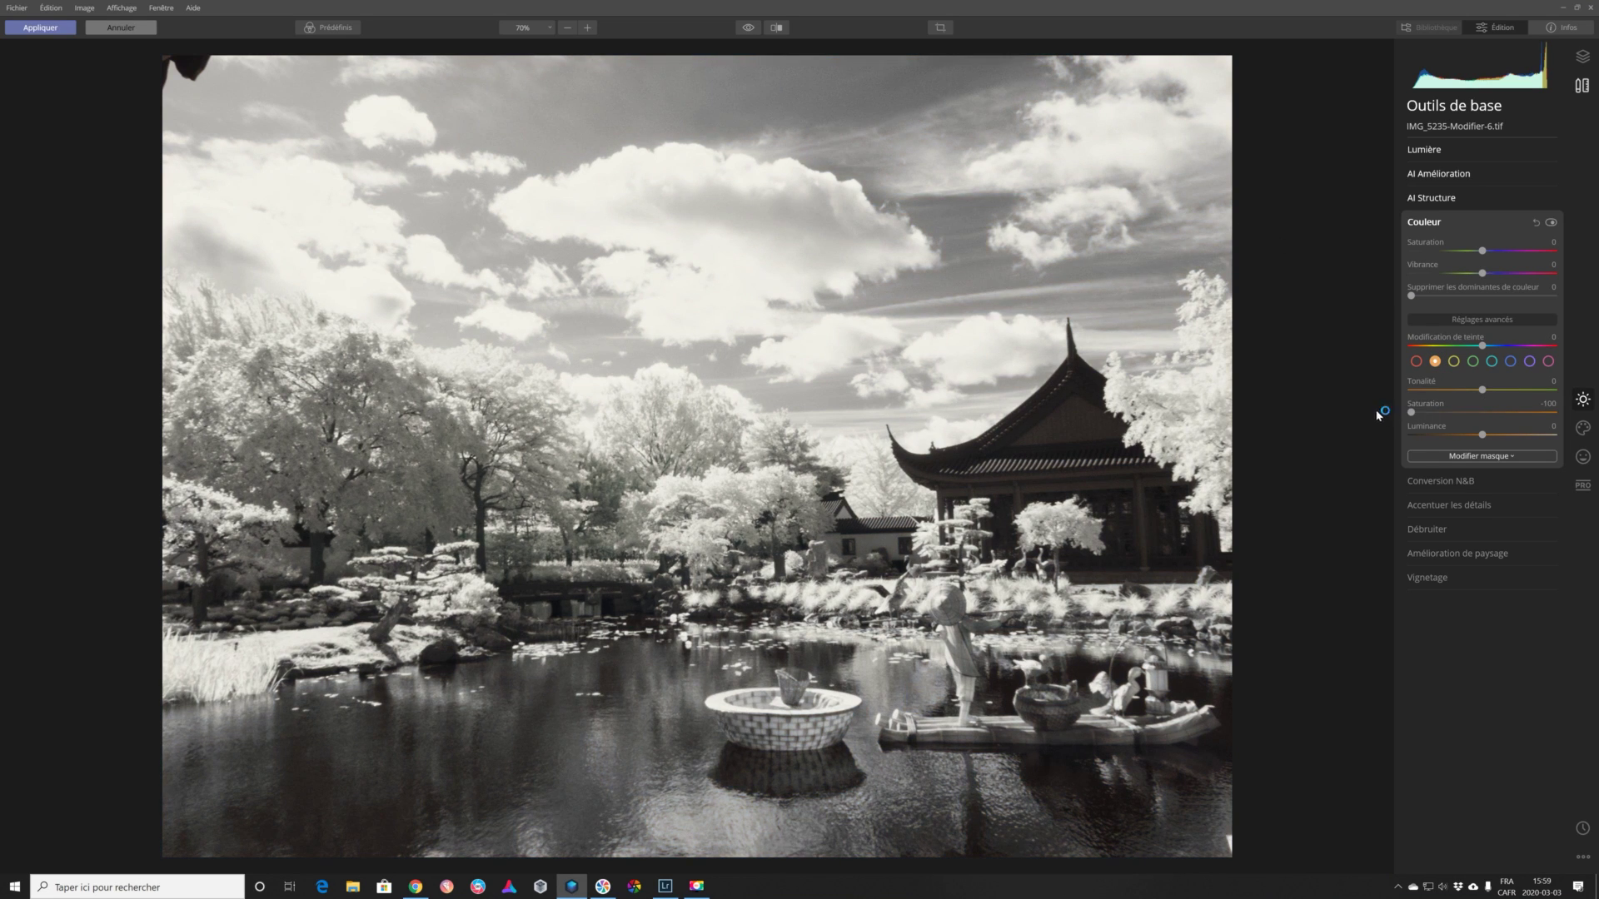
drag(1483, 439, 1465, 442)
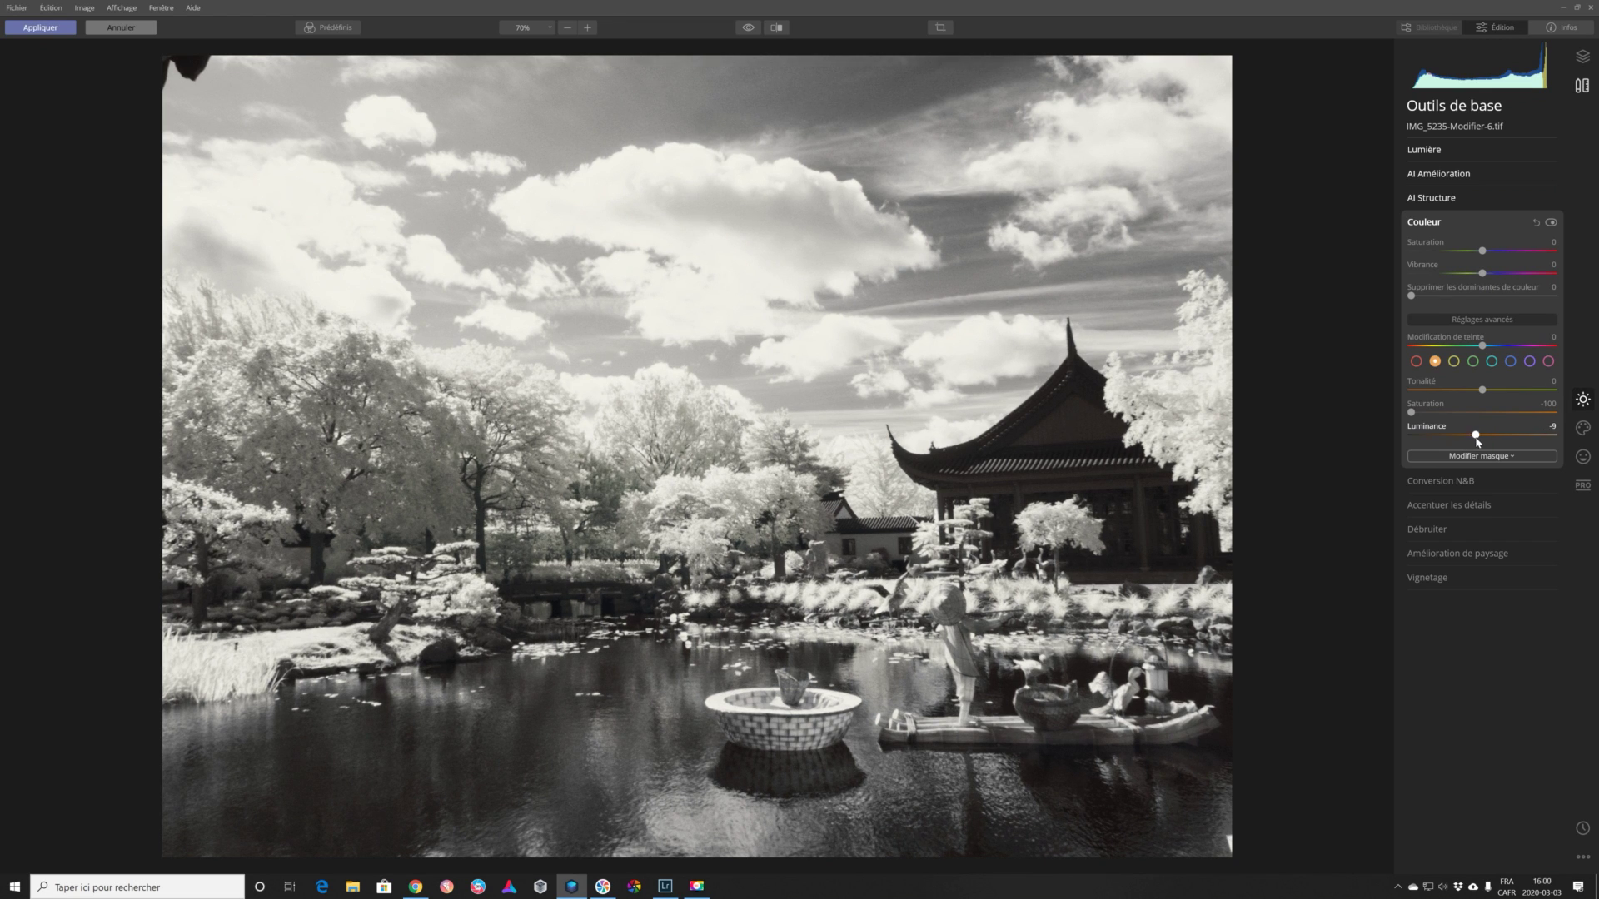
drag(1466, 437, 1468, 442)
Step: Try reducing the red saturation, reset it, and set the saturation of the violet tones to -100
click(1415, 361)
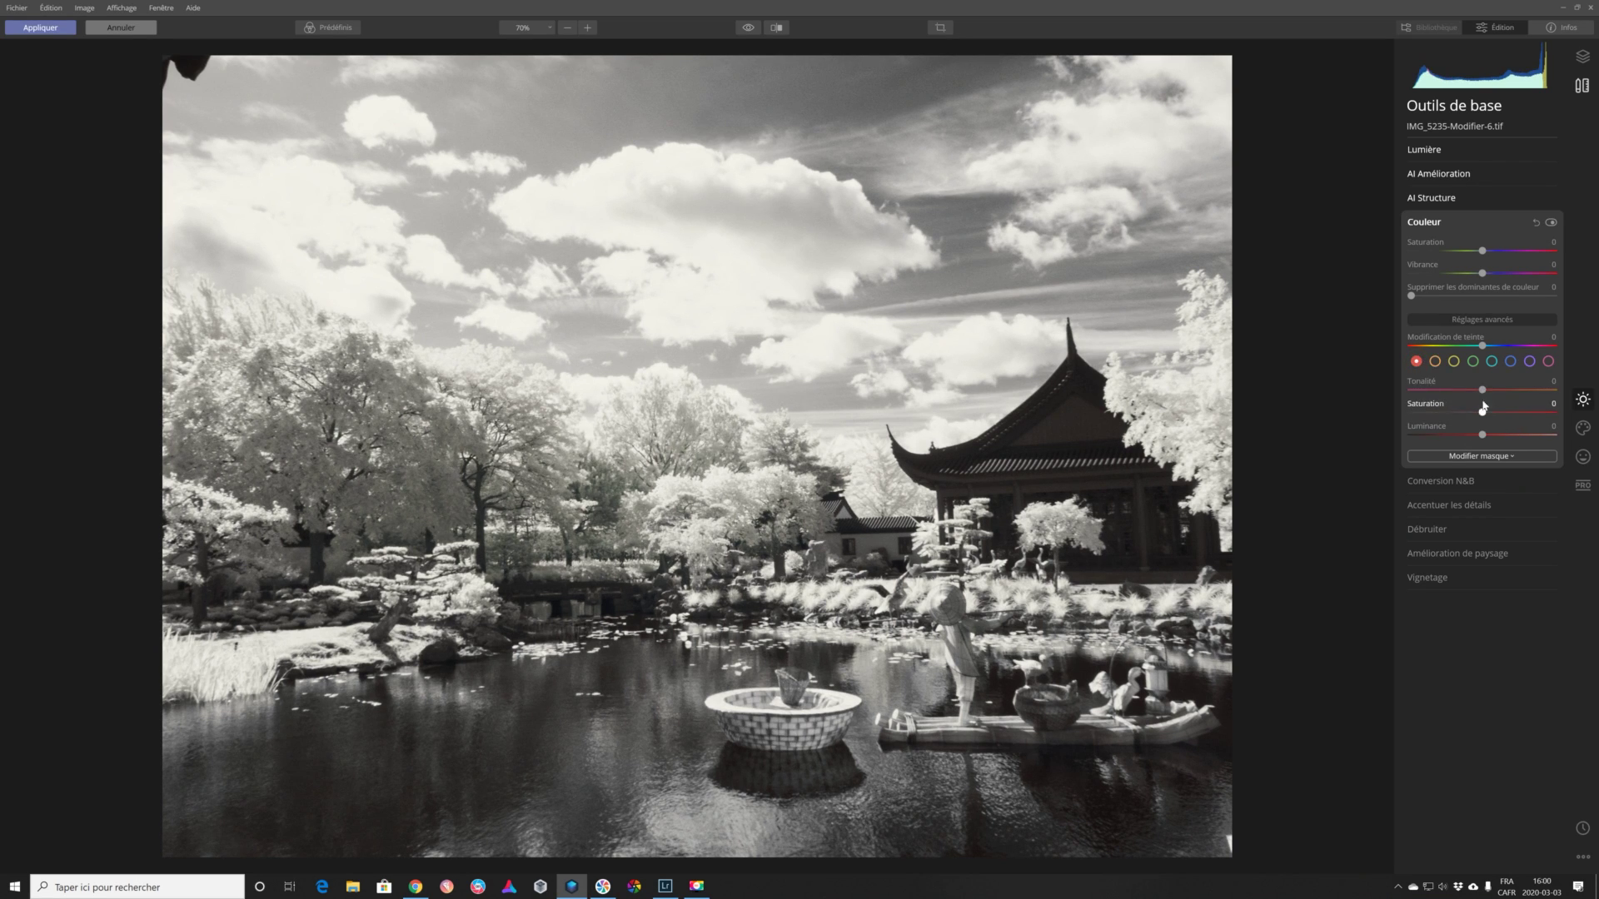
mouse_move(1482, 412)
mouse_down()
mouse_move(1433, 412)
mouse_move(1456, 419)
mouse_up()
double_click(1434, 408)
click(1529, 361)
drag(1484, 415, 1412, 417)
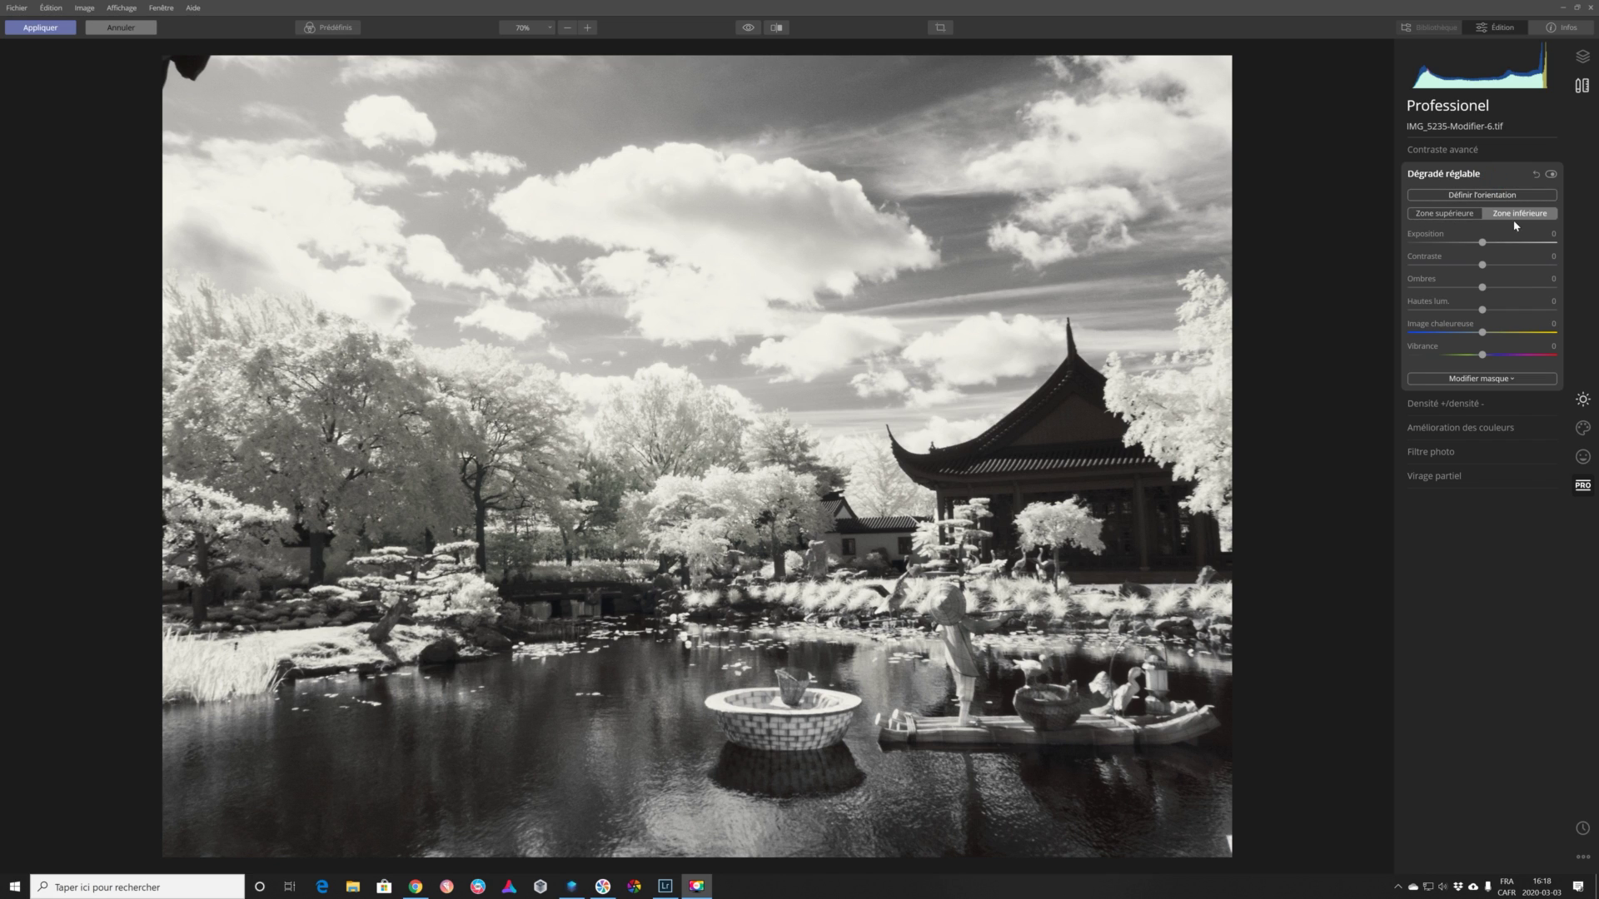
Step: For the adjustable gradient's upper zone, place a gradient mask ending around the treetops and set the warmth to -100
click(1445, 215)
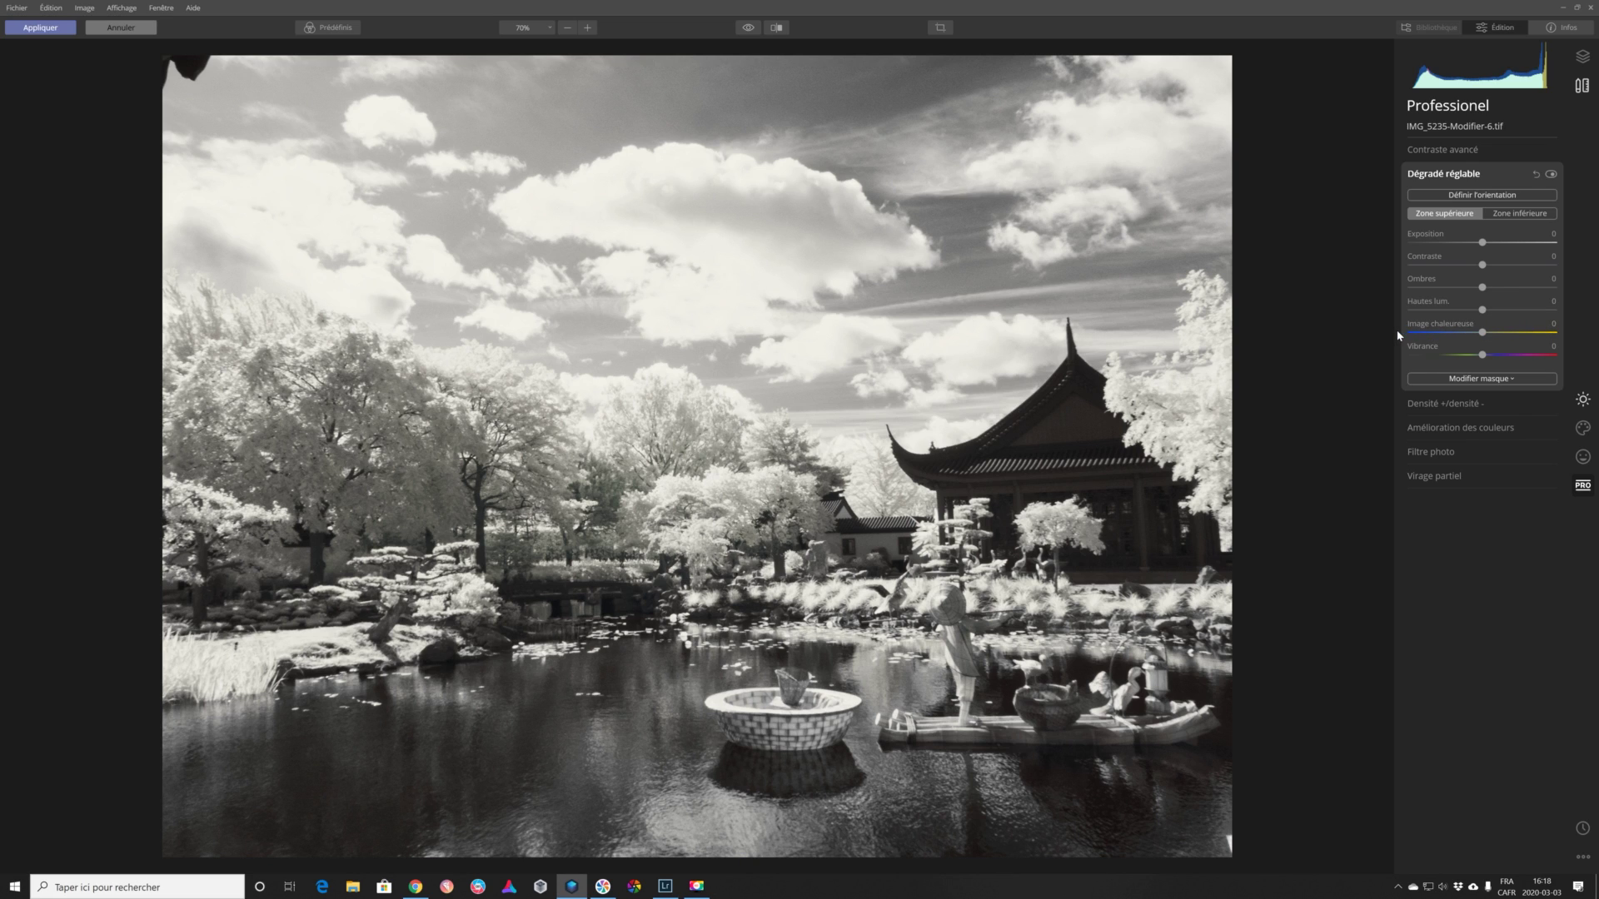
click(1480, 381)
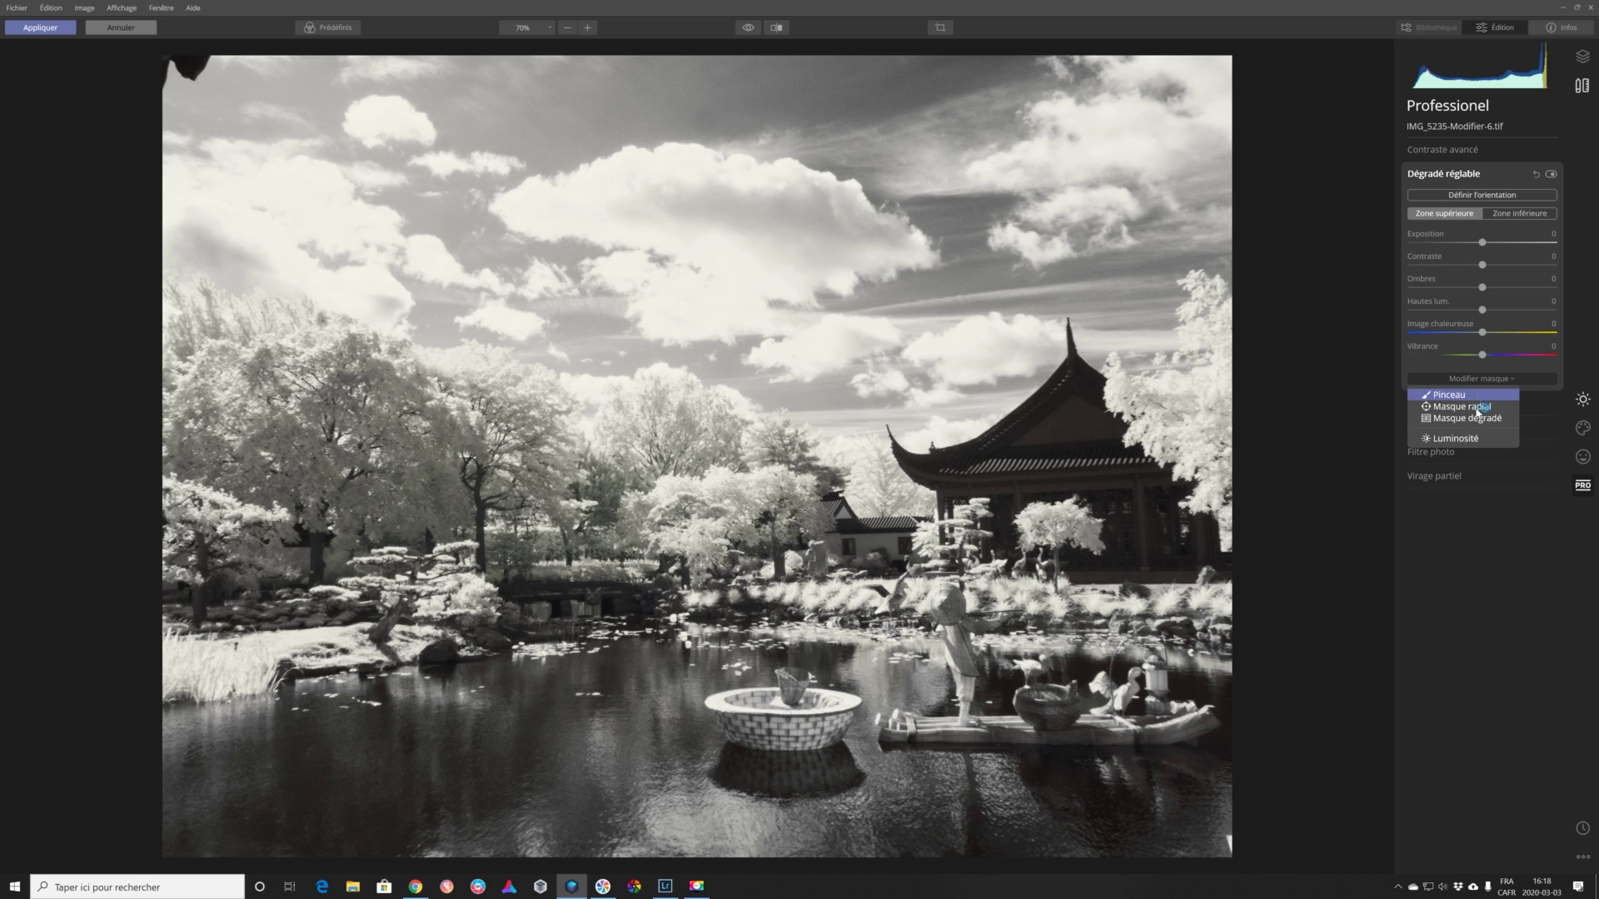
click(1480, 419)
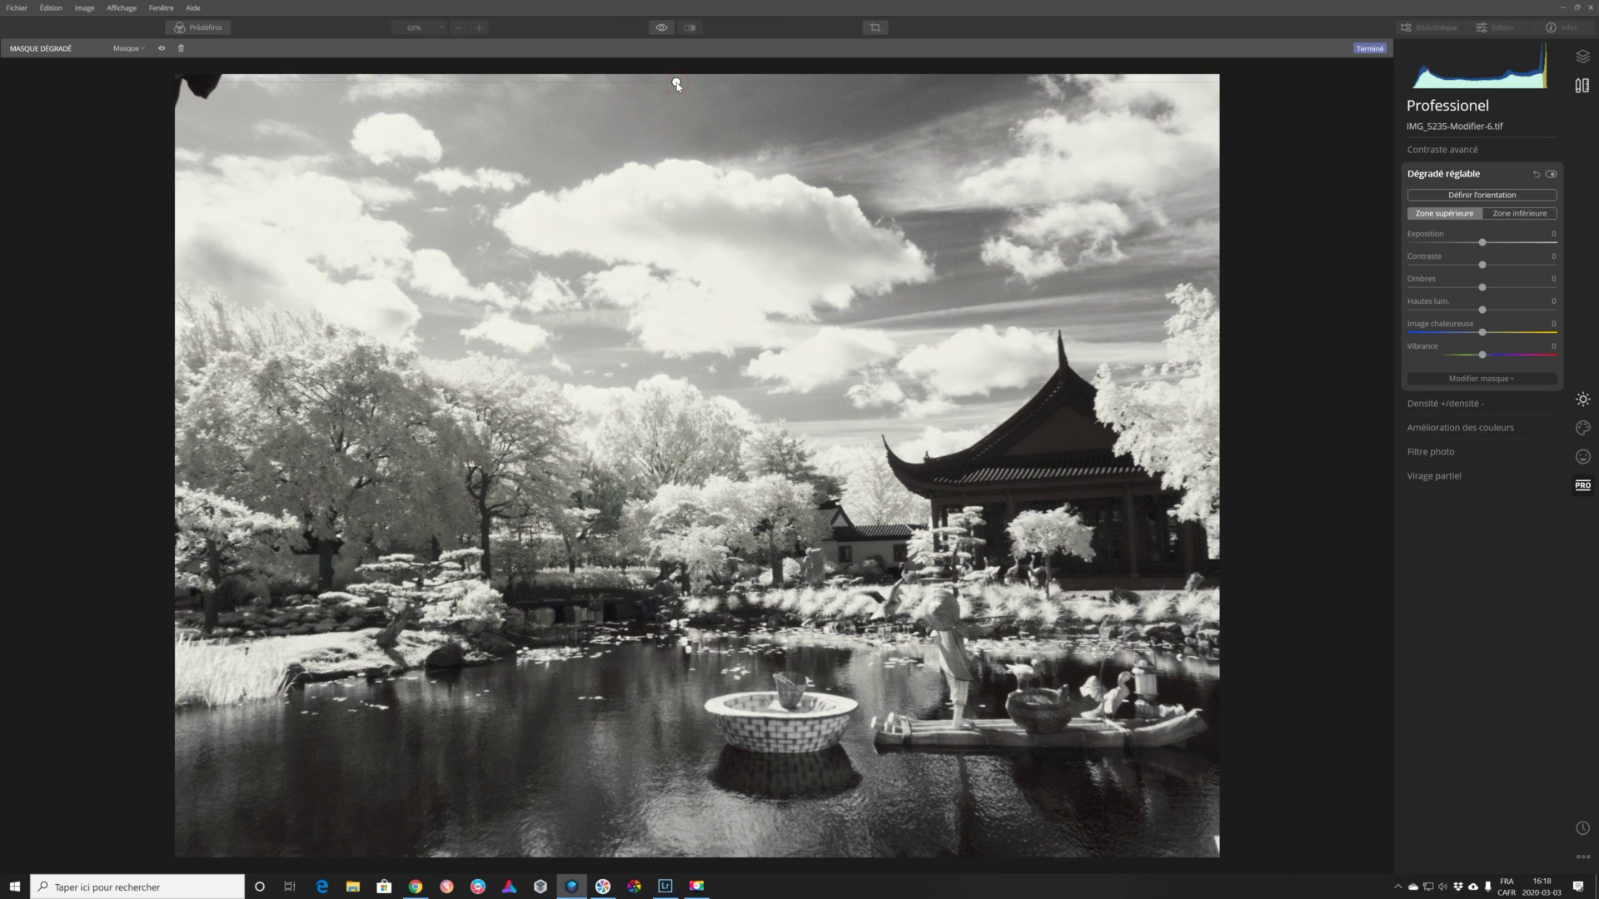
drag(664, 323, 666, 434)
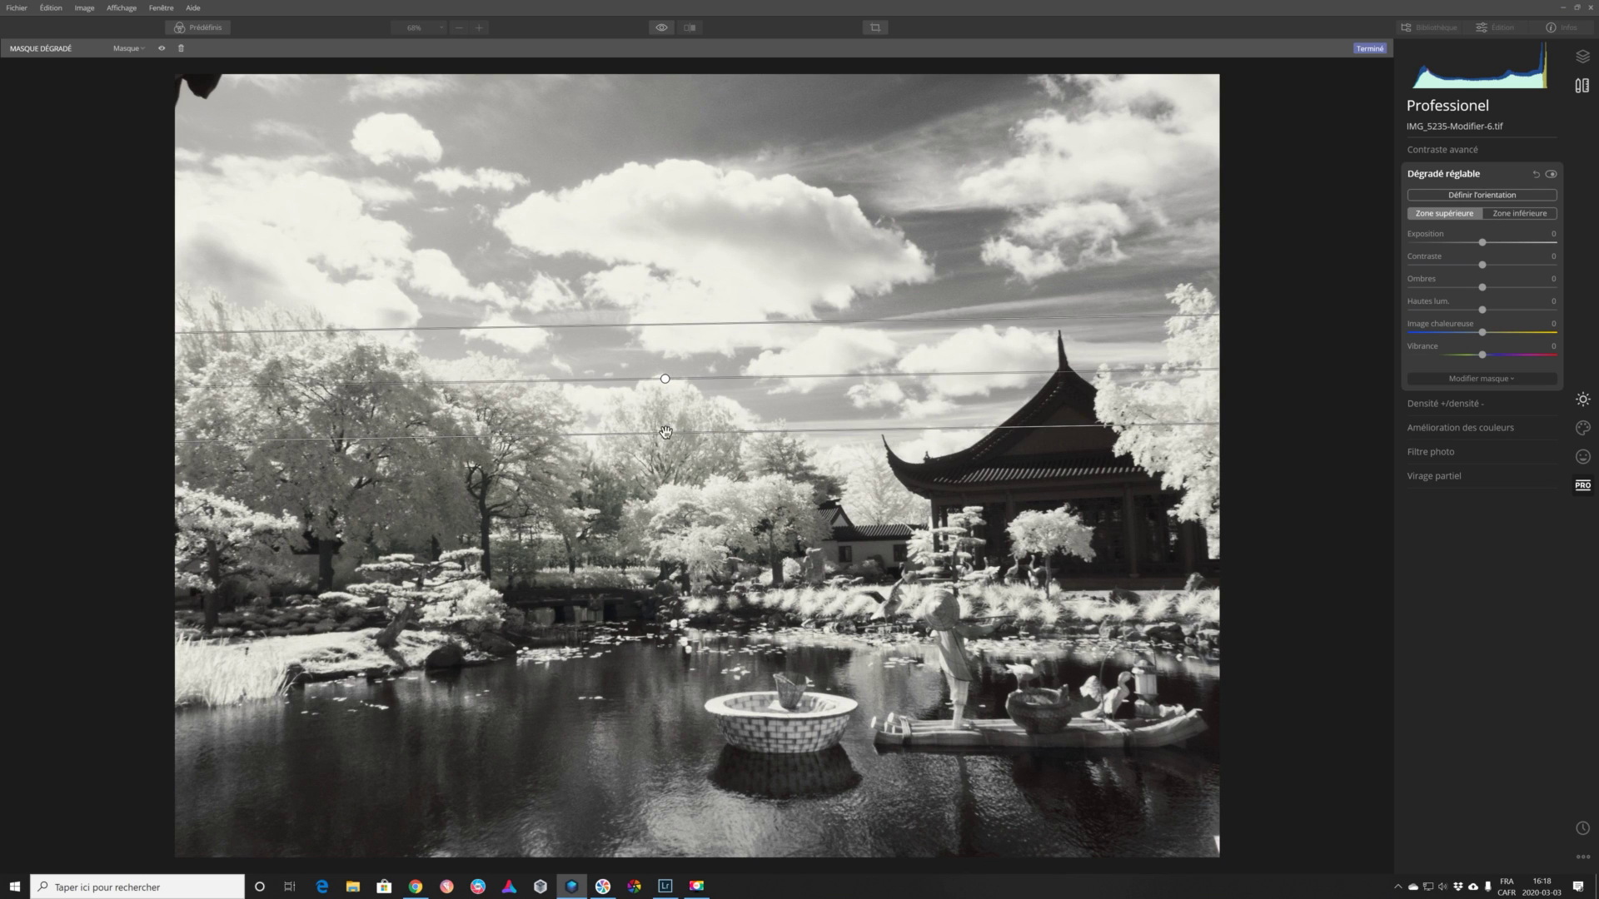
drag(663, 376, 669, 448)
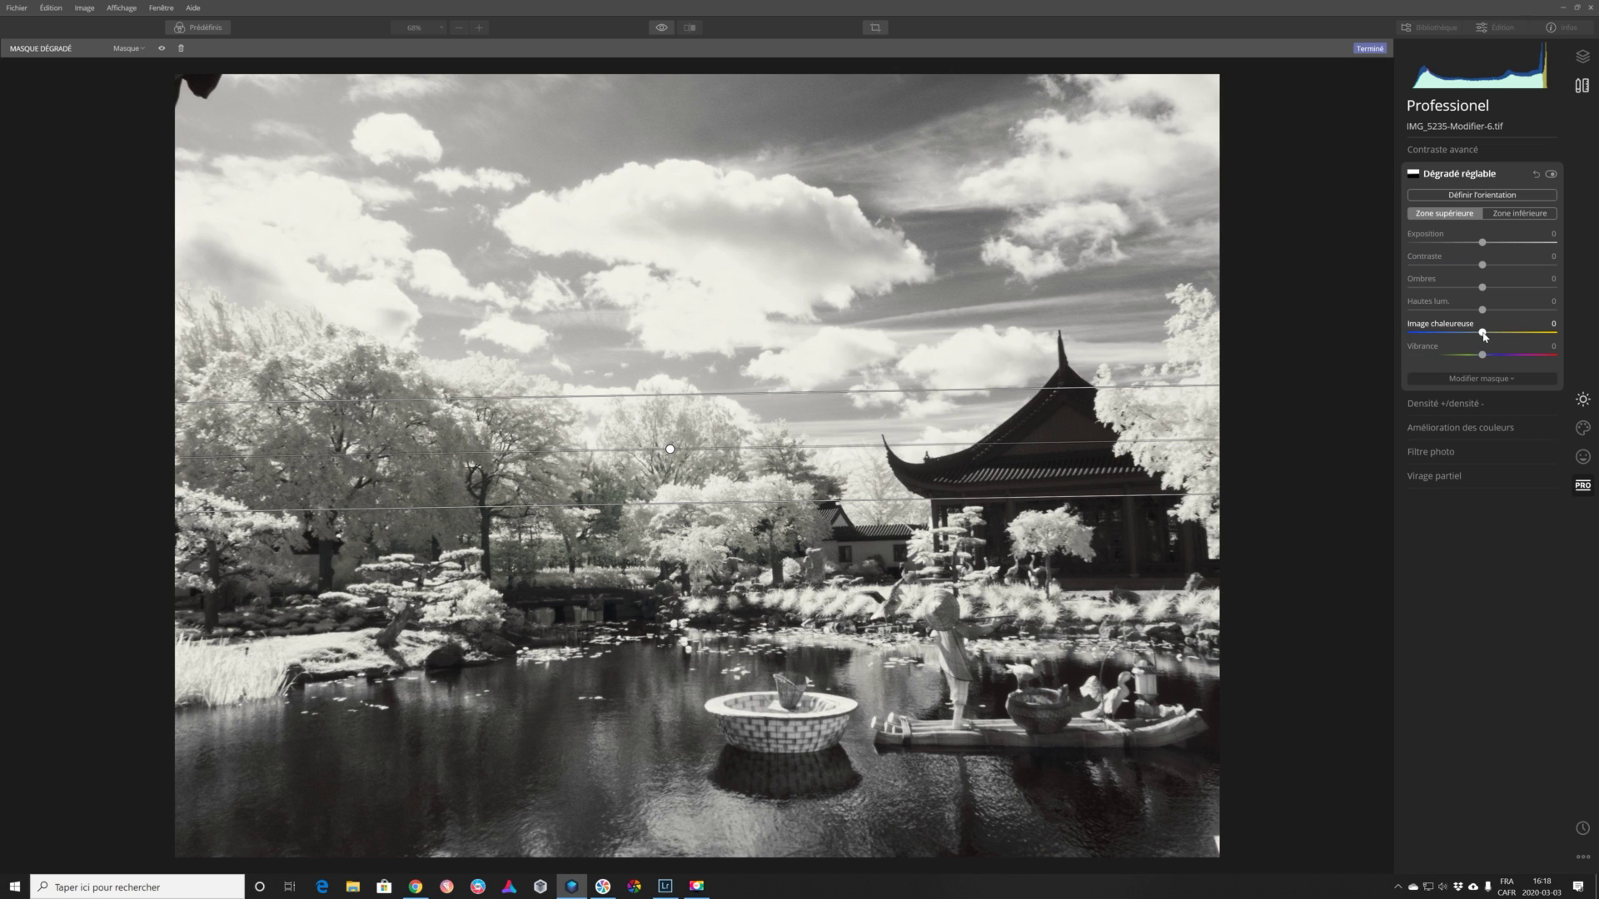
drag(1483, 334, 1412, 335)
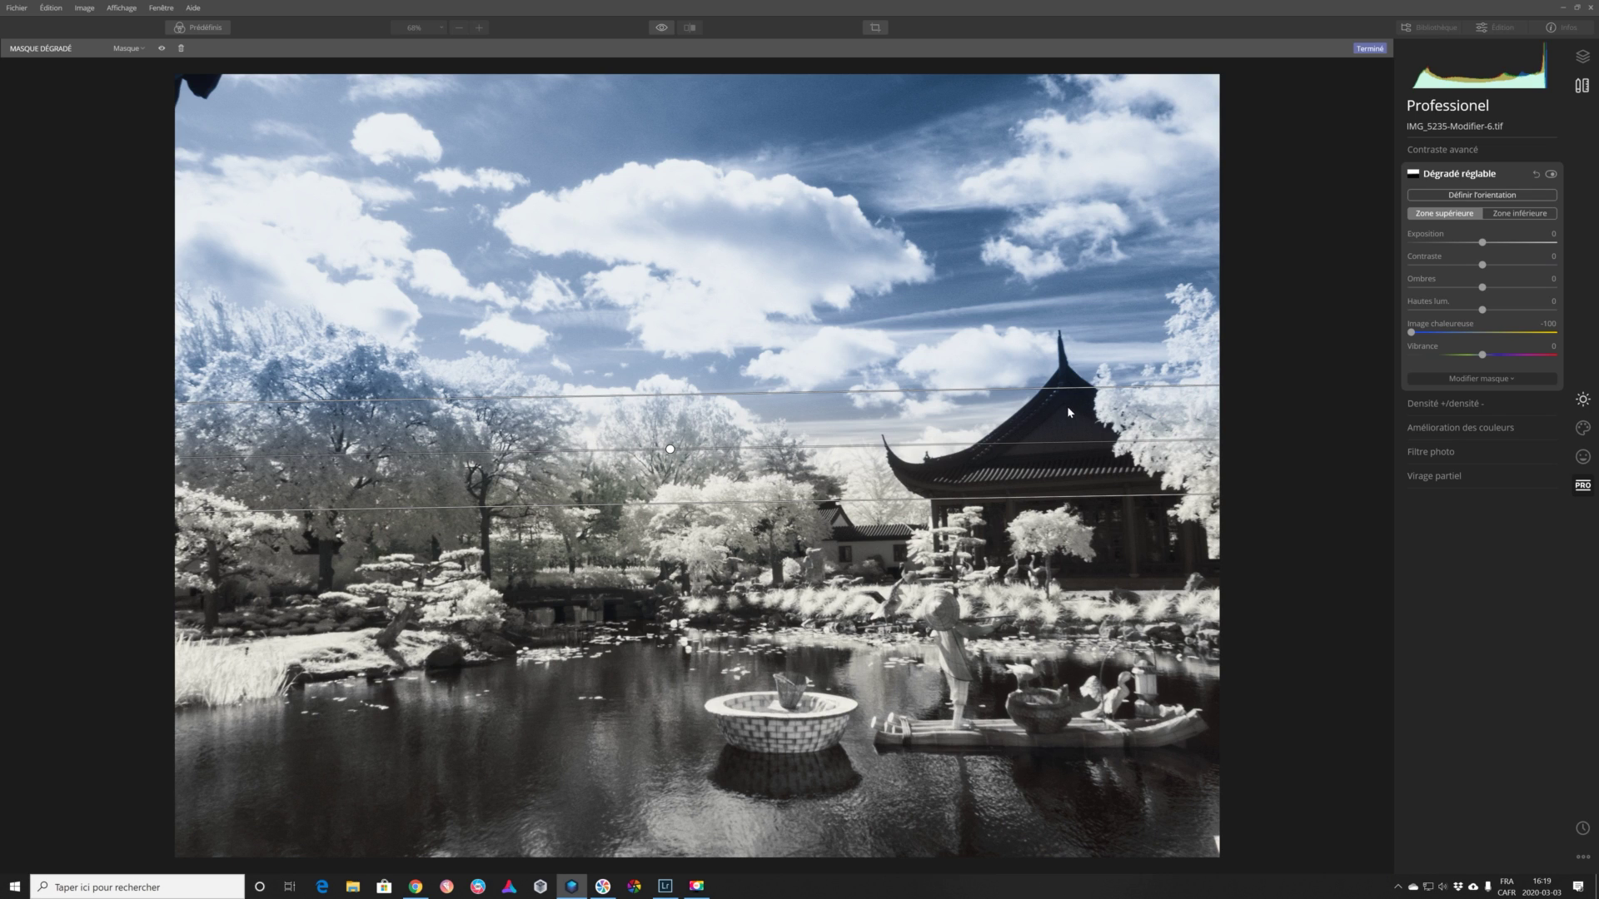
Step: Erase the gradient mask with the brush at 50% opacity over the trees and the pagoda
click(1508, 378)
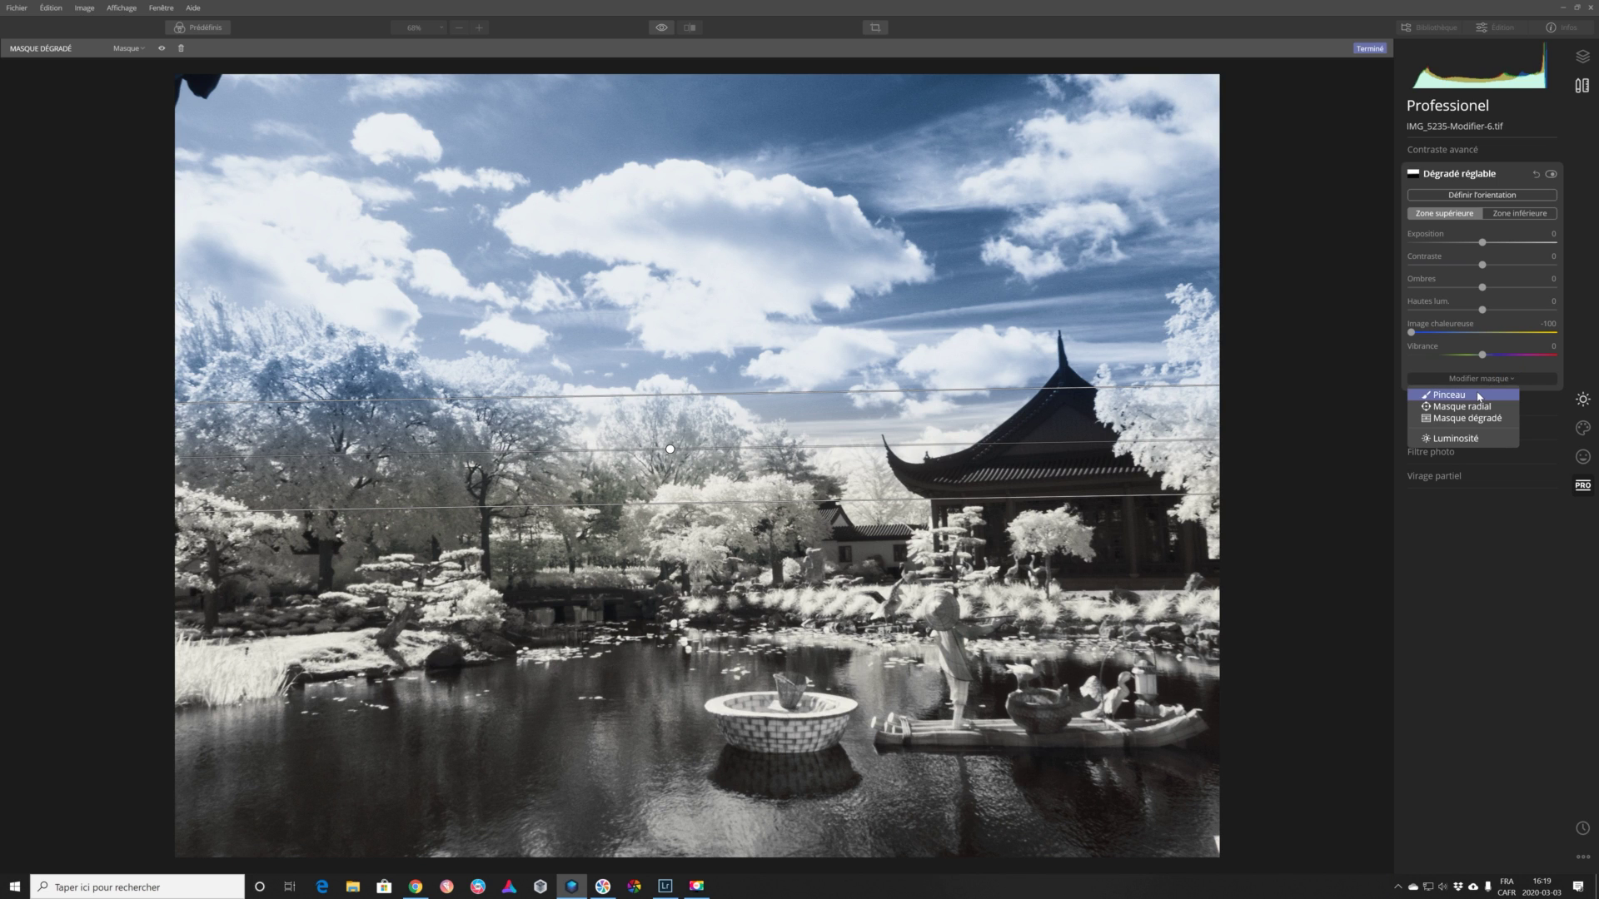
click(1479, 395)
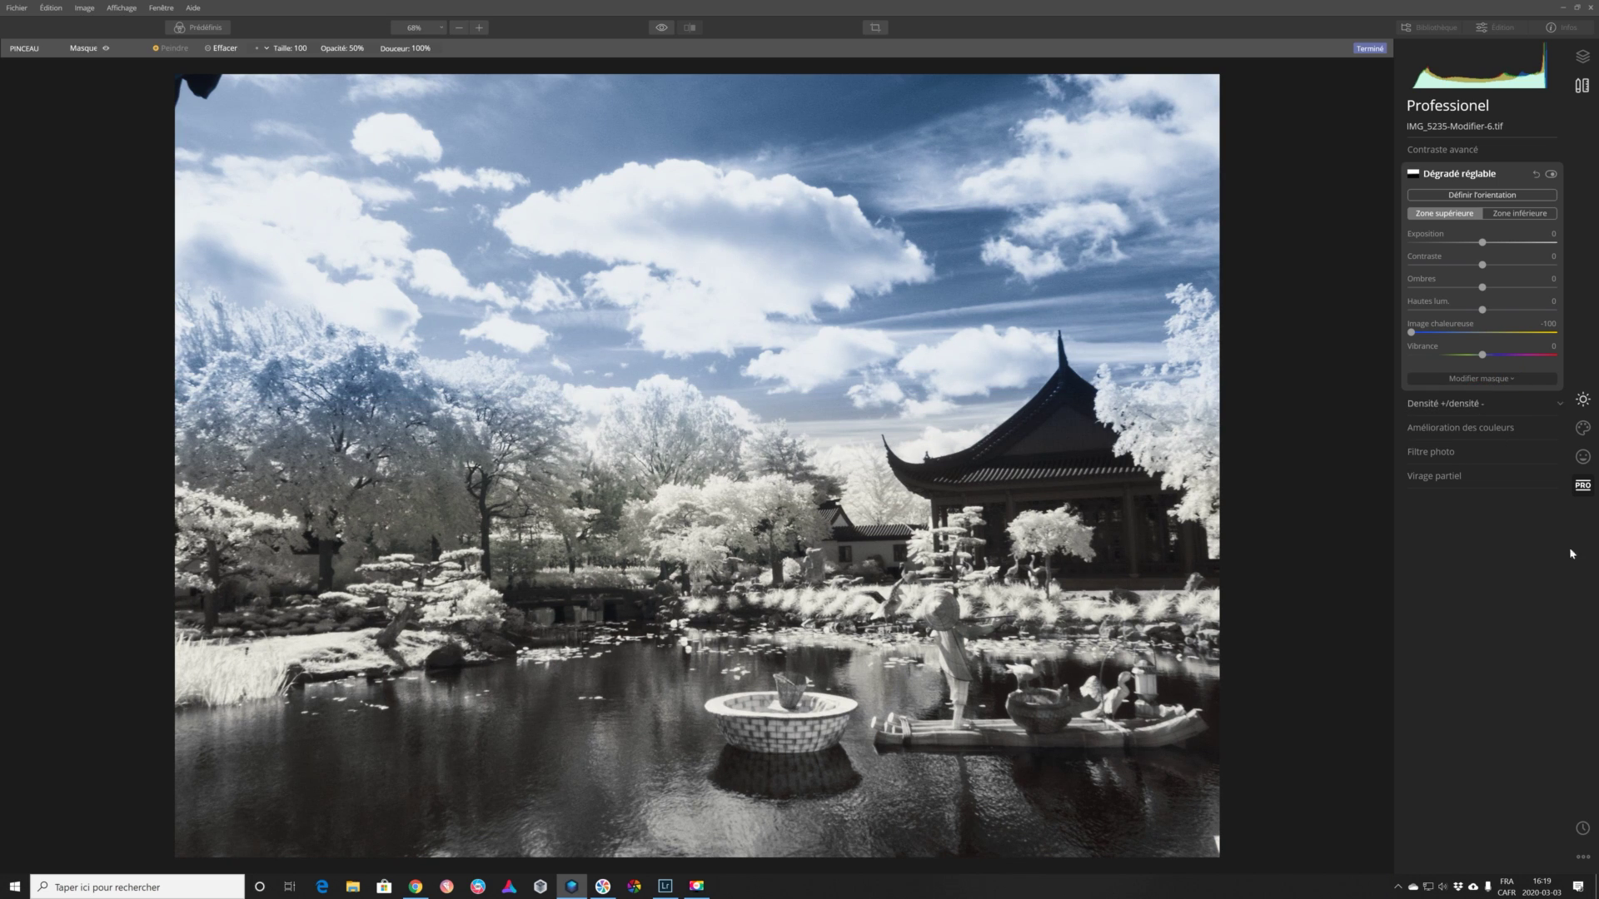
click(231, 49)
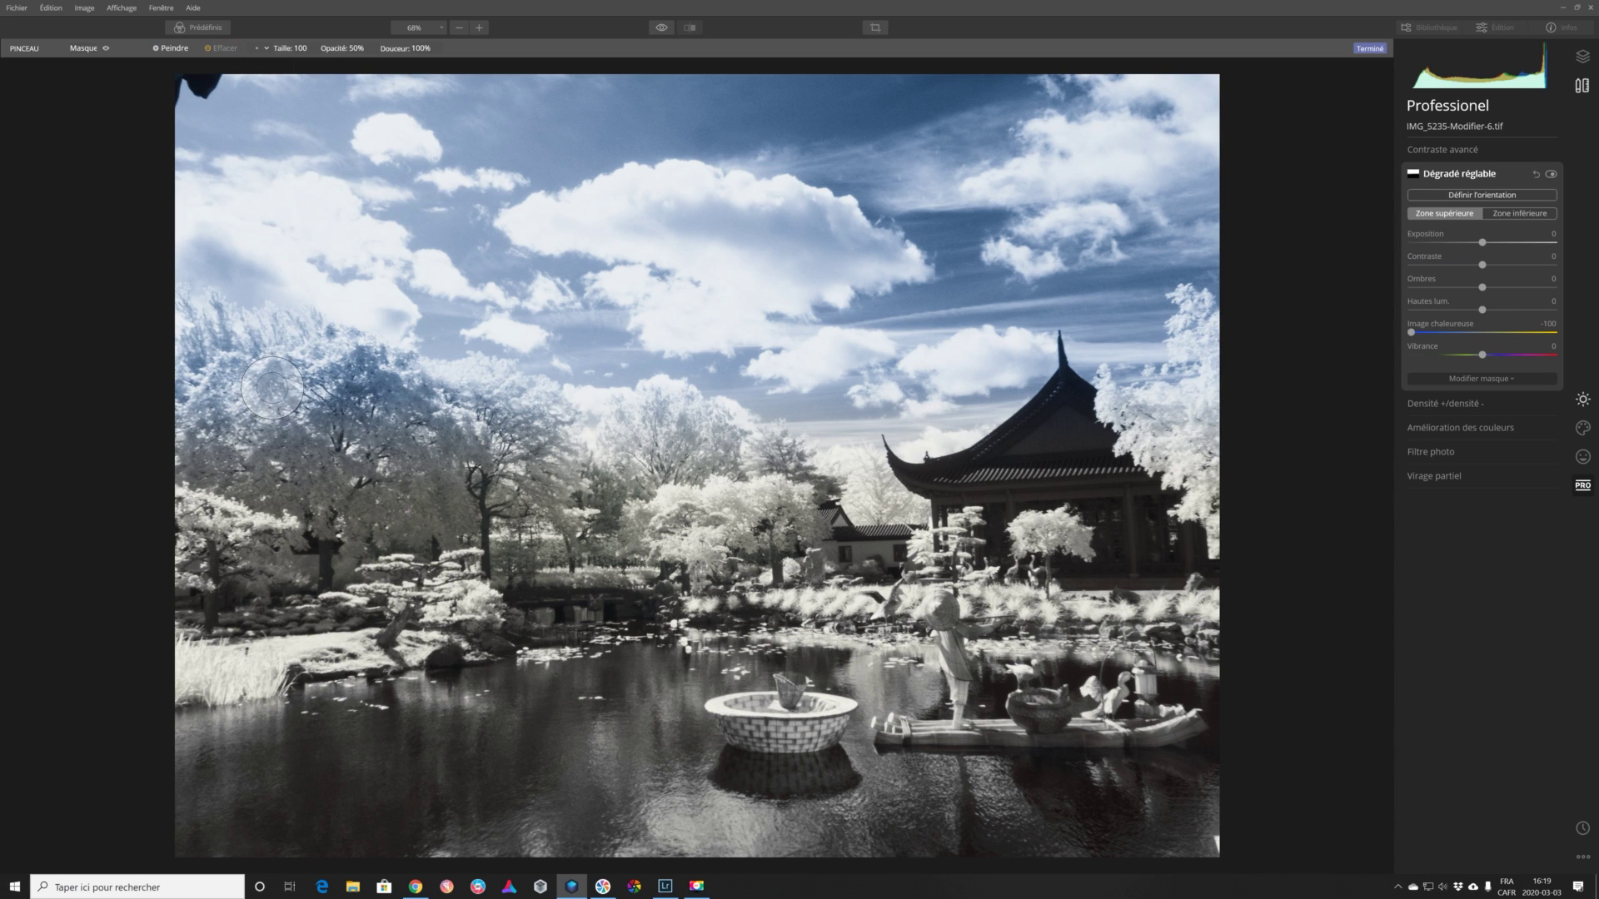
mouse_move(198, 405)
mouse_down()
mouse_move(204, 360)
mouse_move(194, 378)
mouse_move(302, 400)
mouse_move(241, 408)
mouse_move(345, 367)
mouse_move(276, 376)
mouse_move(293, 337)
mouse_move(404, 385)
mouse_move(329, 406)
mouse_move(383, 430)
mouse_move(386, 412)
mouse_move(364, 410)
mouse_move(510, 409)
mouse_move(447, 394)
mouse_move(471, 414)
mouse_move(385, 431)
mouse_move(289, 414)
mouse_move(302, 375)
mouse_move(585, 425)
mouse_move(540, 410)
mouse_move(474, 426)
mouse_move(670, 505)
mouse_move(691, 457)
mouse_move(654, 437)
mouse_move(701, 424)
mouse_move(639, 416)
mouse_move(664, 402)
mouse_move(637, 436)
mouse_move(672, 419)
mouse_move(711, 432)
mouse_move(624, 430)
mouse_move(645, 474)
mouse_up()
mouse_move(1079, 365)
mouse_down()
mouse_move(1025, 448)
mouse_move(1085, 417)
mouse_move(1056, 435)
mouse_move(1069, 418)
mouse_move(1132, 432)
mouse_move(1072, 431)
mouse_move(1204, 428)
mouse_move(1220, 332)
mouse_move(1202, 326)
mouse_move(1209, 345)
mouse_move(1191, 317)
mouse_move(1203, 344)
mouse_move(1182, 406)
mouse_move(1112, 404)
mouse_move(1087, 419)
mouse_move(1096, 447)
mouse_move(964, 498)
mouse_up()
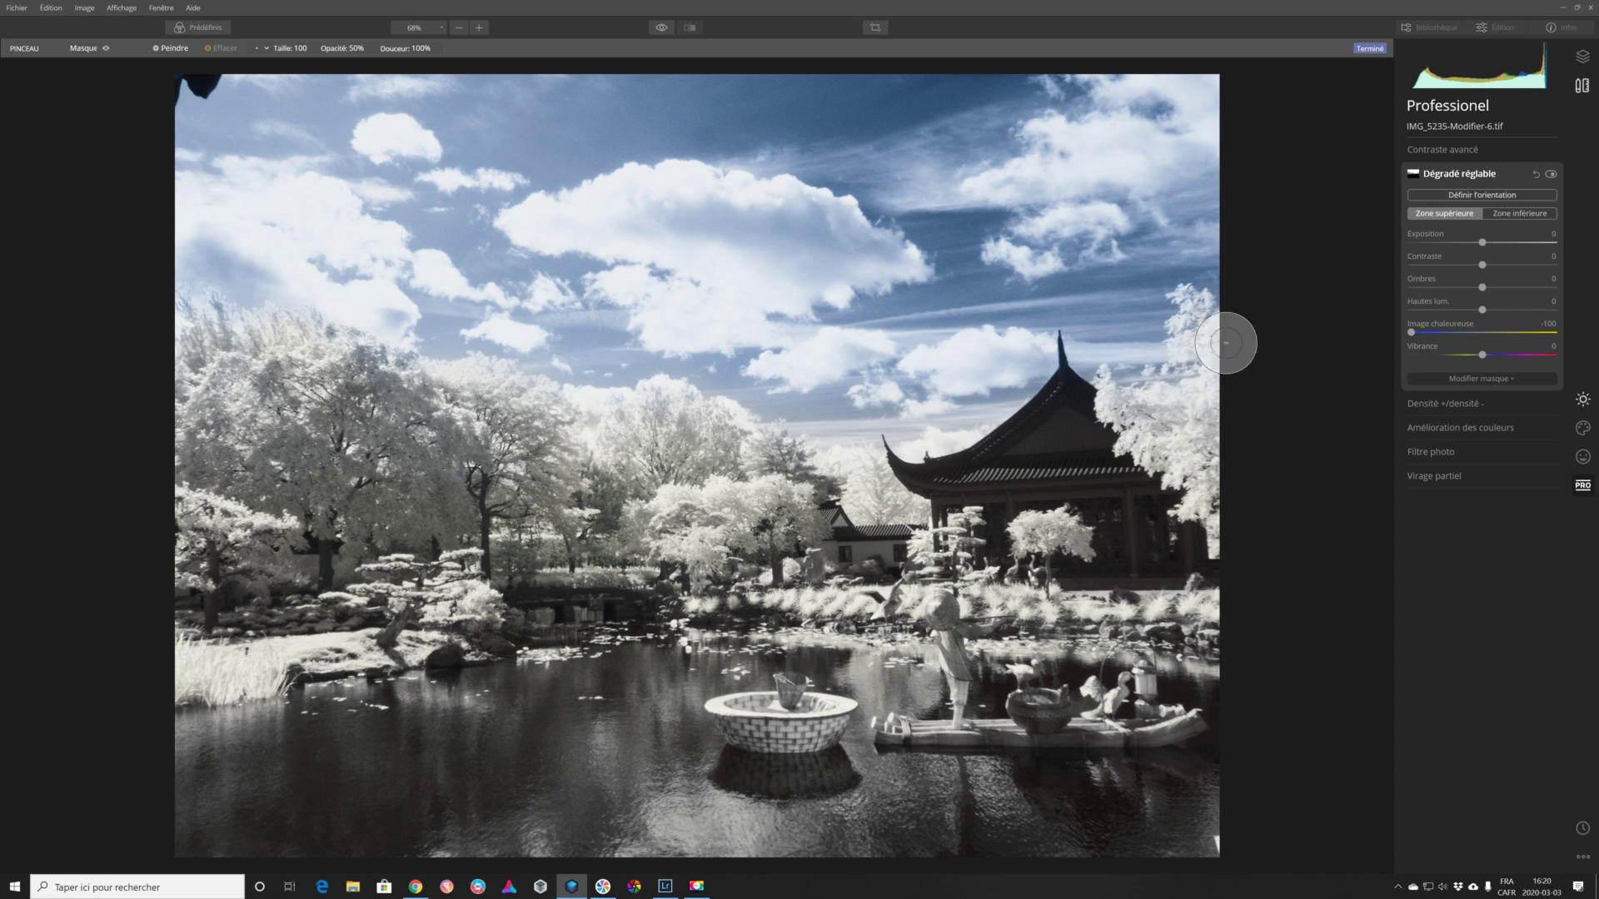
Step: Set the warmth of the adjustable gradient's lower zone to -100
click(1524, 214)
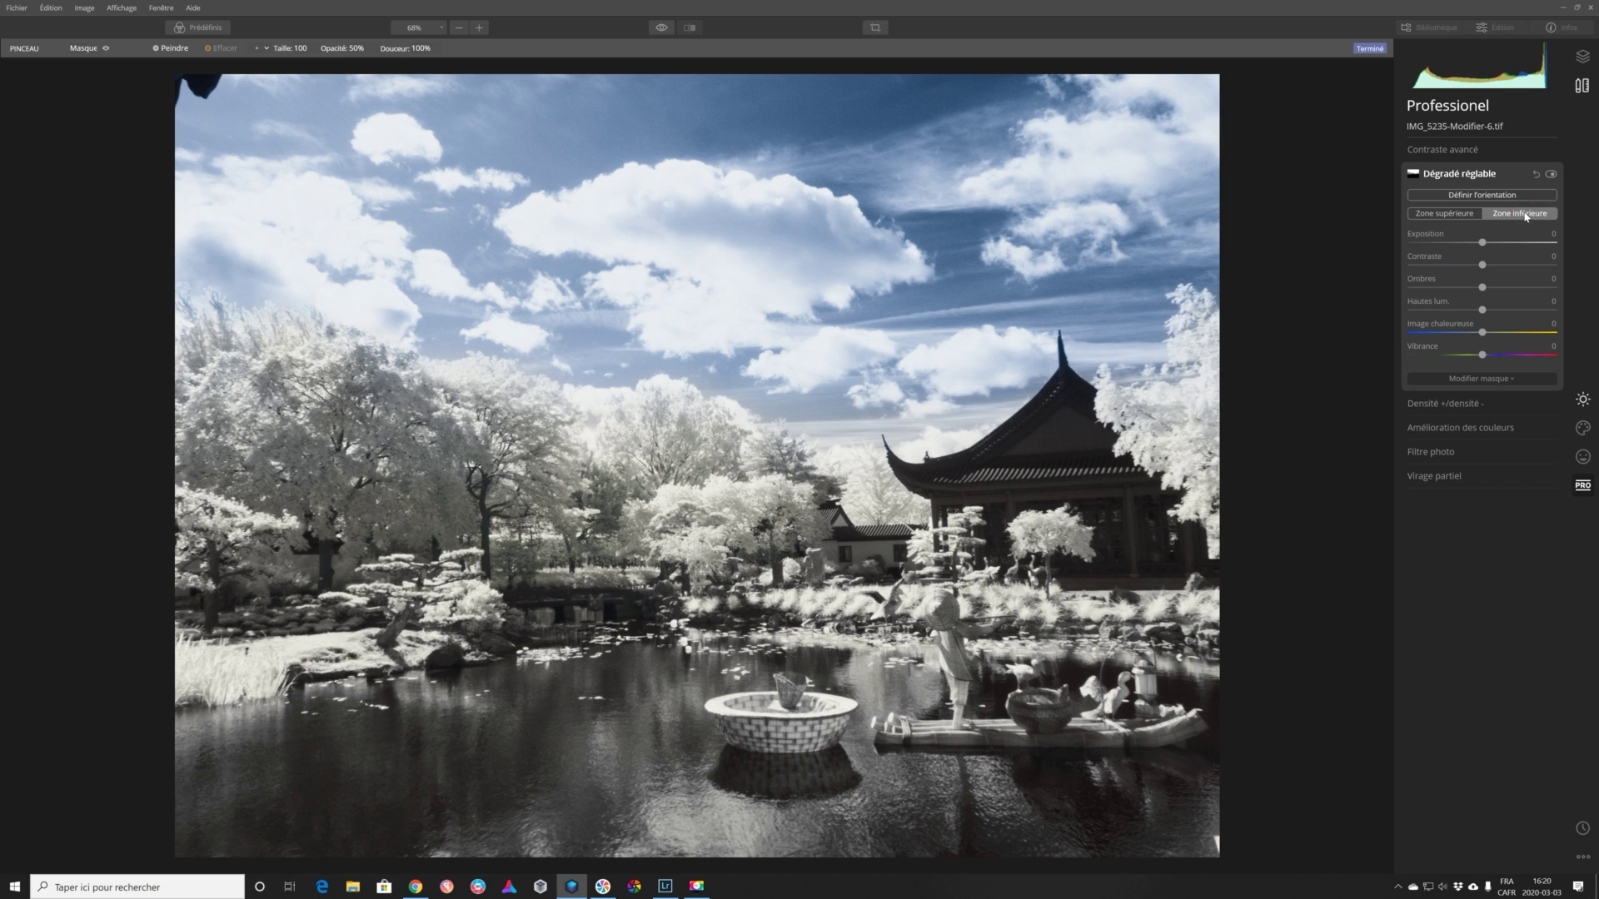
drag(1480, 333, 1422, 333)
drag(1412, 334, 1411, 333)
Step: Paint the lower zone's blue tint onto the pond water with the mask brush at 23% opacity
click(173, 48)
click(360, 50)
drag(363, 81, 339, 83)
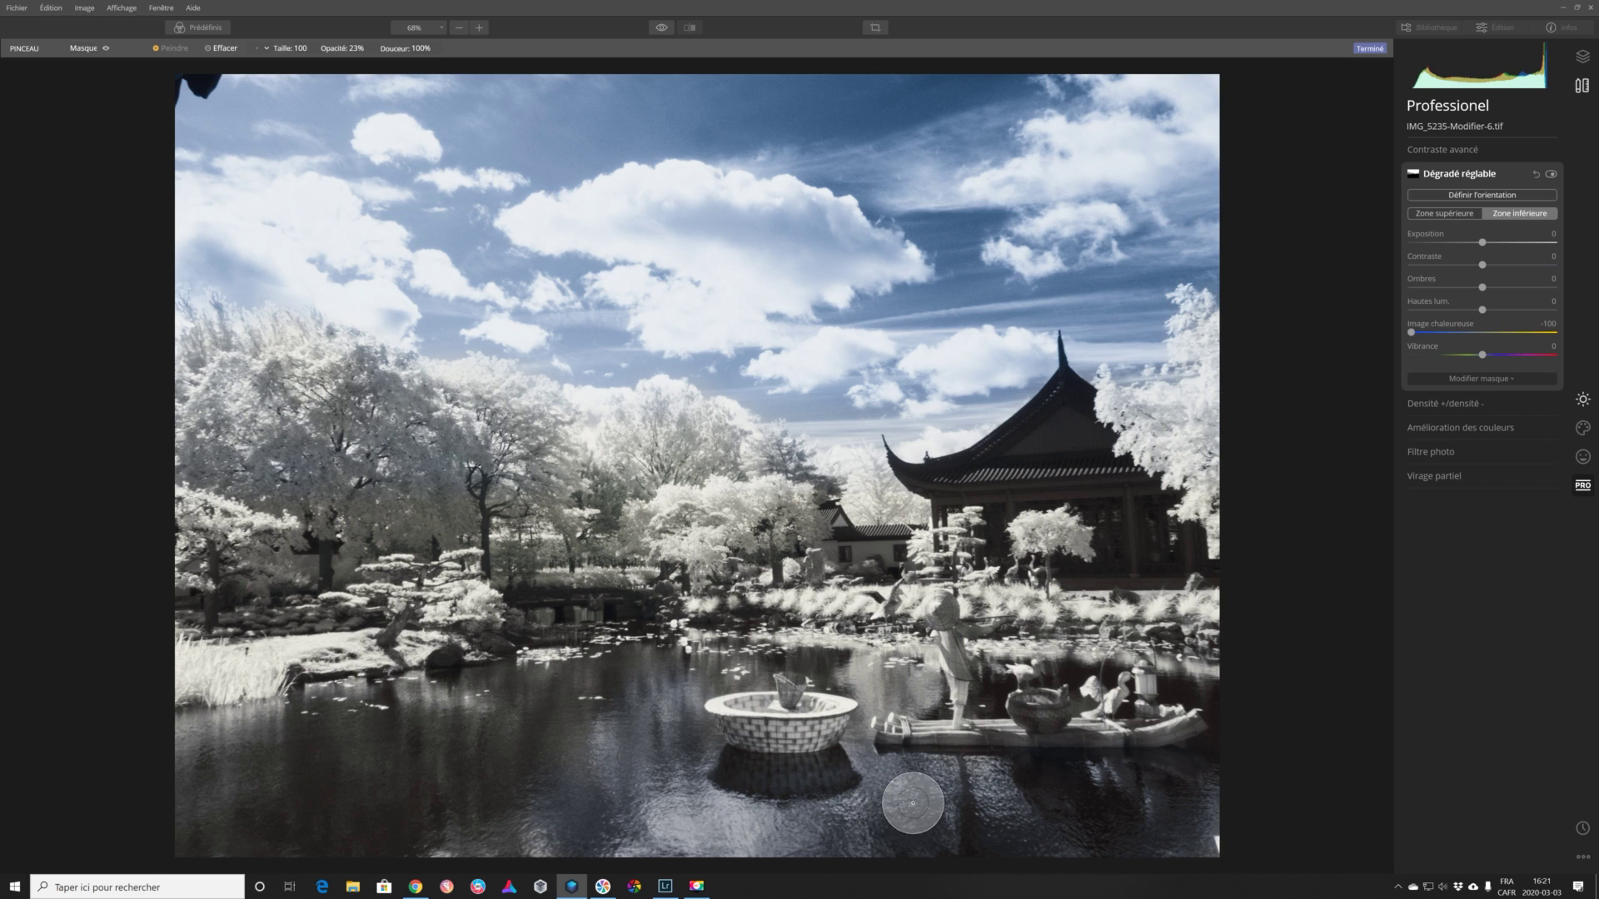
mouse_move(875, 680)
mouse_down()
mouse_move(910, 686)
mouse_move(863, 677)
mouse_move(917, 685)
mouse_move(871, 681)
mouse_up()
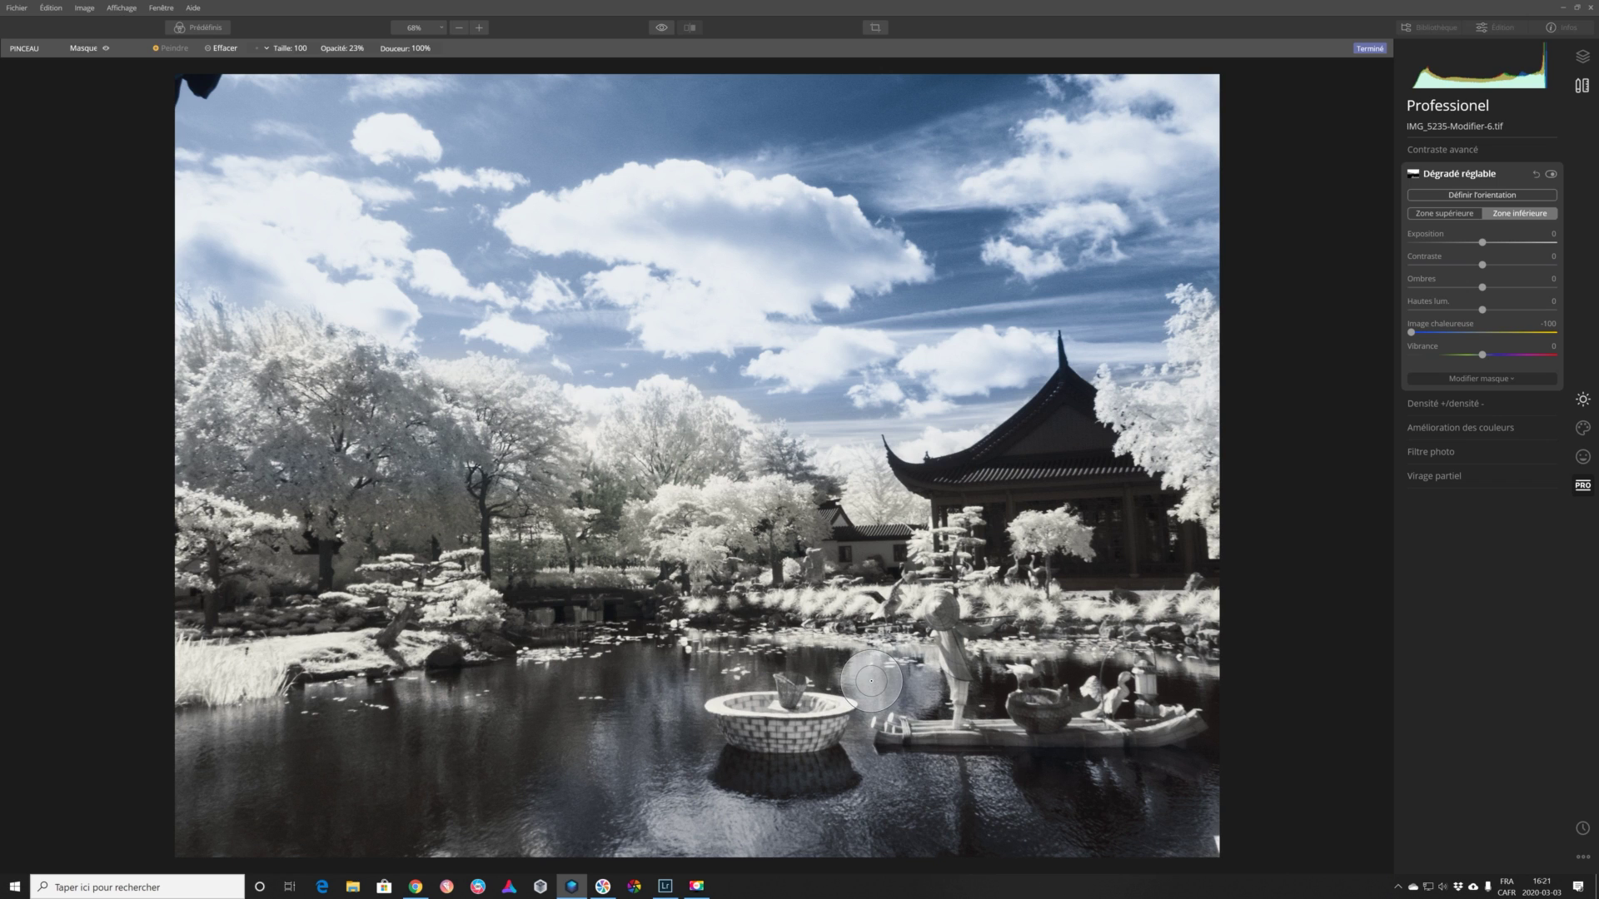
mouse_move(1182, 799)
mouse_down()
mouse_move(1204, 780)
mouse_move(1163, 827)
mouse_move(1184, 851)
mouse_move(742, 846)
mouse_up()
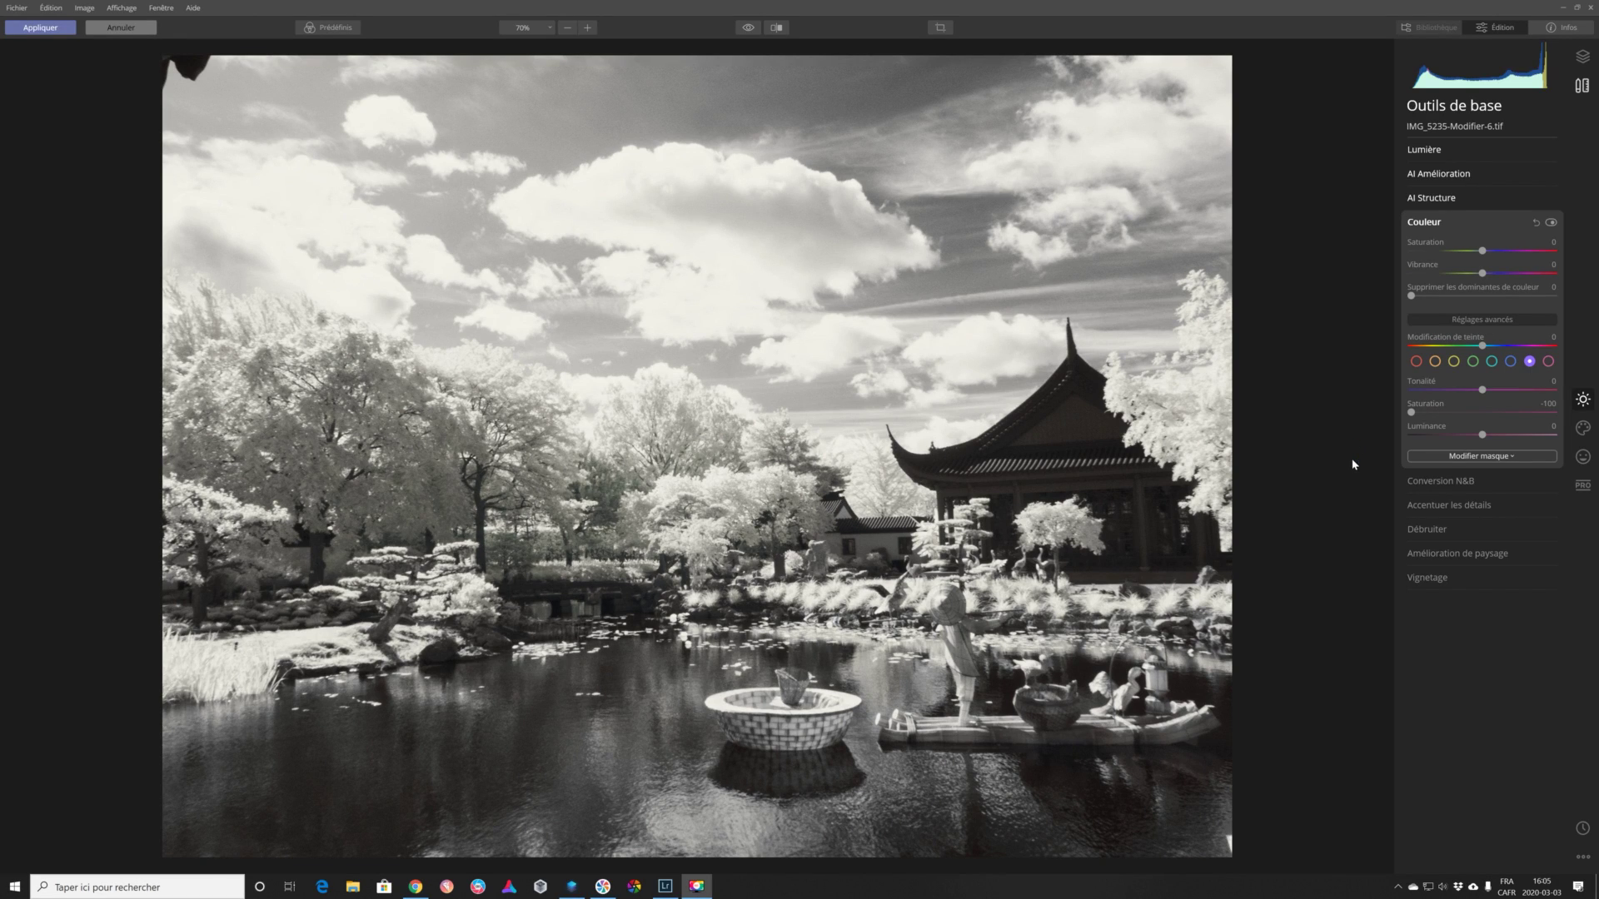
Step: Try a blue split toning with highlights at saturation 48 and shadows at hue 224, saturation 33, and reset it
click(1584, 487)
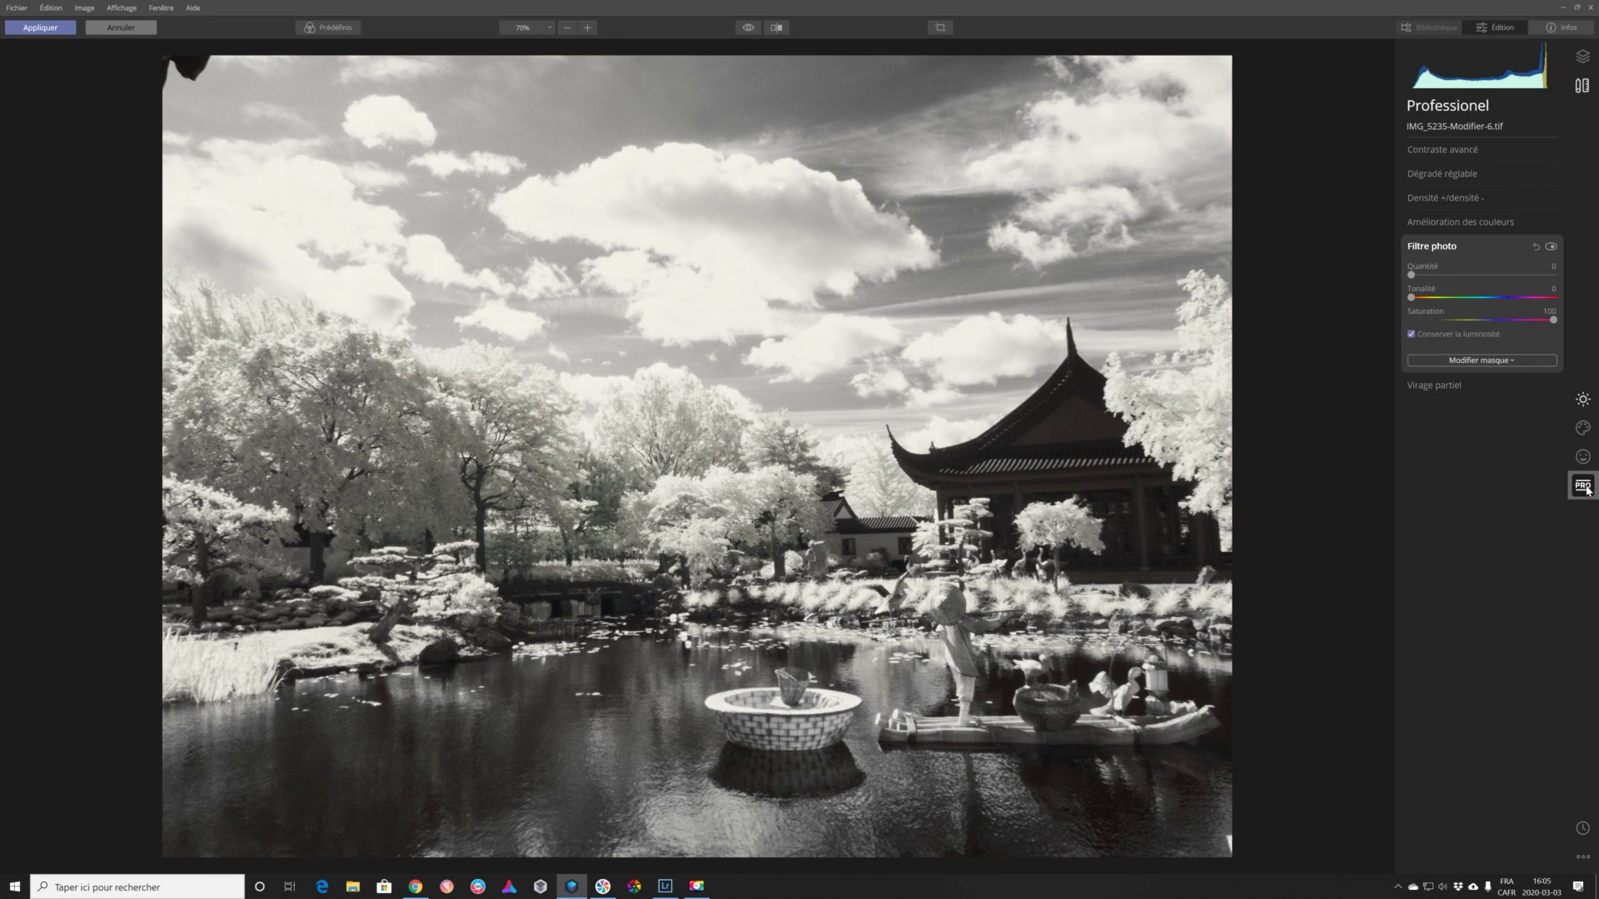
click(1555, 386)
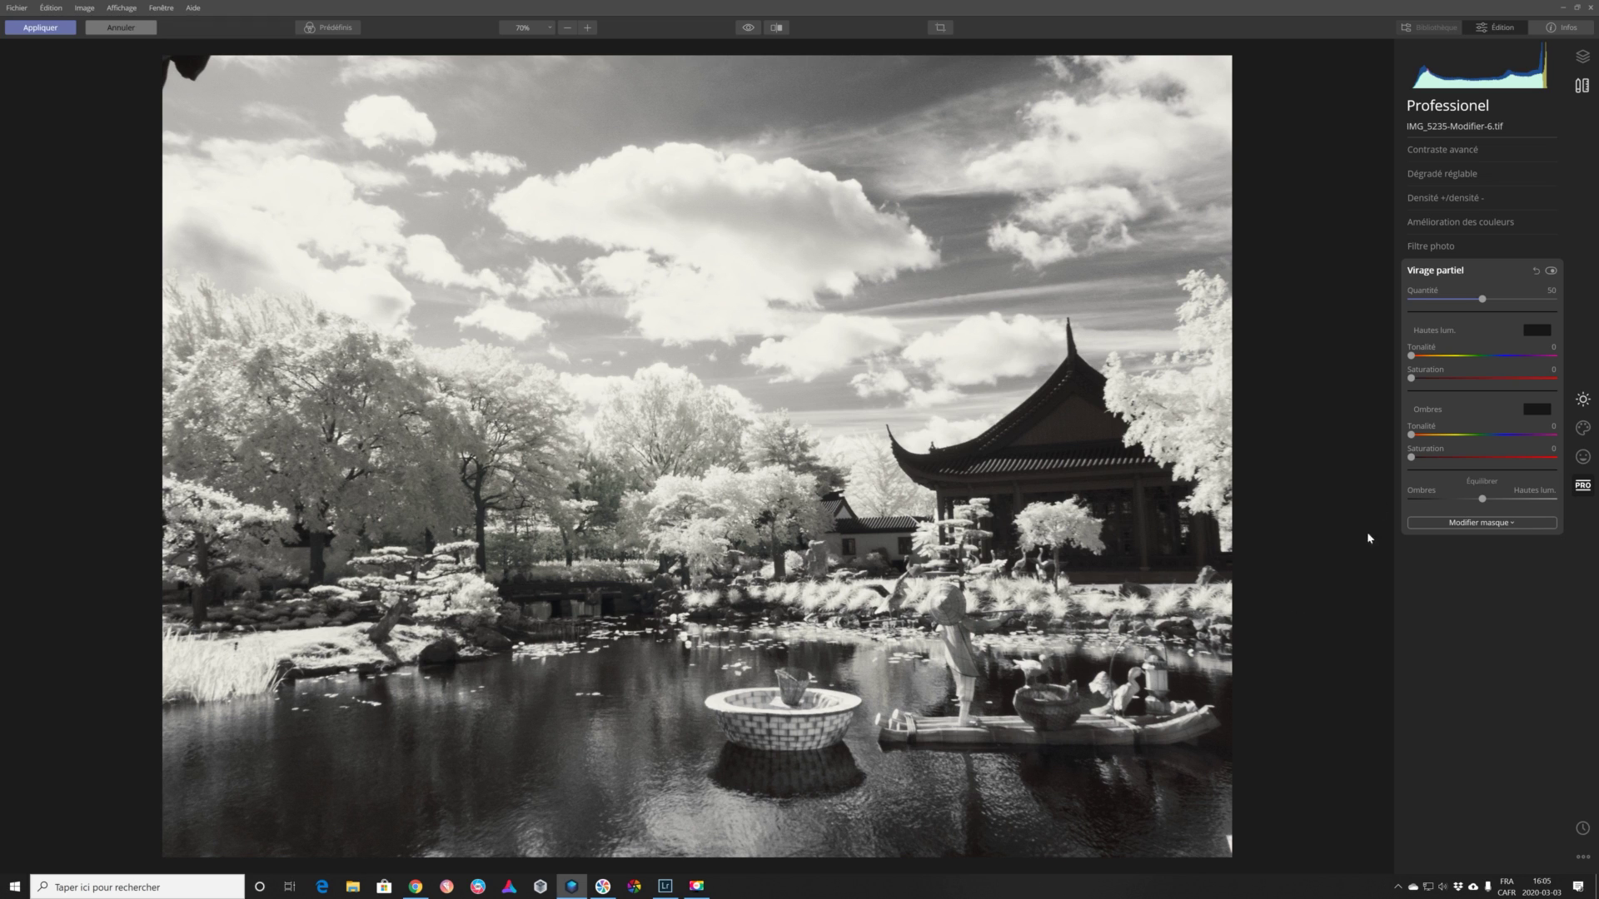
drag(1412, 356, 1508, 361)
drag(1412, 380, 1478, 383)
drag(1477, 379, 1481, 380)
drag(1411, 435, 1460, 459)
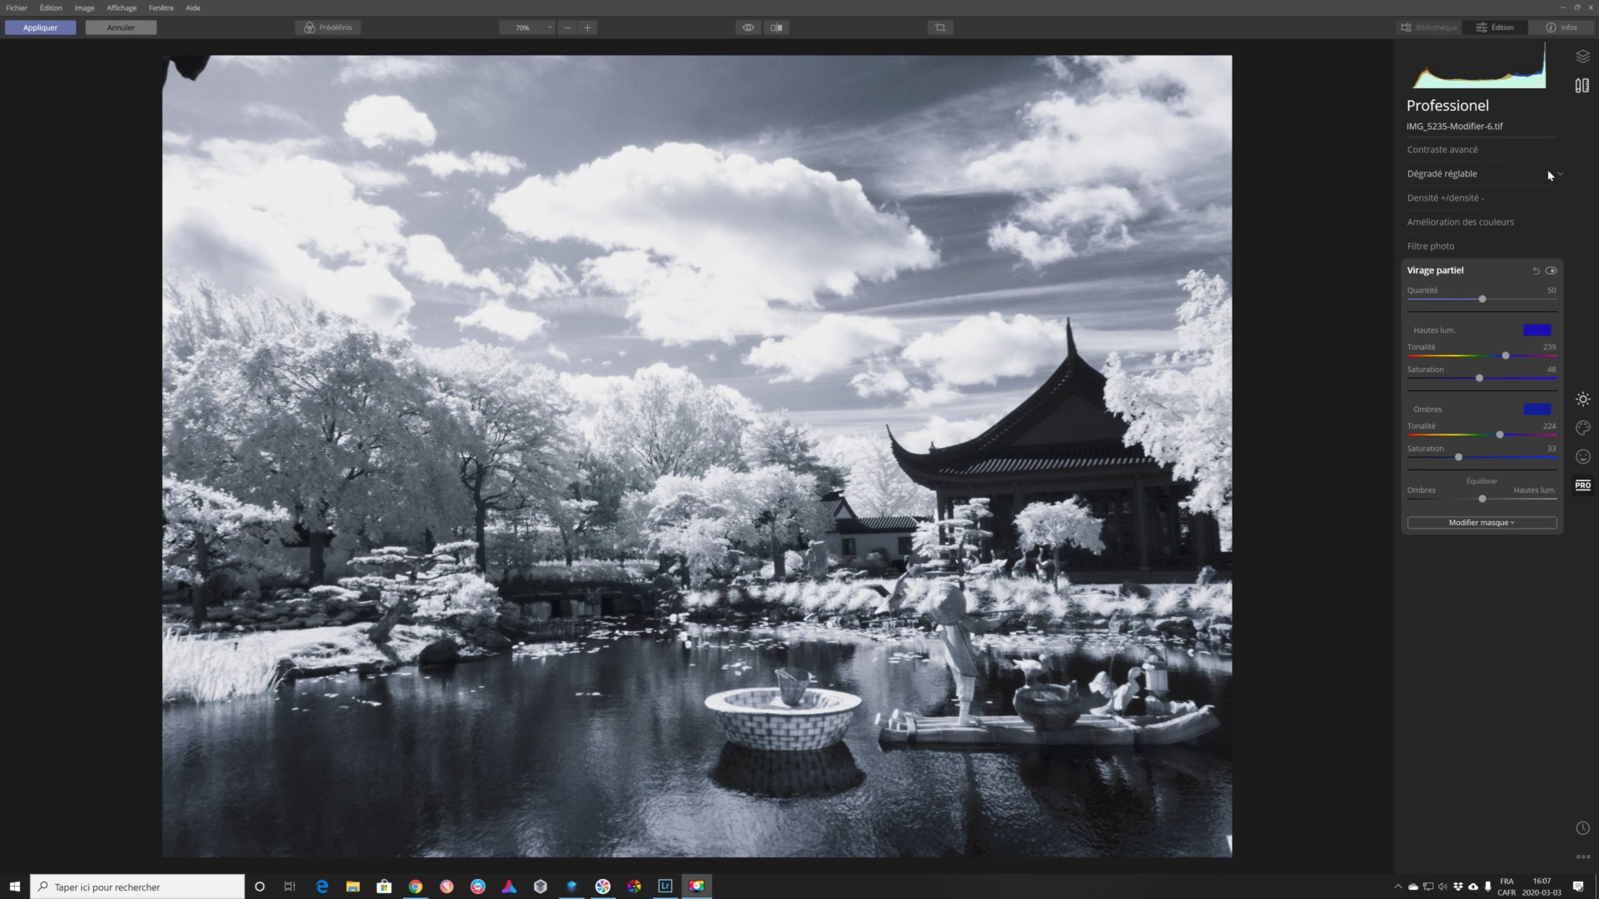
click(1538, 271)
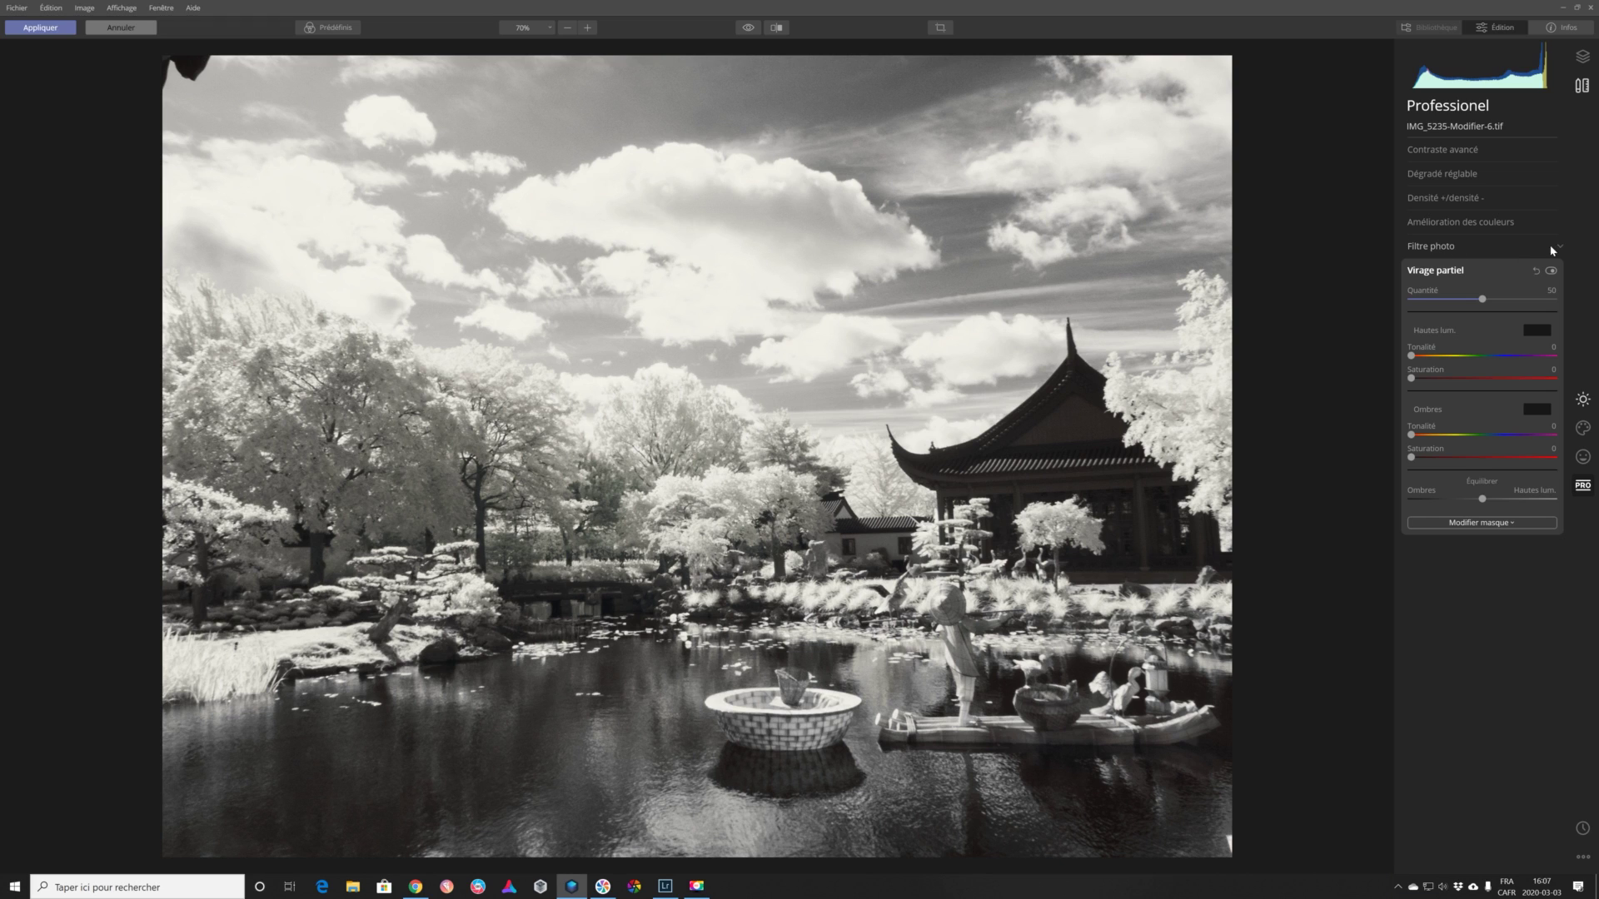
Step: Try a blue photo filter with hue 238, amount 39 and saturation 100 on the whole image, and reset it
click(1559, 248)
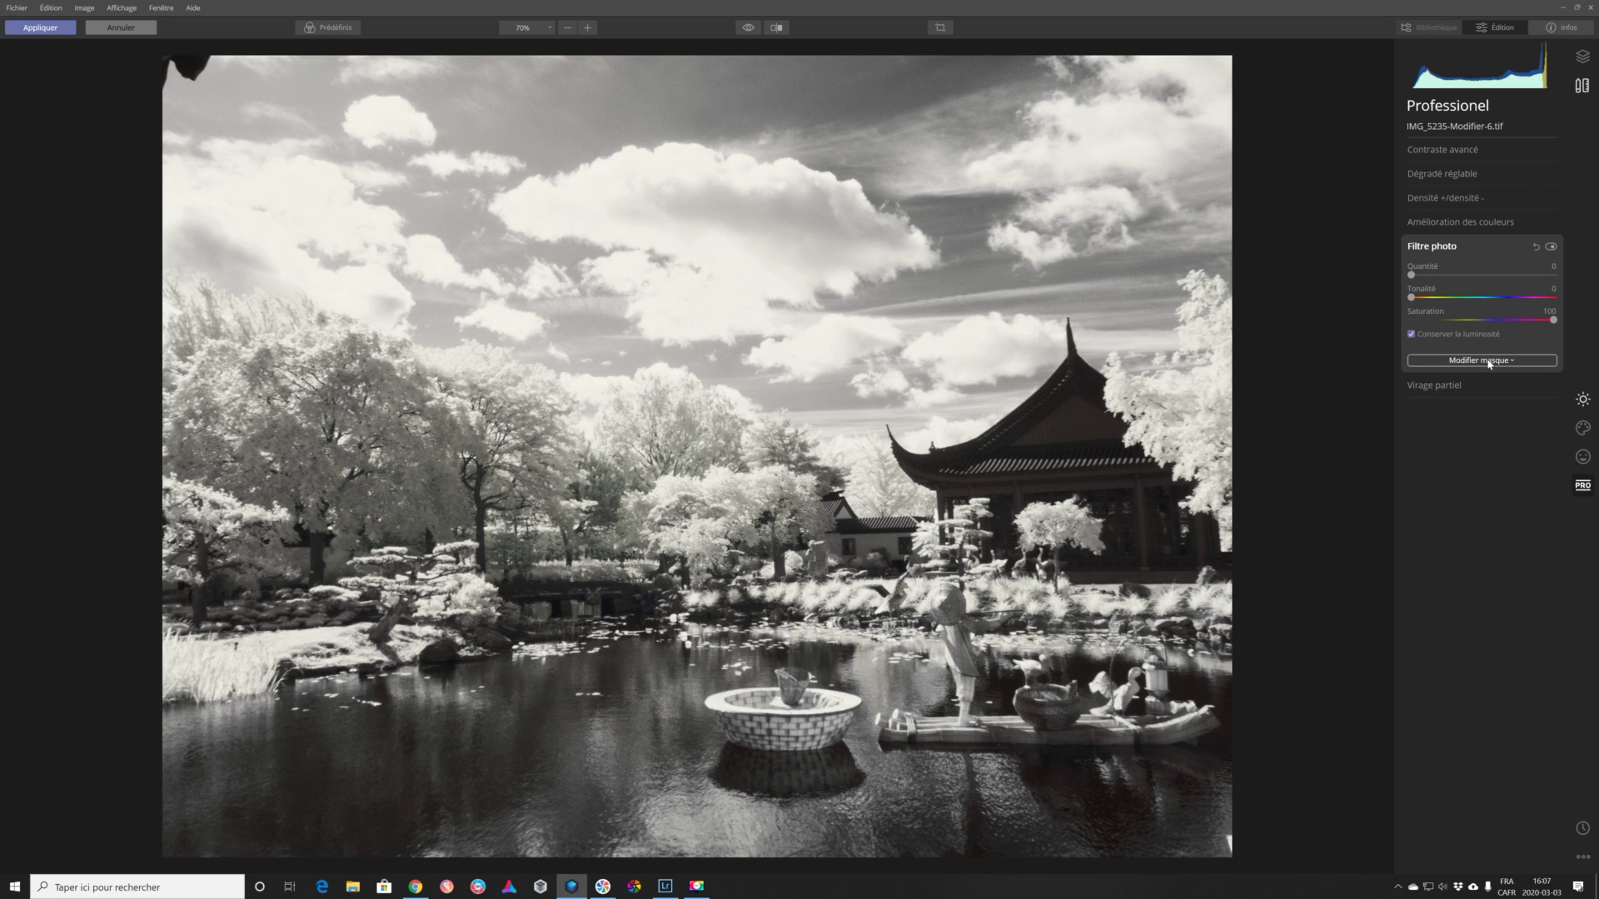
drag(1429, 299, 1507, 304)
drag(1413, 276, 1476, 280)
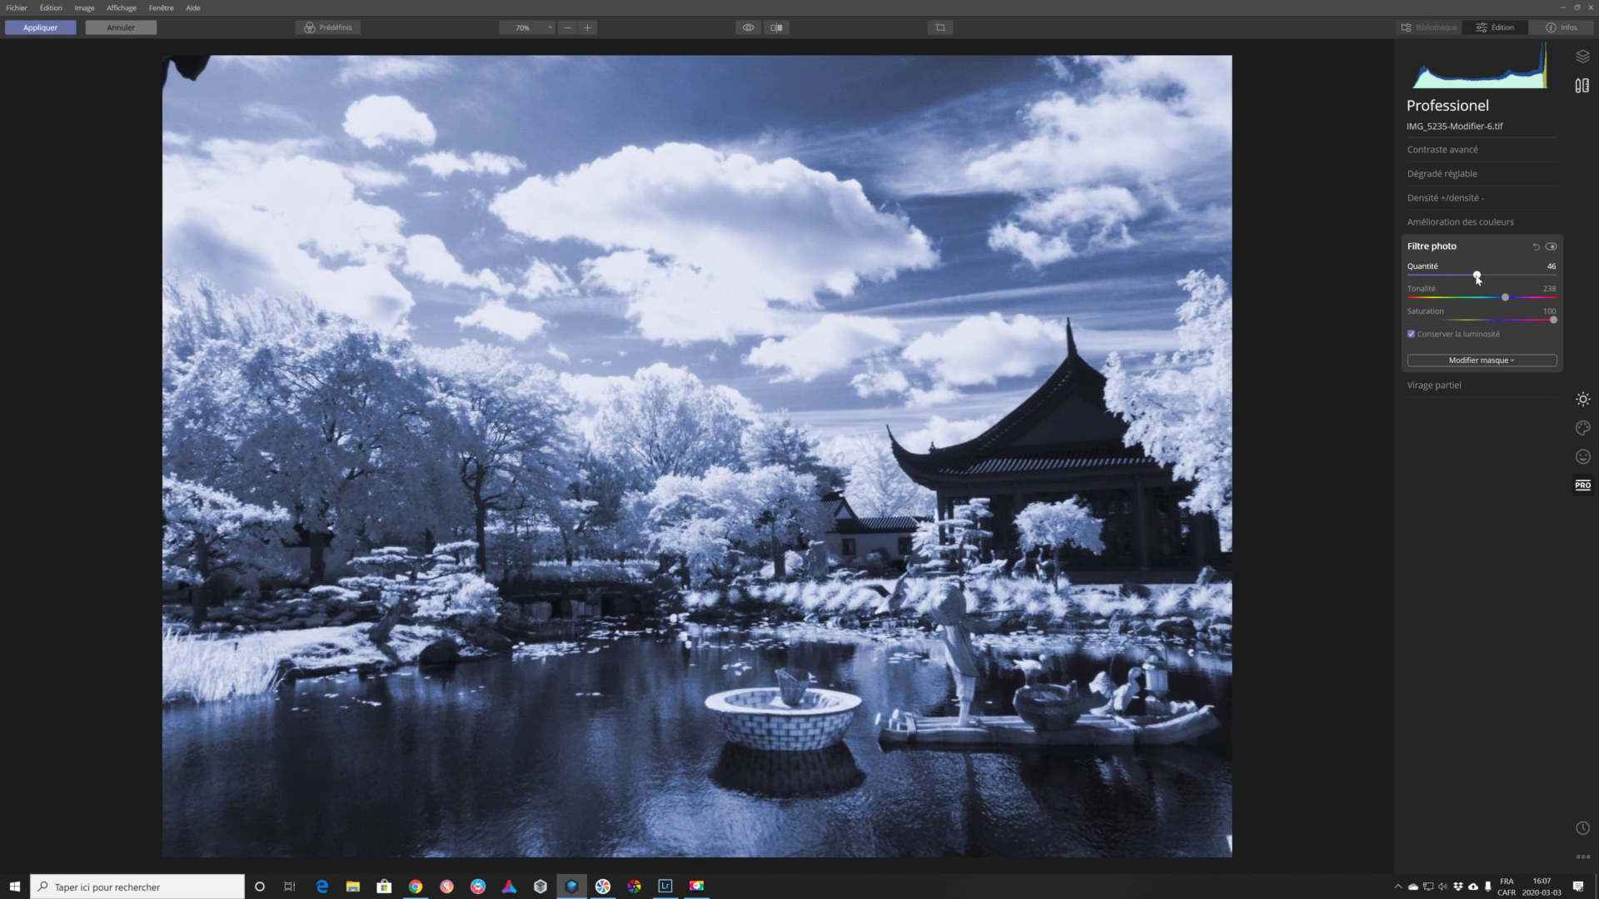
mouse_move(1476, 278)
mouse_down()
mouse_move(1534, 279)
mouse_move(1468, 283)
mouse_up()
mouse_move(1553, 323)
mouse_down()
mouse_move(1519, 327)
mouse_move(1556, 329)
mouse_up()
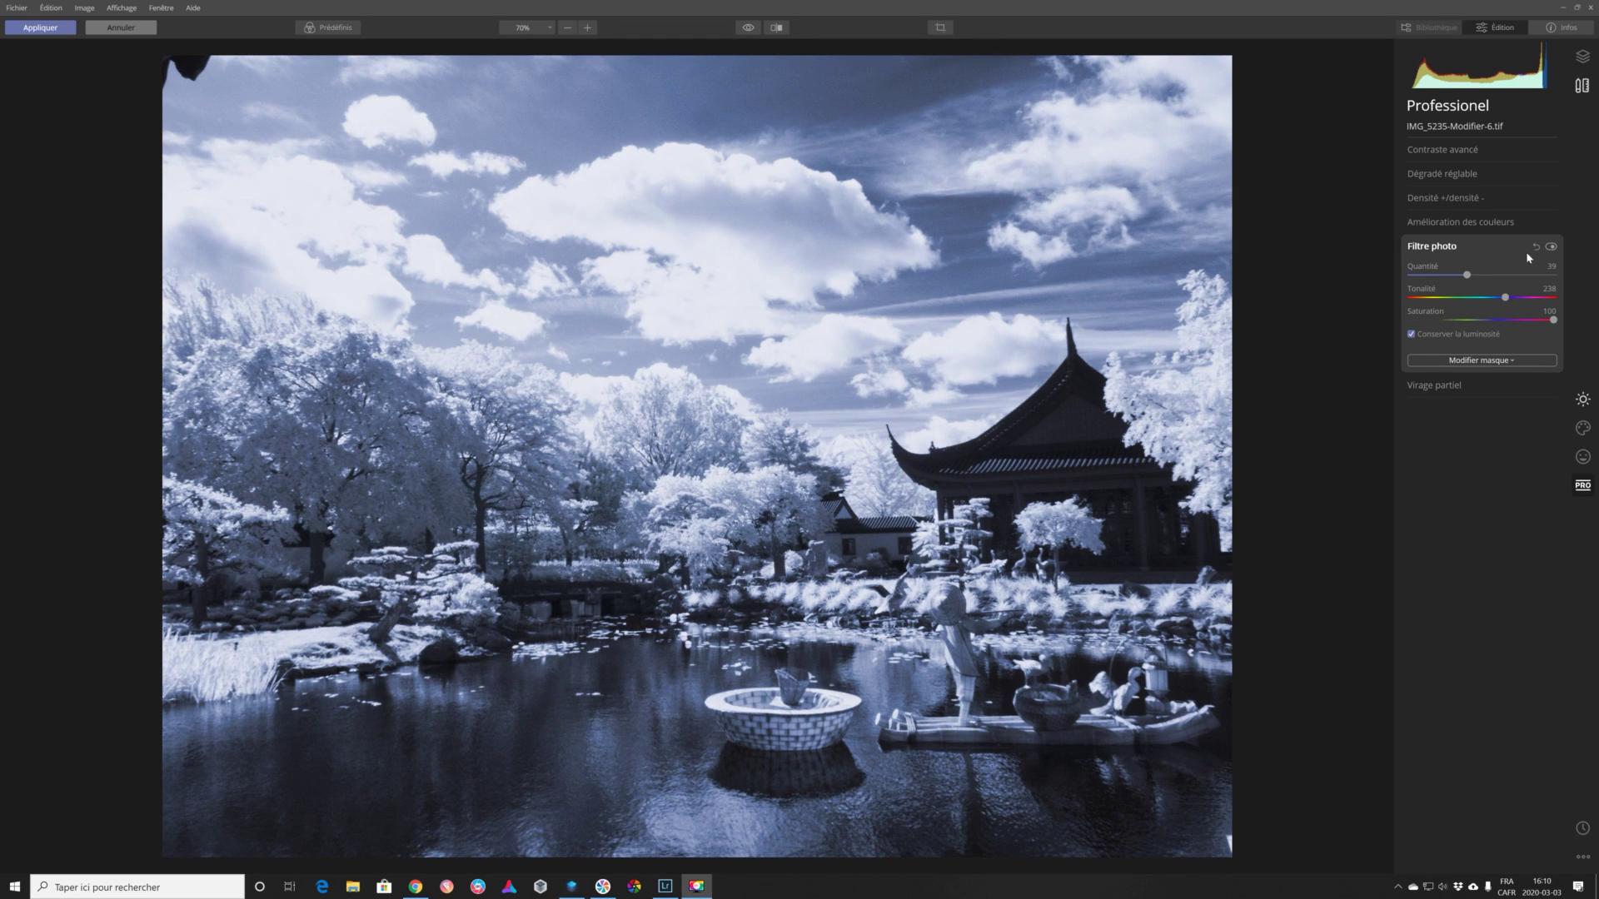
click(1536, 247)
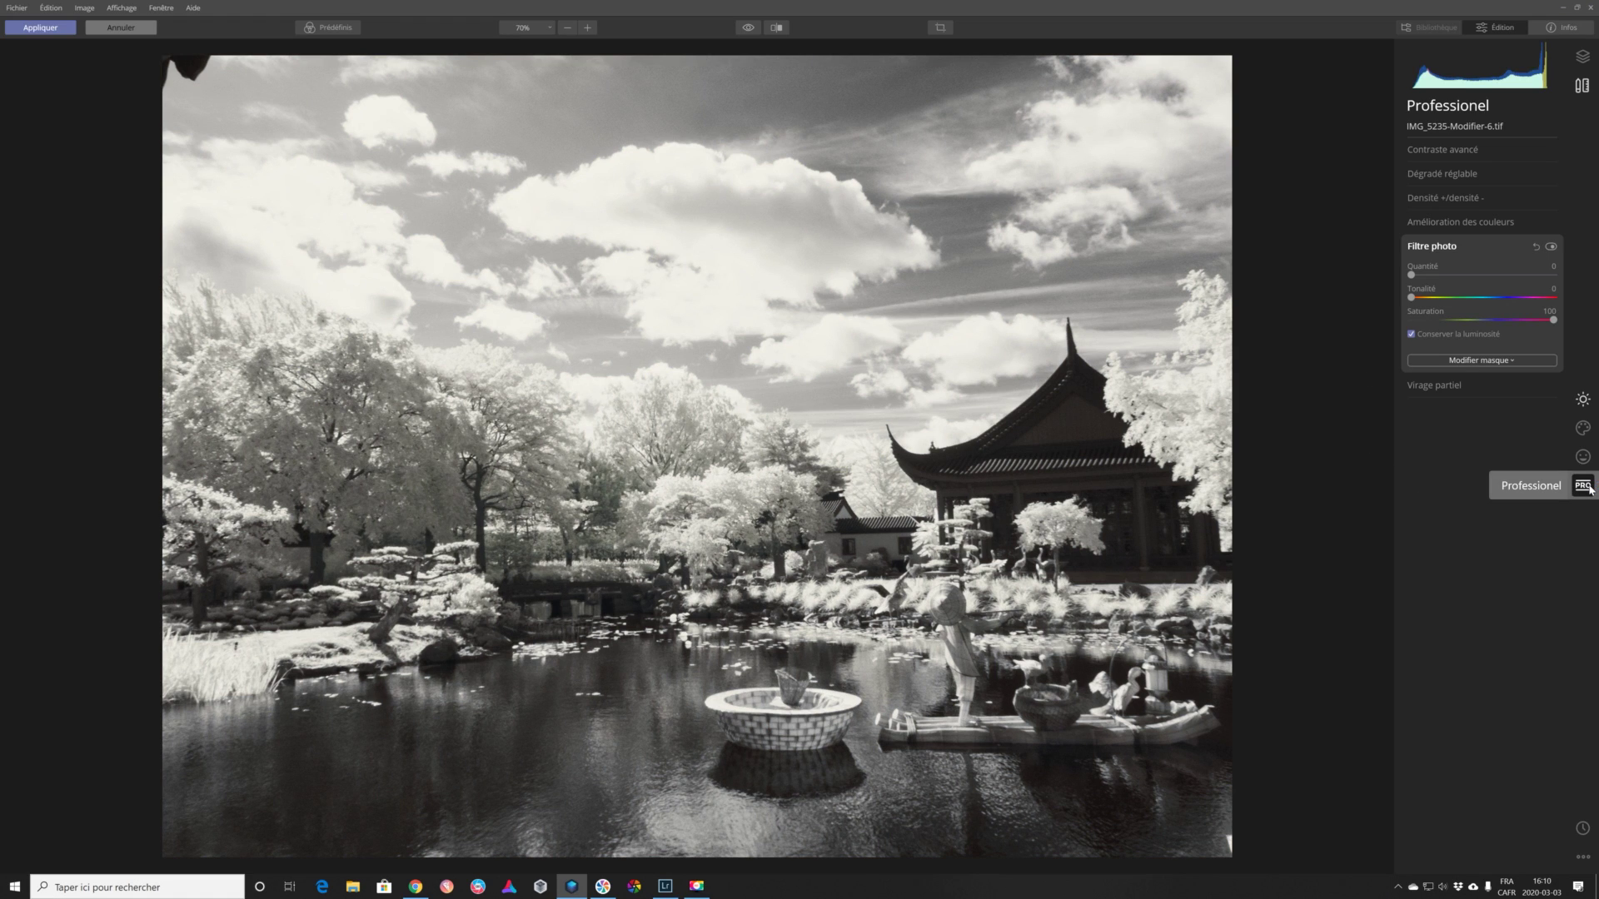
Step: Apply the Tokyo LUT from the creative colour styles and raise its saturation
click(1583, 402)
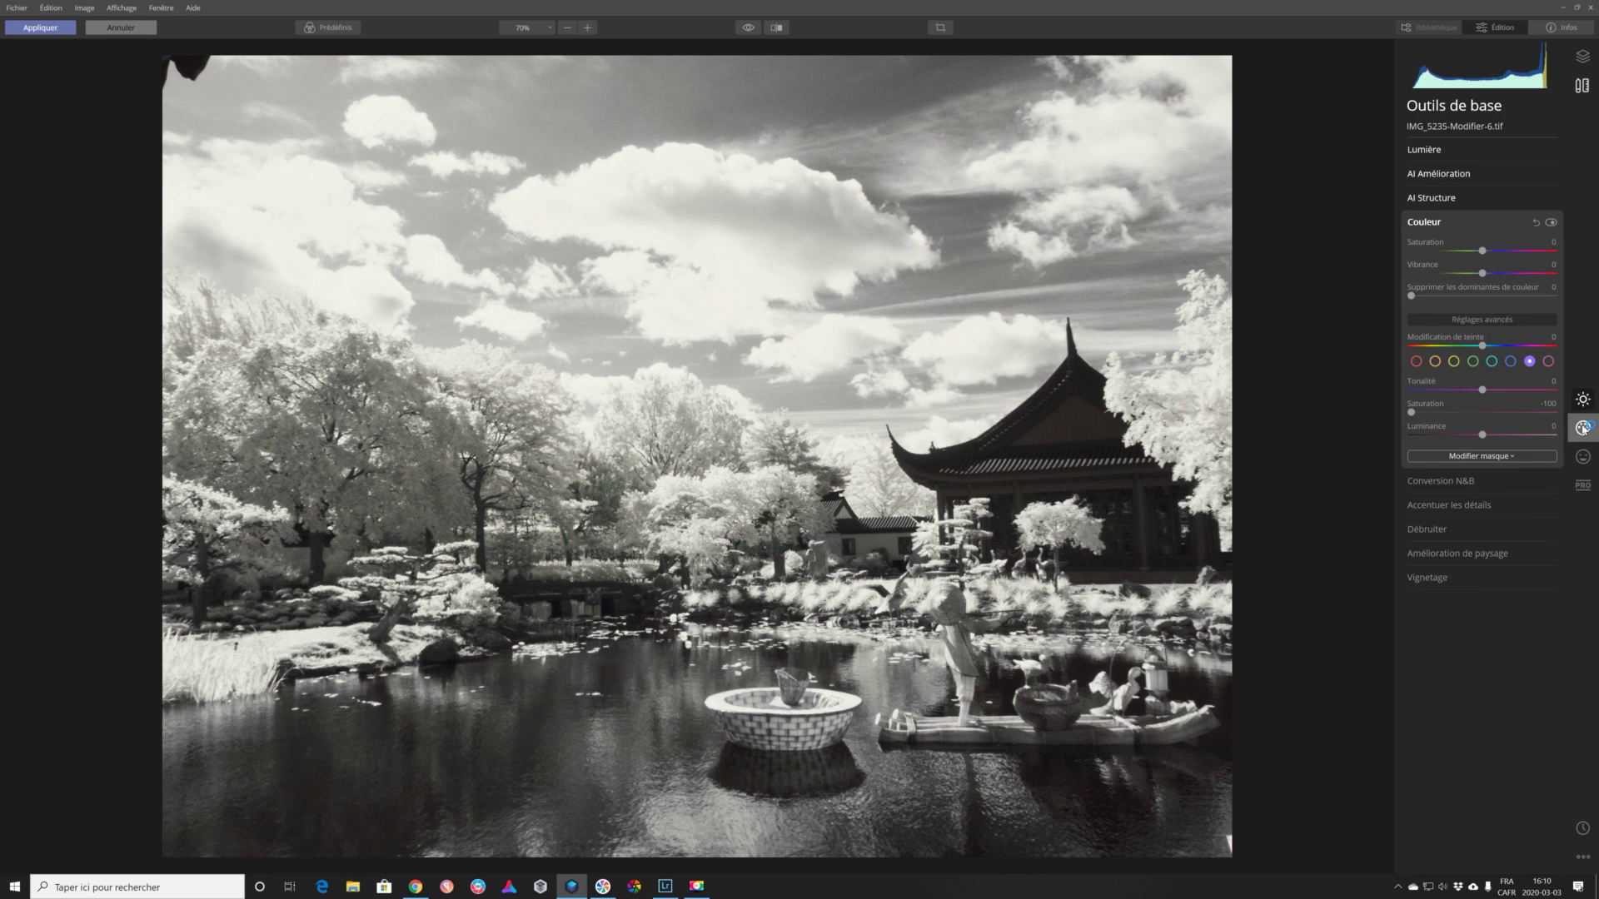
click(1583, 428)
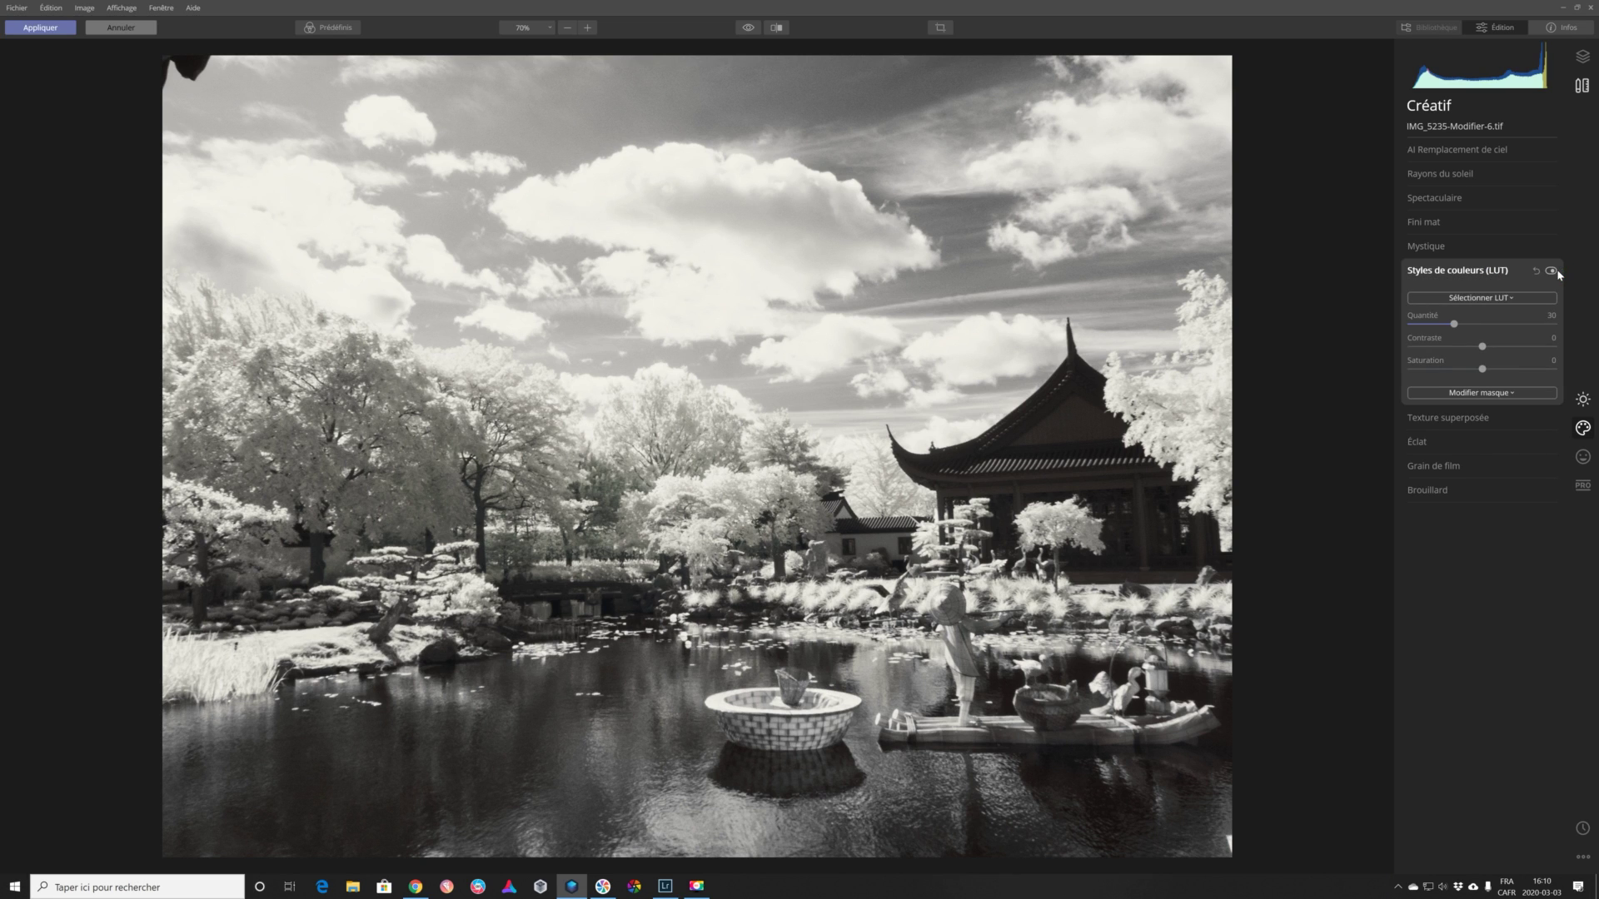
click(1521, 300)
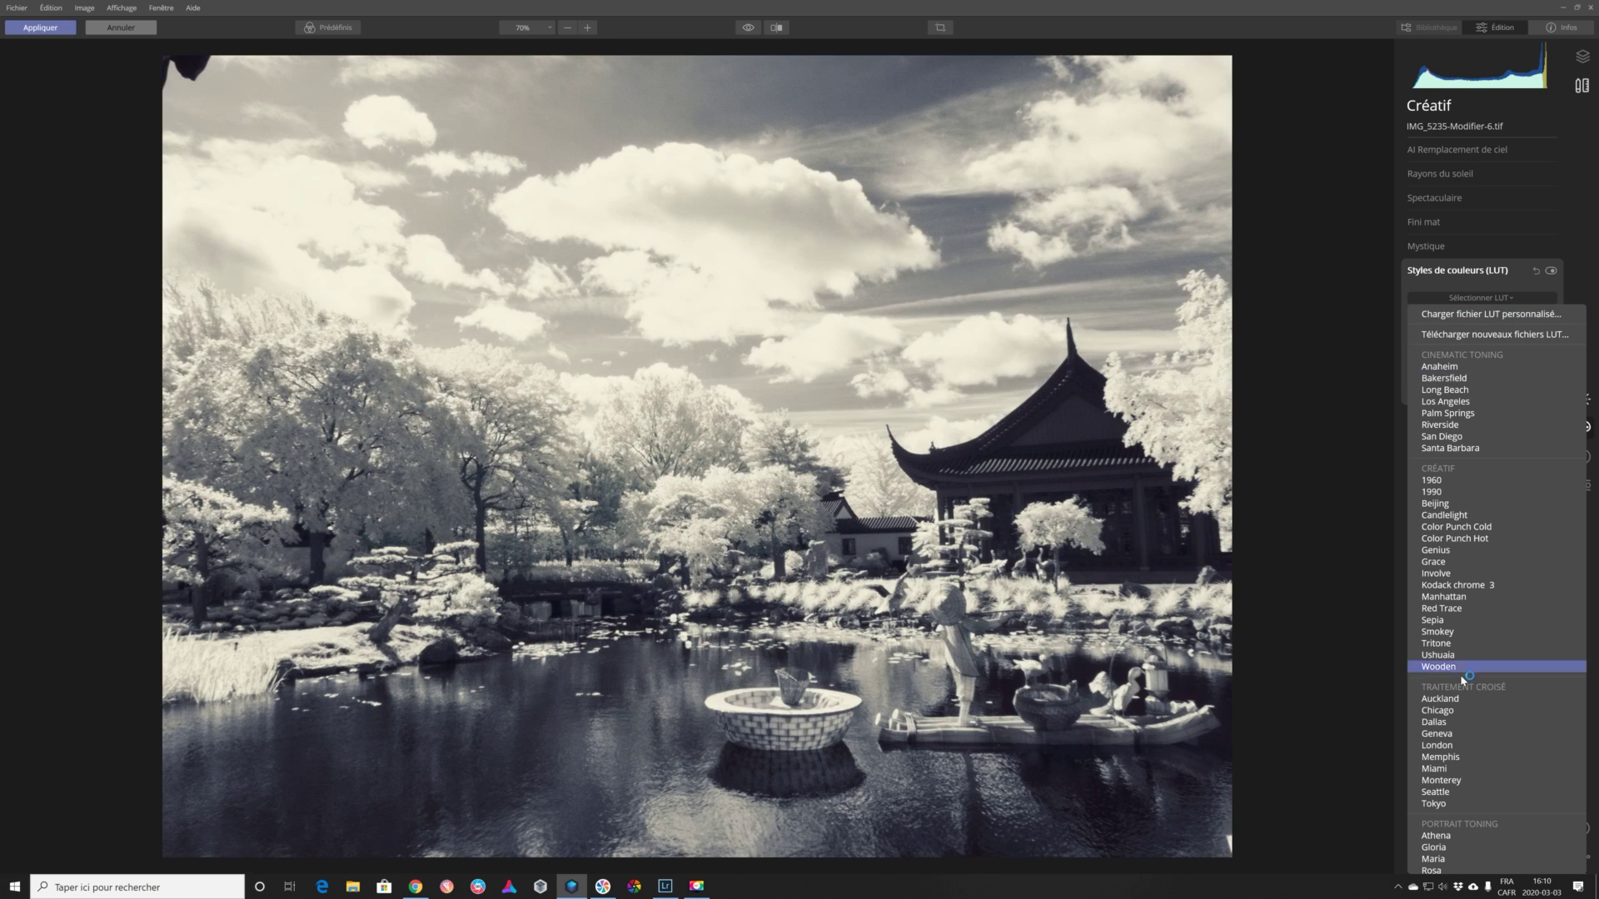
click(1450, 804)
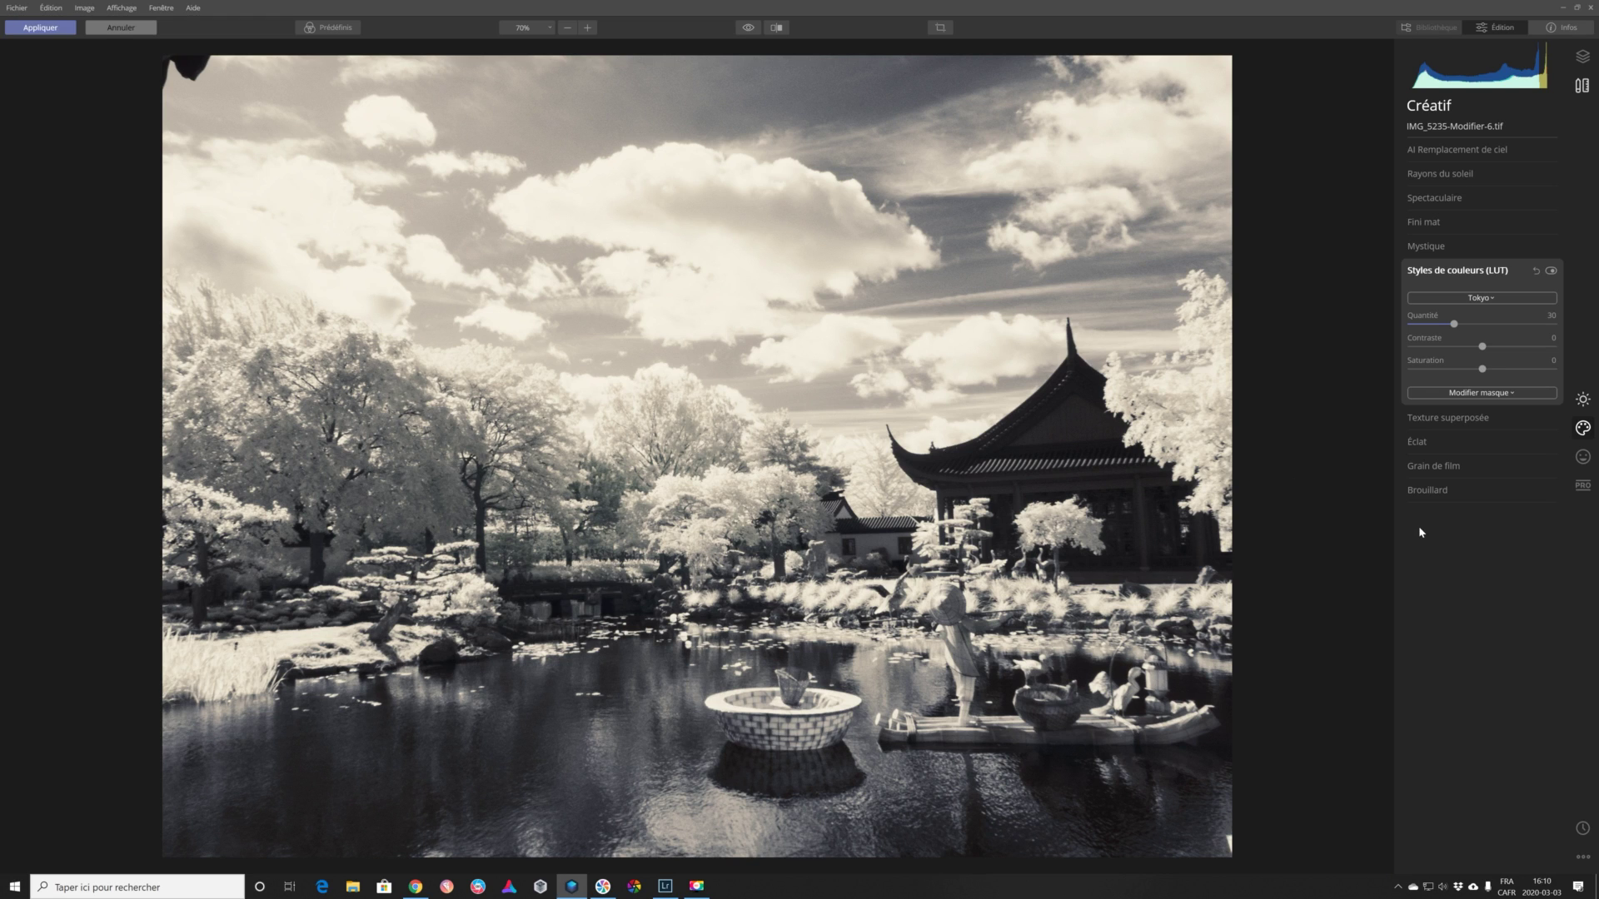
drag(1483, 372, 1539, 376)
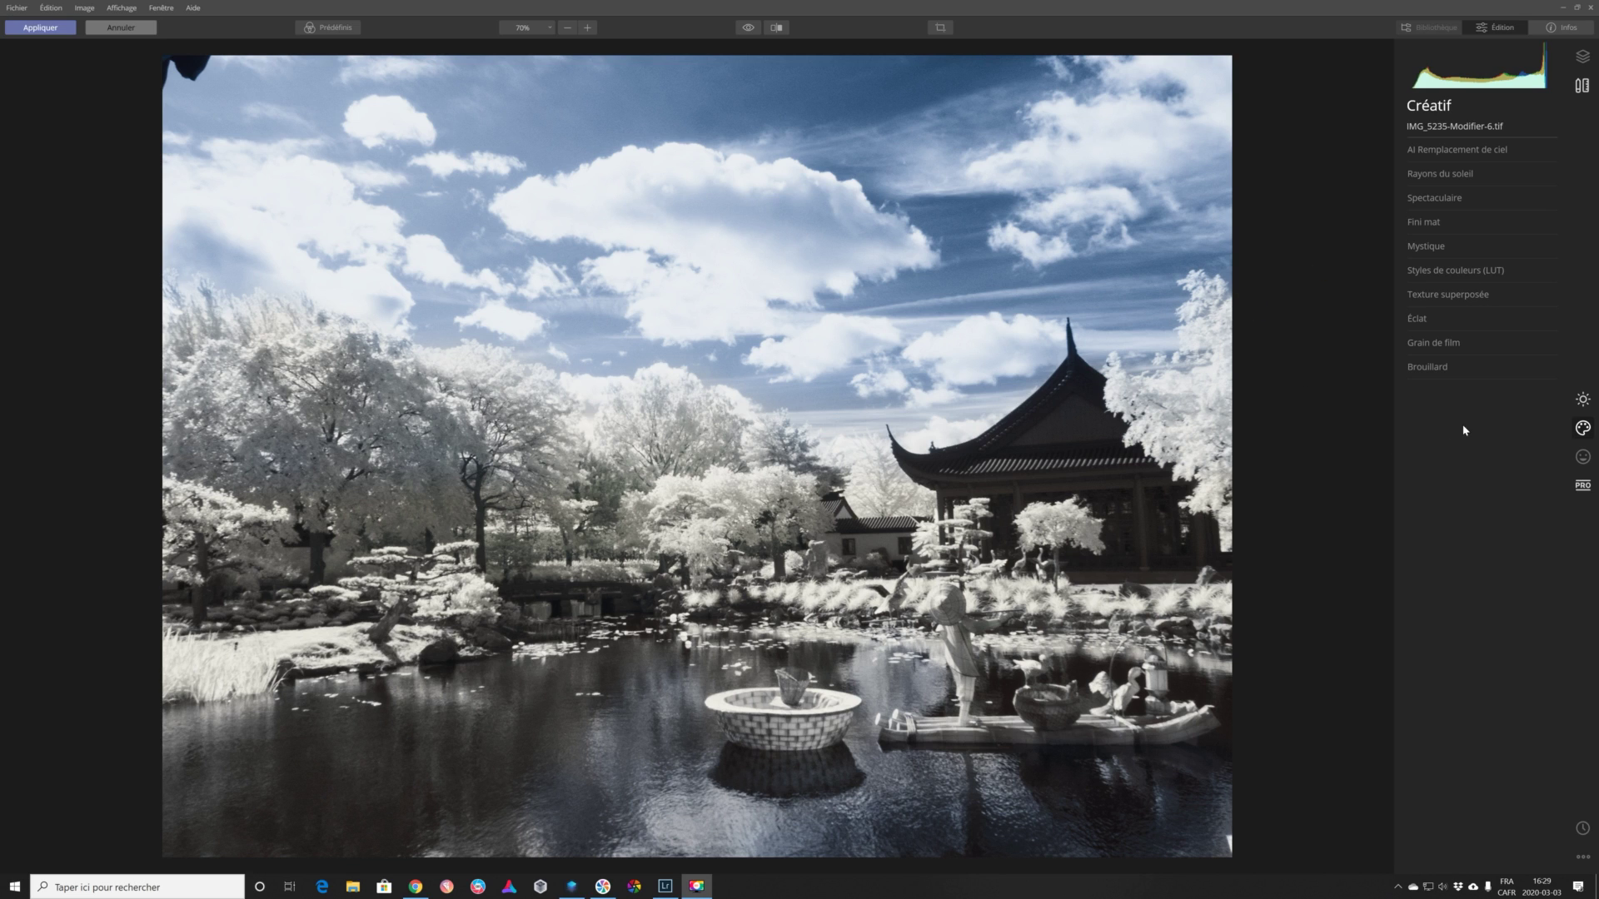
Step: Try the dramatic effect (Spectaculaire) at amount 30 and return it to 0
click(1559, 199)
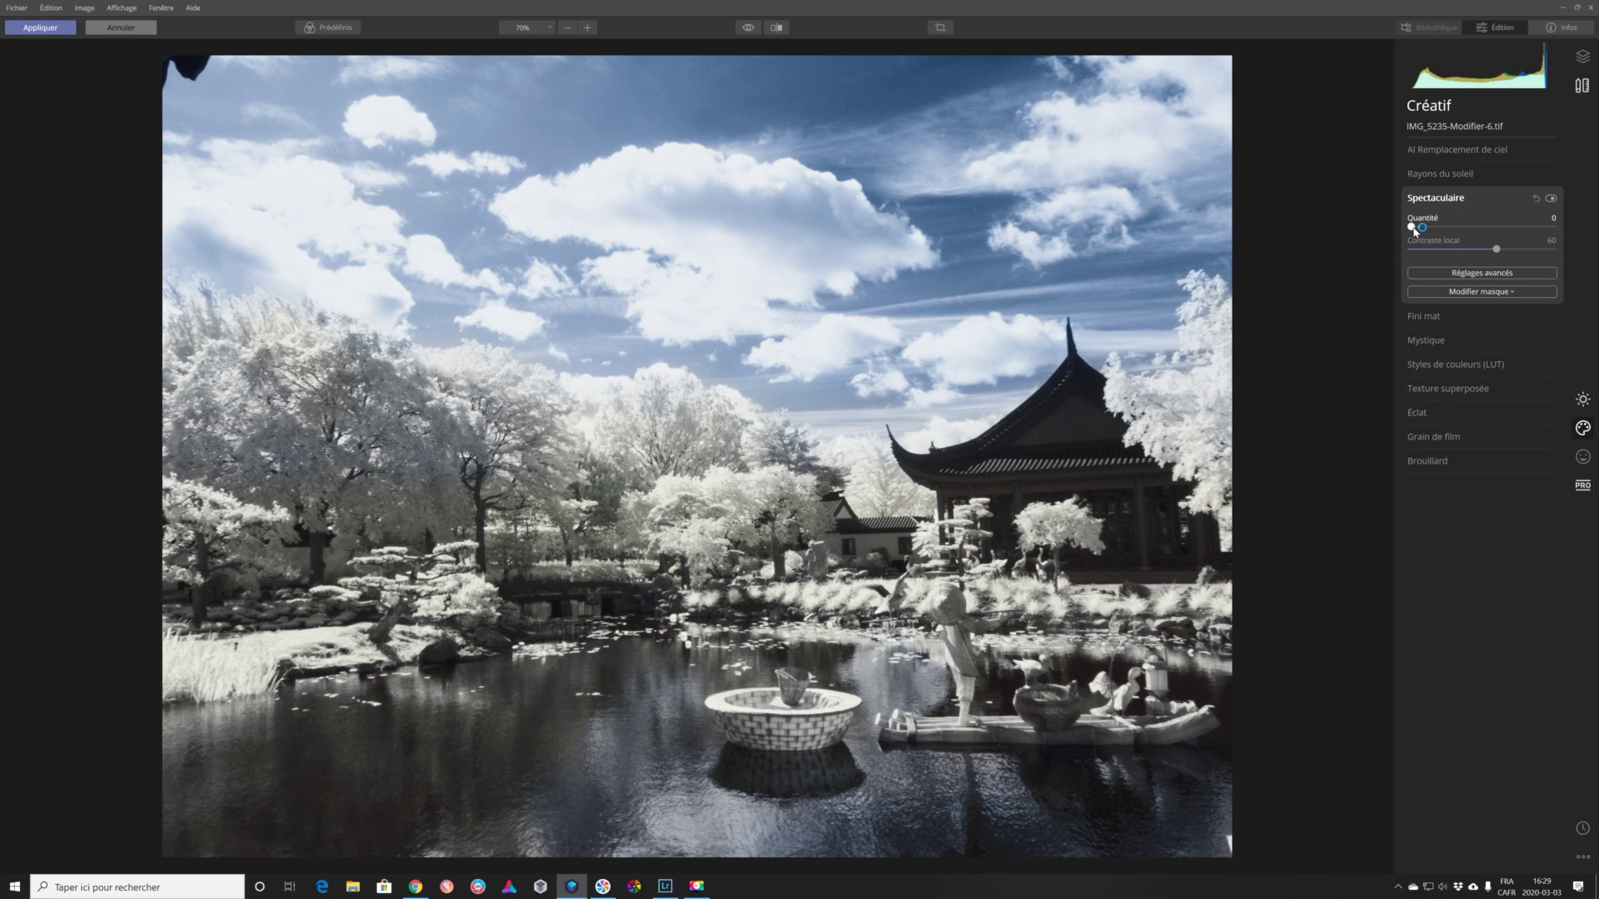
drag(1422, 231, 1455, 233)
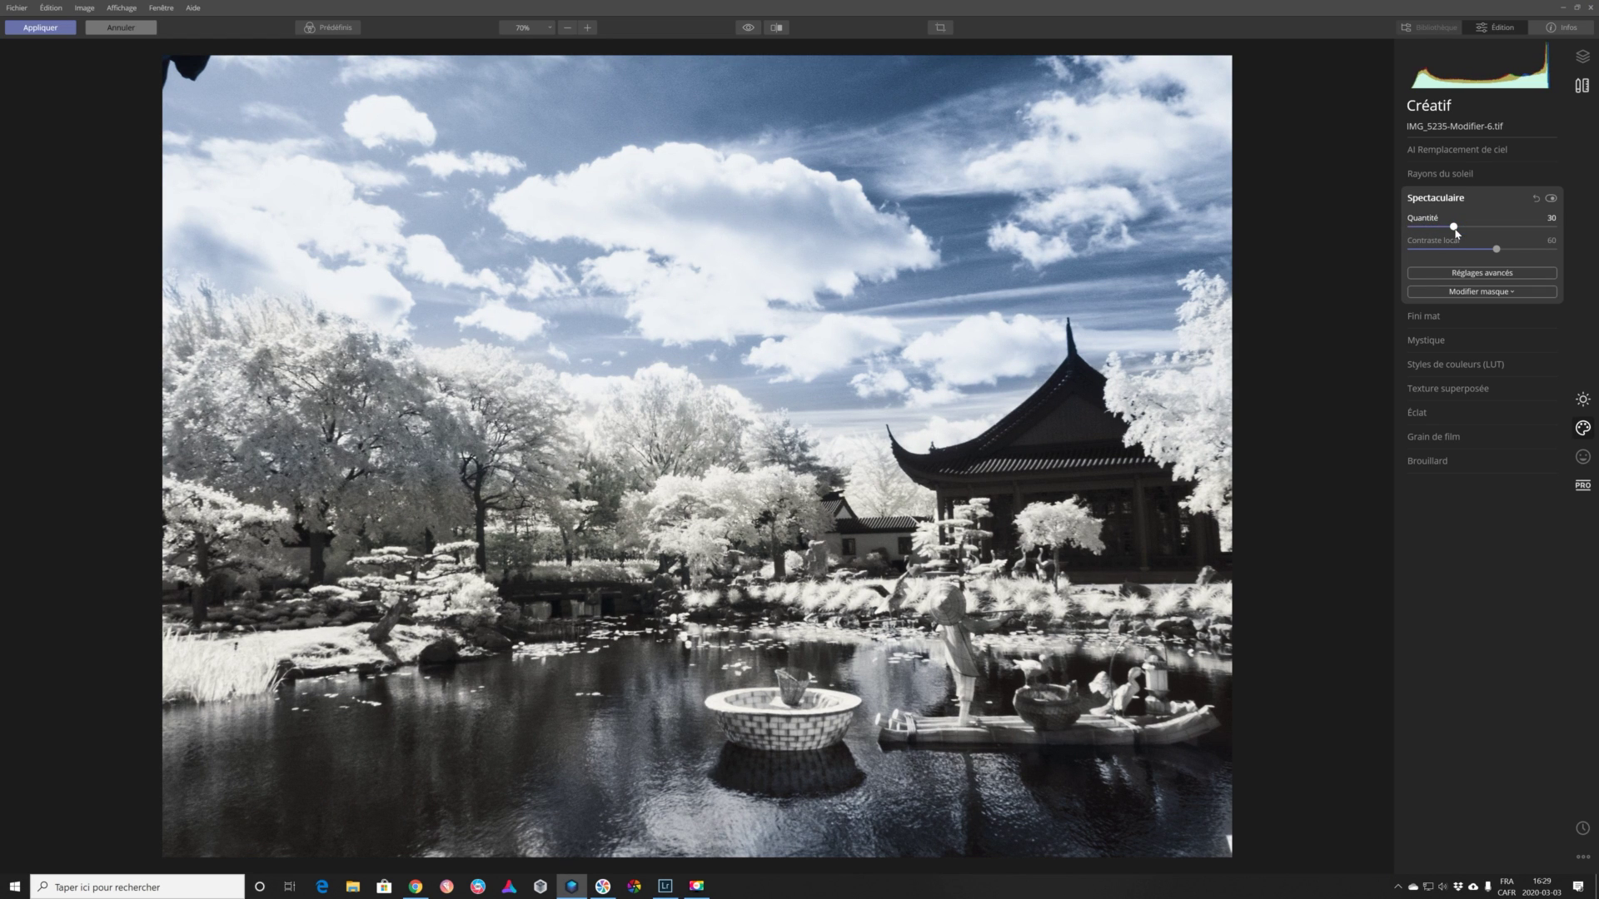
drag(1455, 234, 1409, 231)
click(1440, 198)
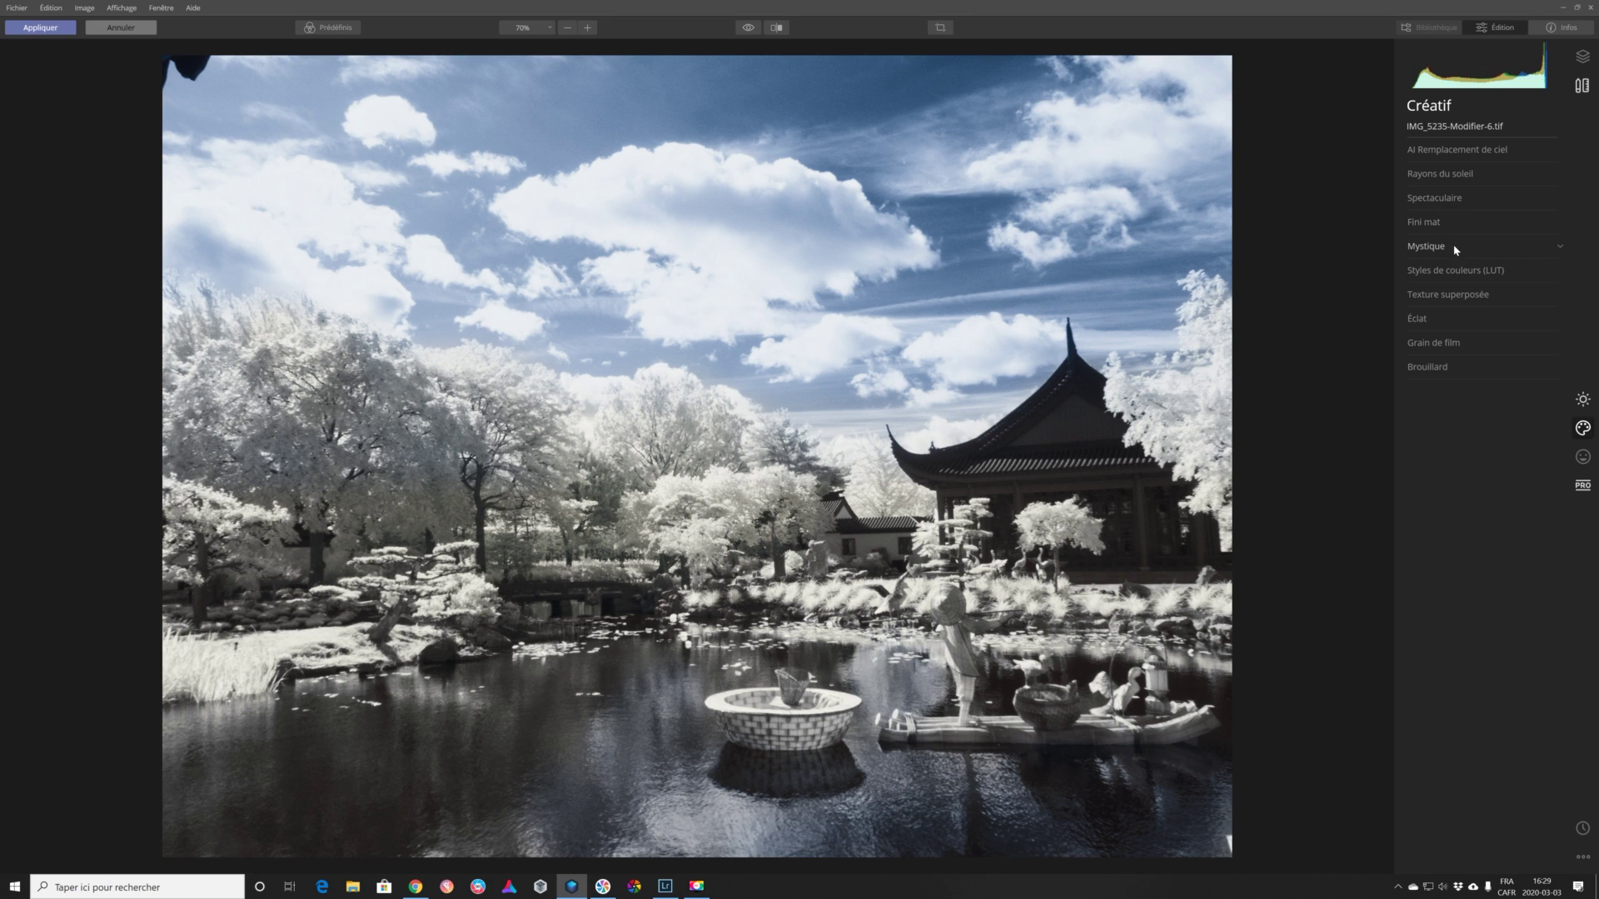
Step: Try the Mystique effect at amount 25 and reset it
click(1560, 246)
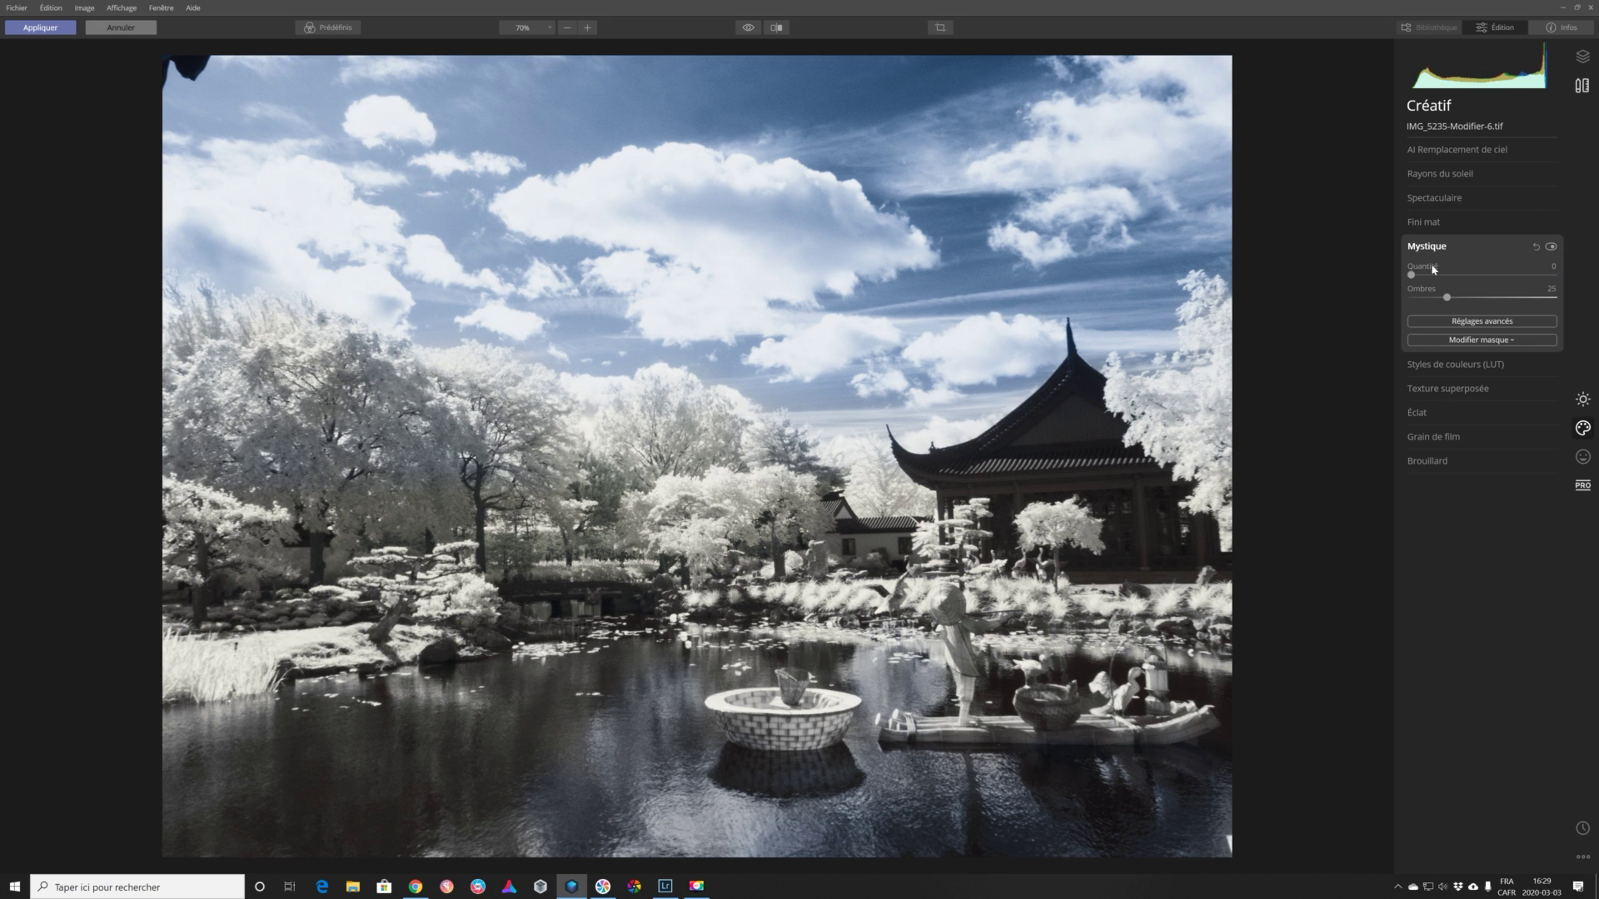
drag(1412, 277, 1449, 280)
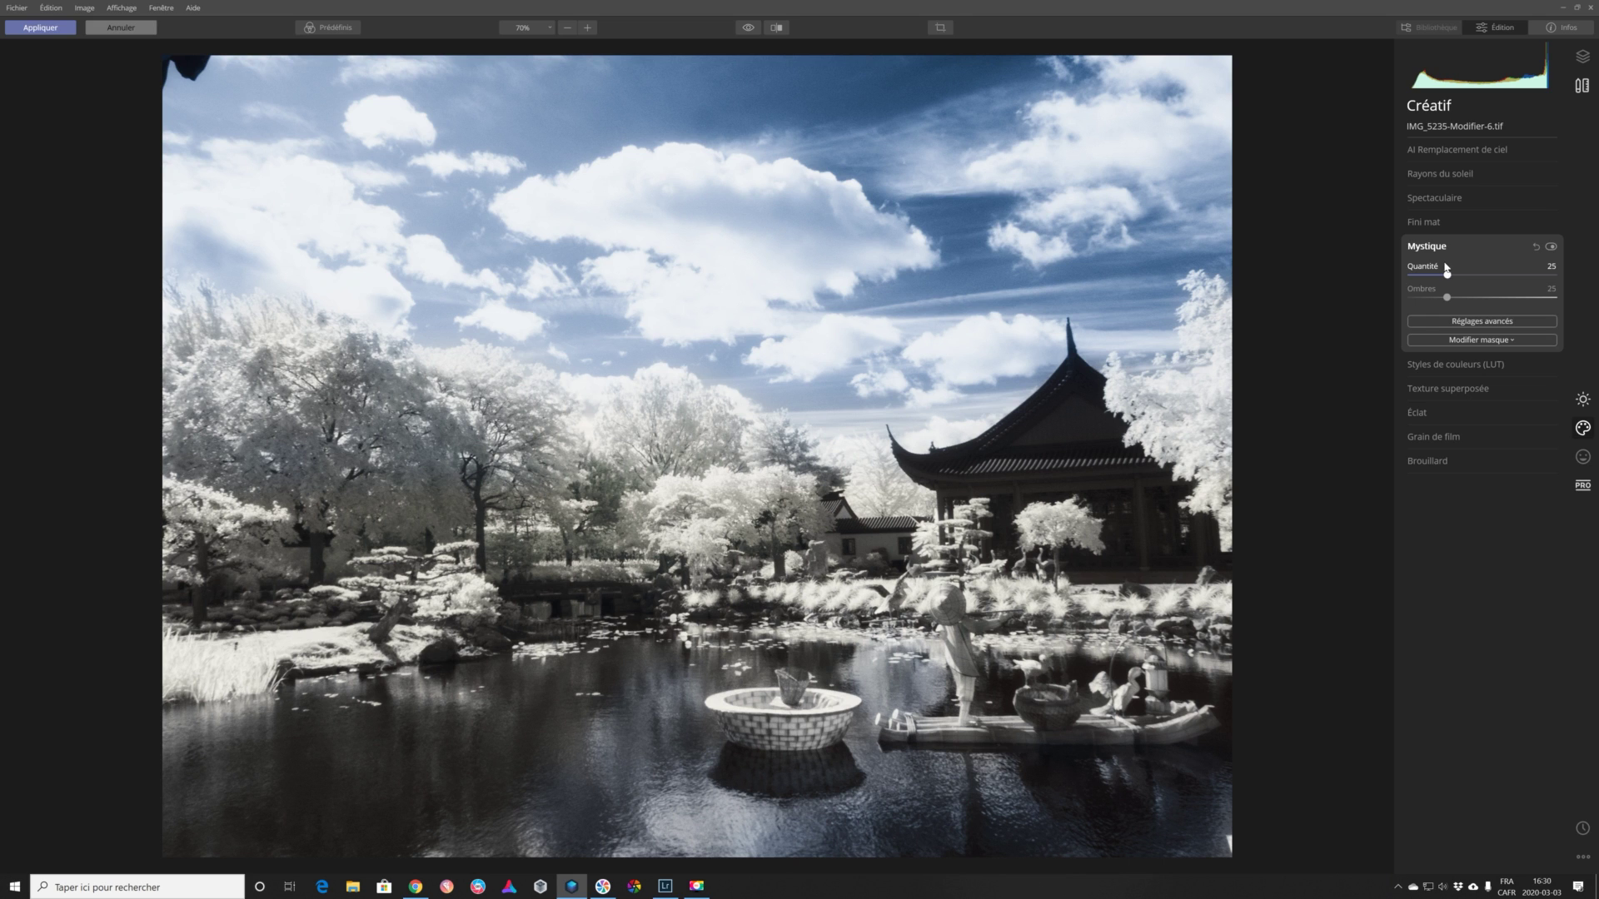
click(1536, 247)
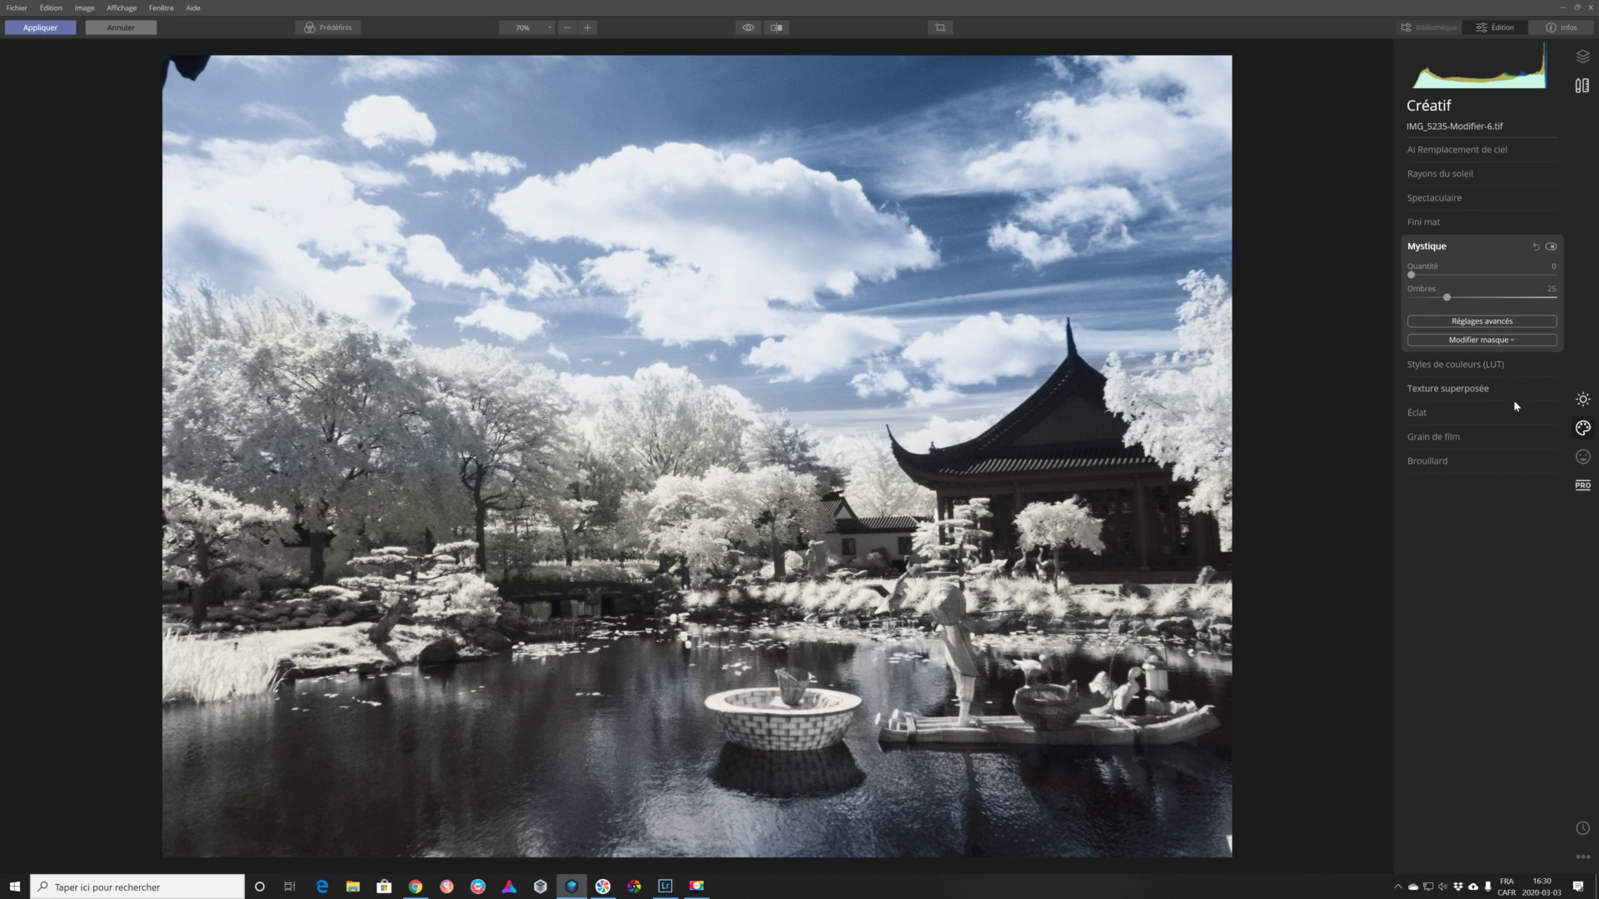
Step: Add an Éclat glow of type Flou artistique to the image with the amount set to 16
click(1560, 414)
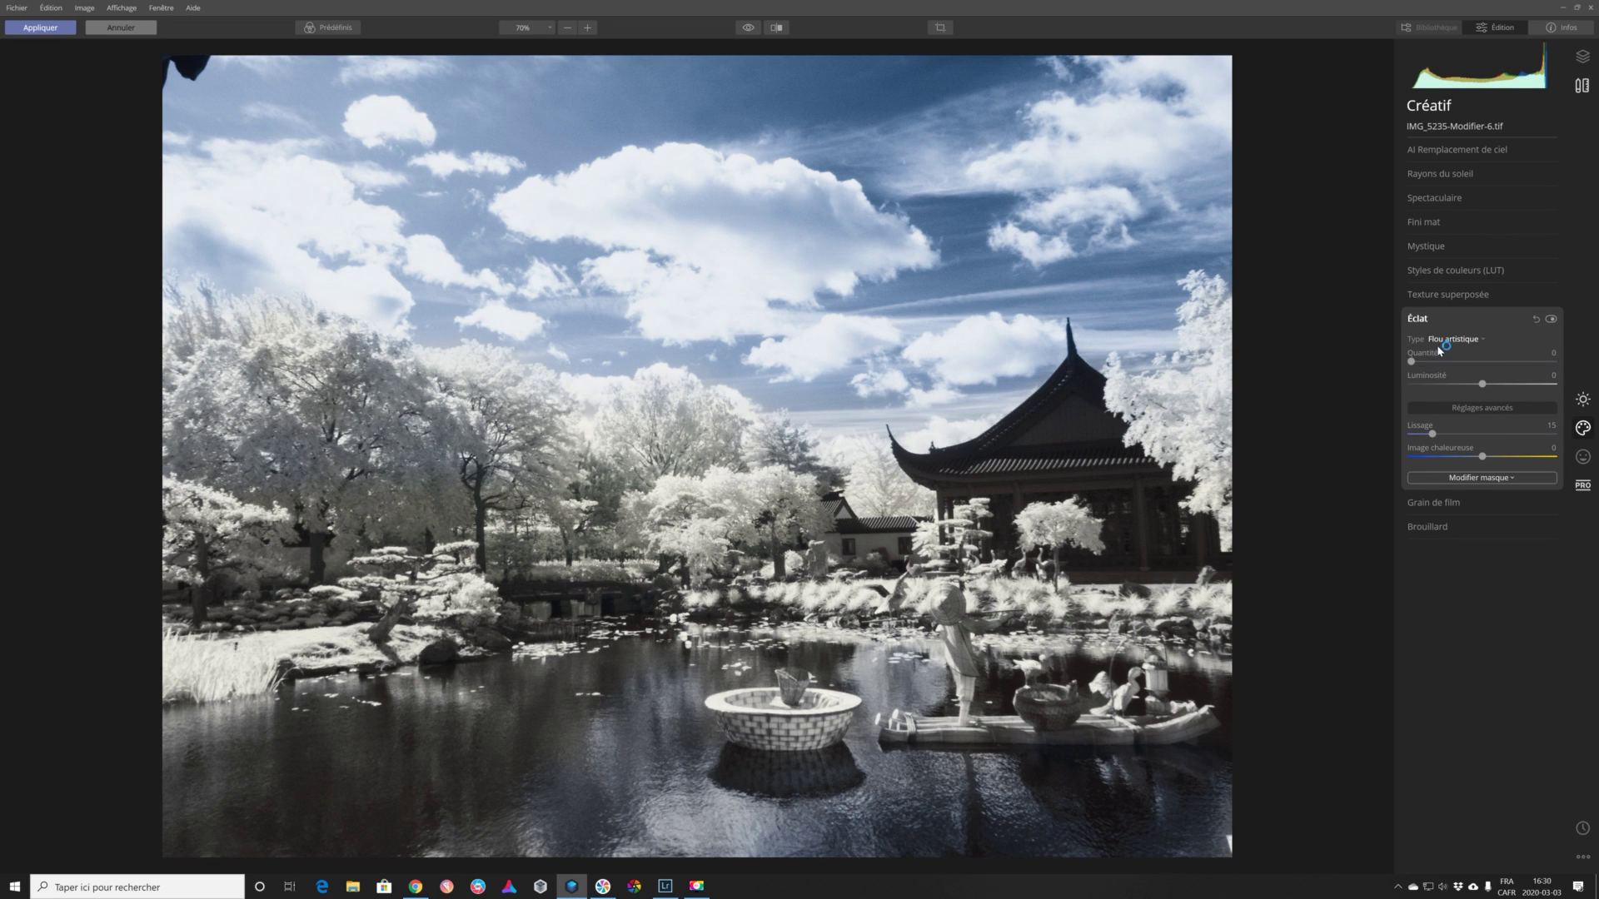
click(1464, 340)
click(1462, 354)
click(1441, 363)
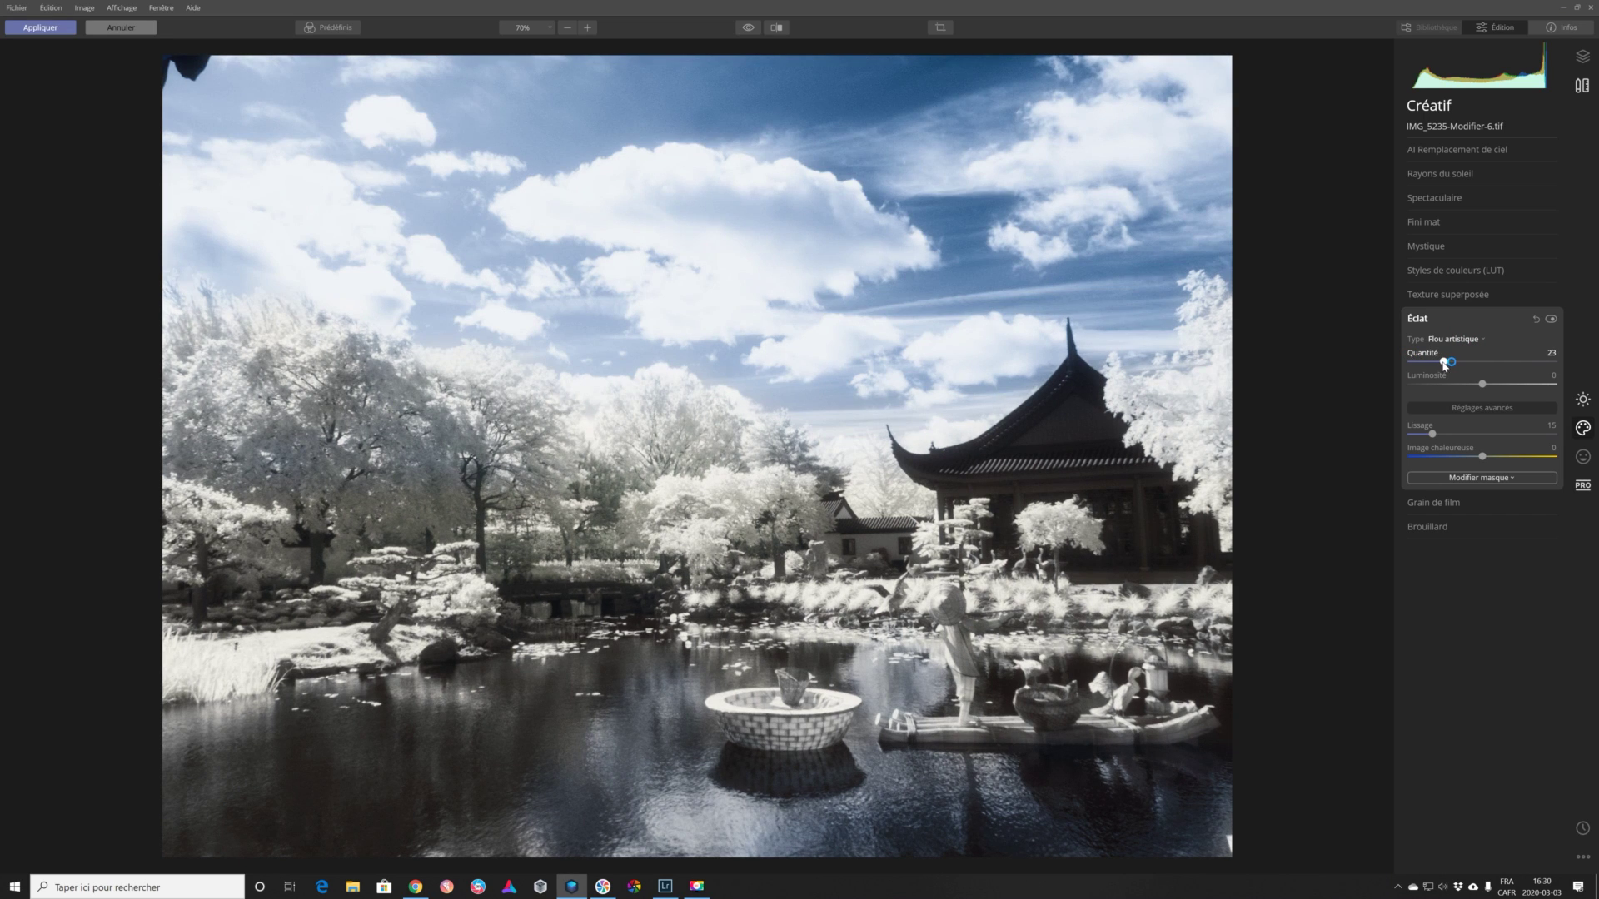
drag(1440, 364, 1434, 365)
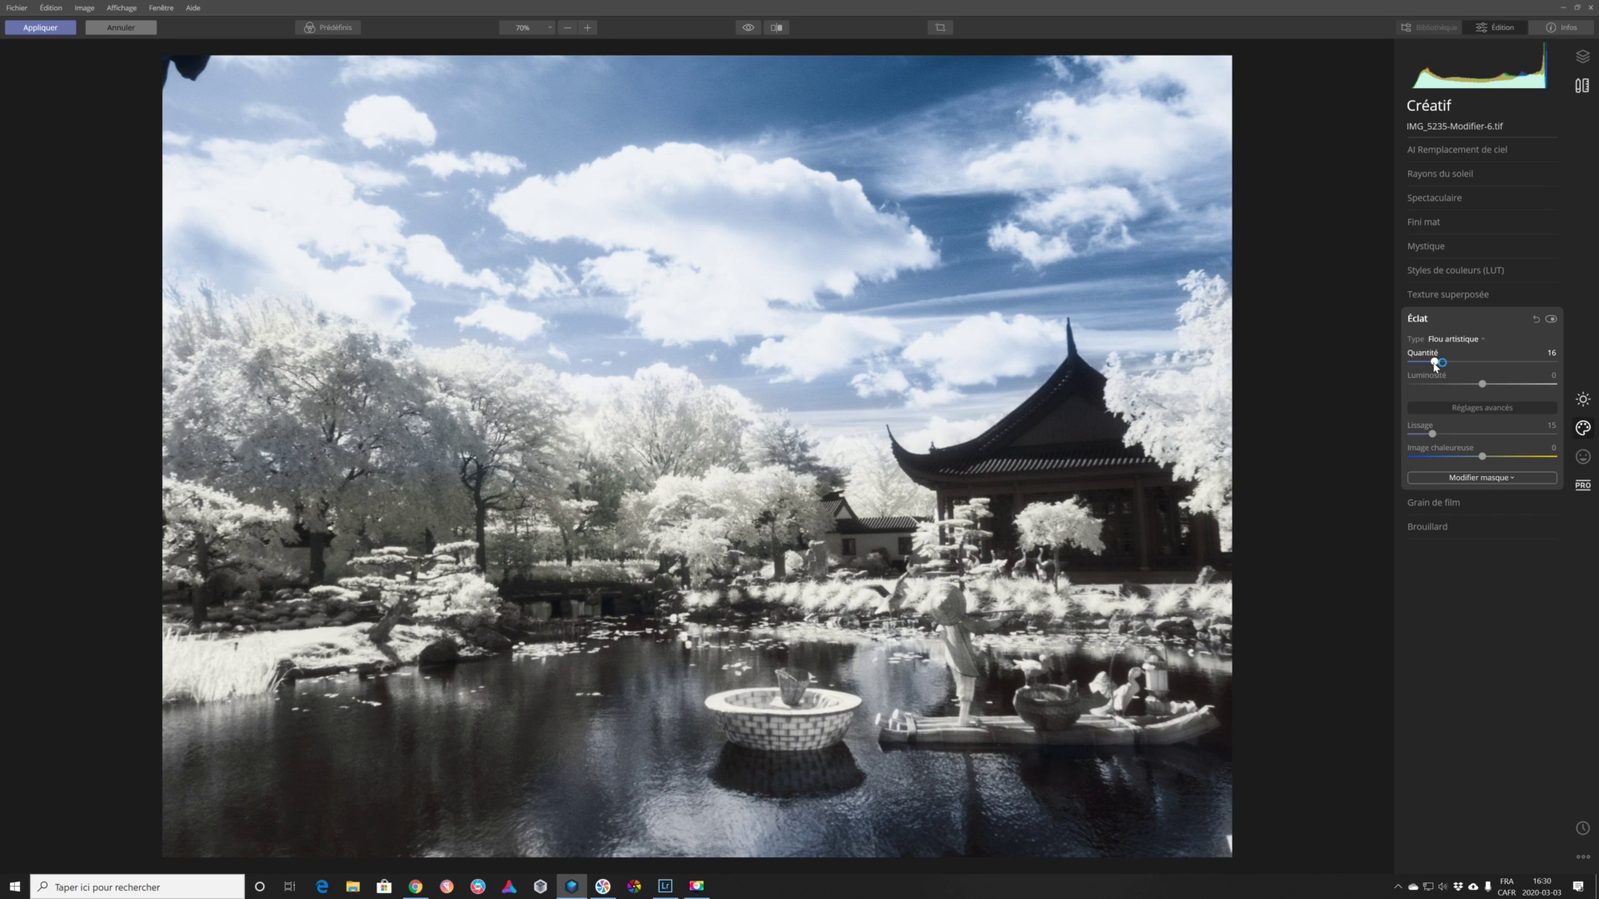